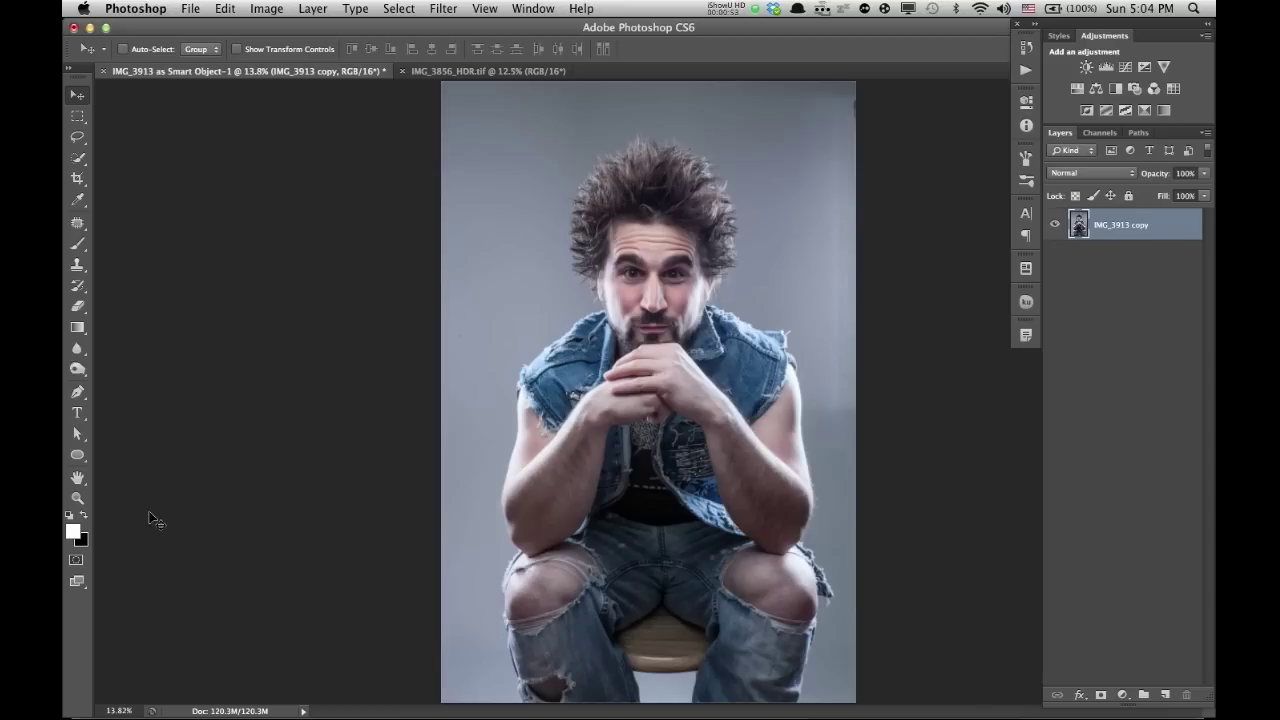
Enter Quick Mask mode on the IMG_3913 copy layer with black as the foreground colour.
left_click(78, 566)
left_click(78, 562)
left_click(77, 563)
left_click(77, 563)
key("x")
key("q")
key("q")
key("x")
key("q")
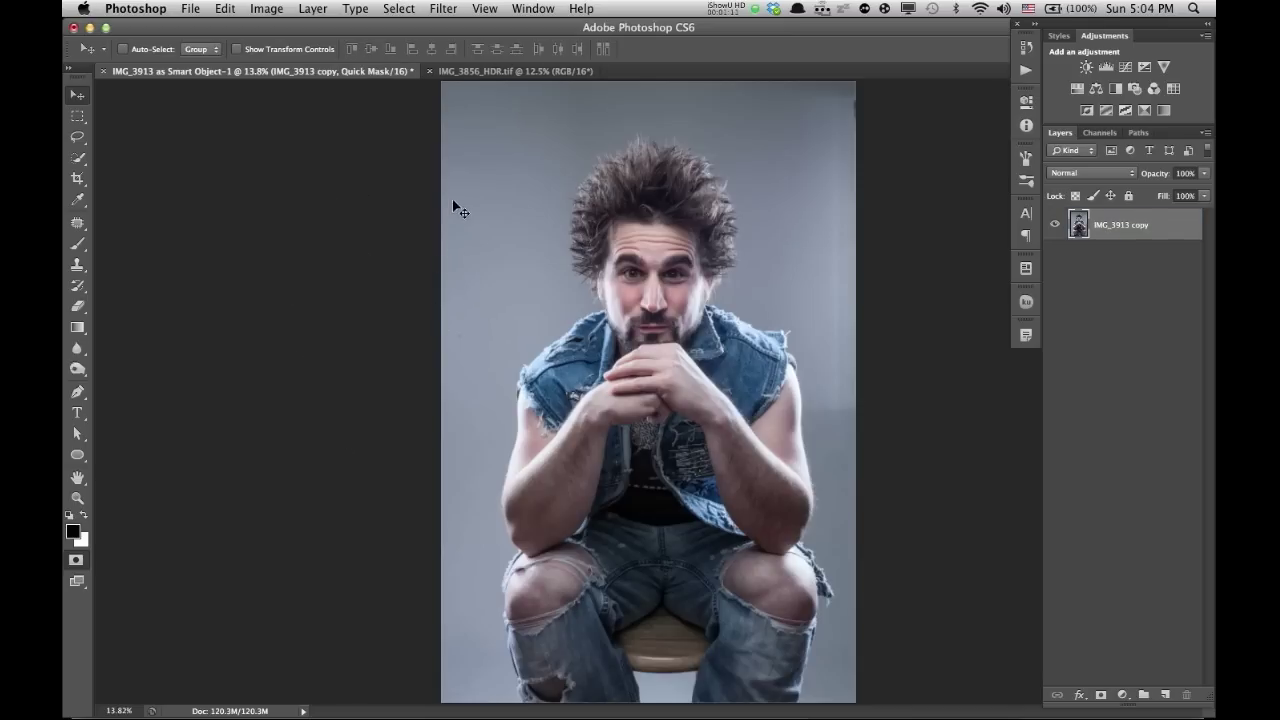
Choose the Brush tool with the 6 px brush preset.
left_click(78, 247)
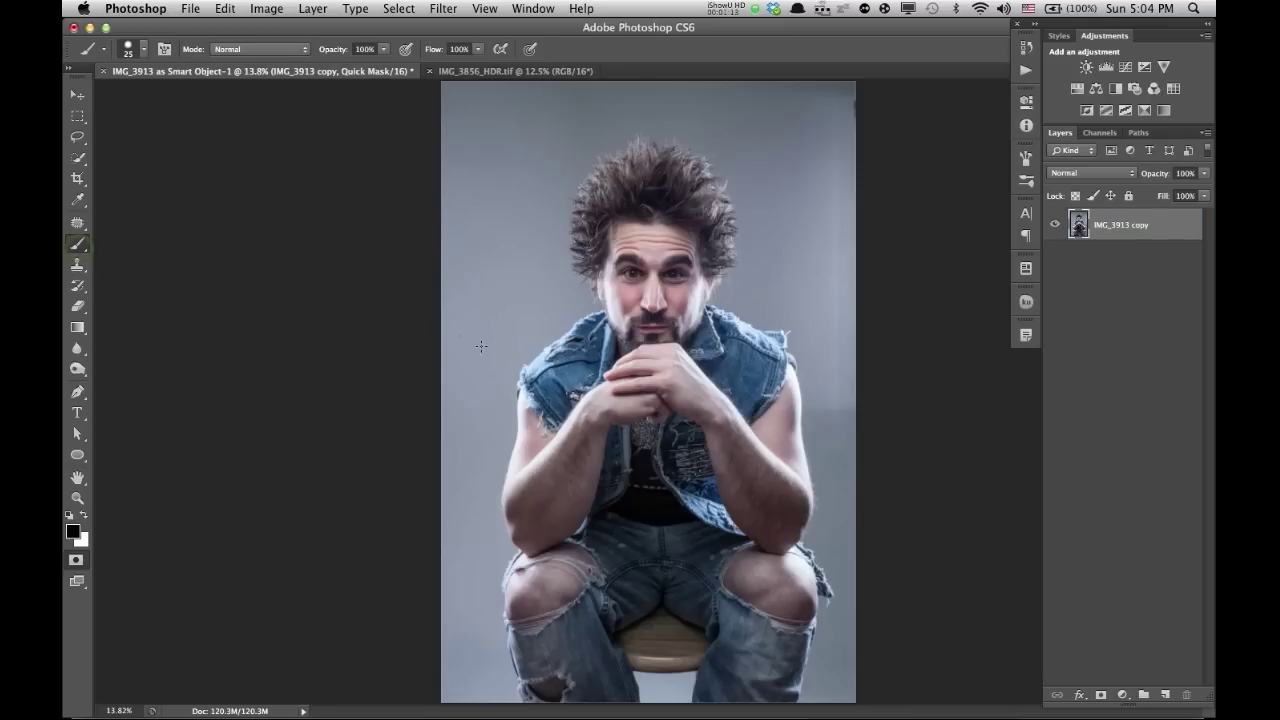
right_click(524, 226)
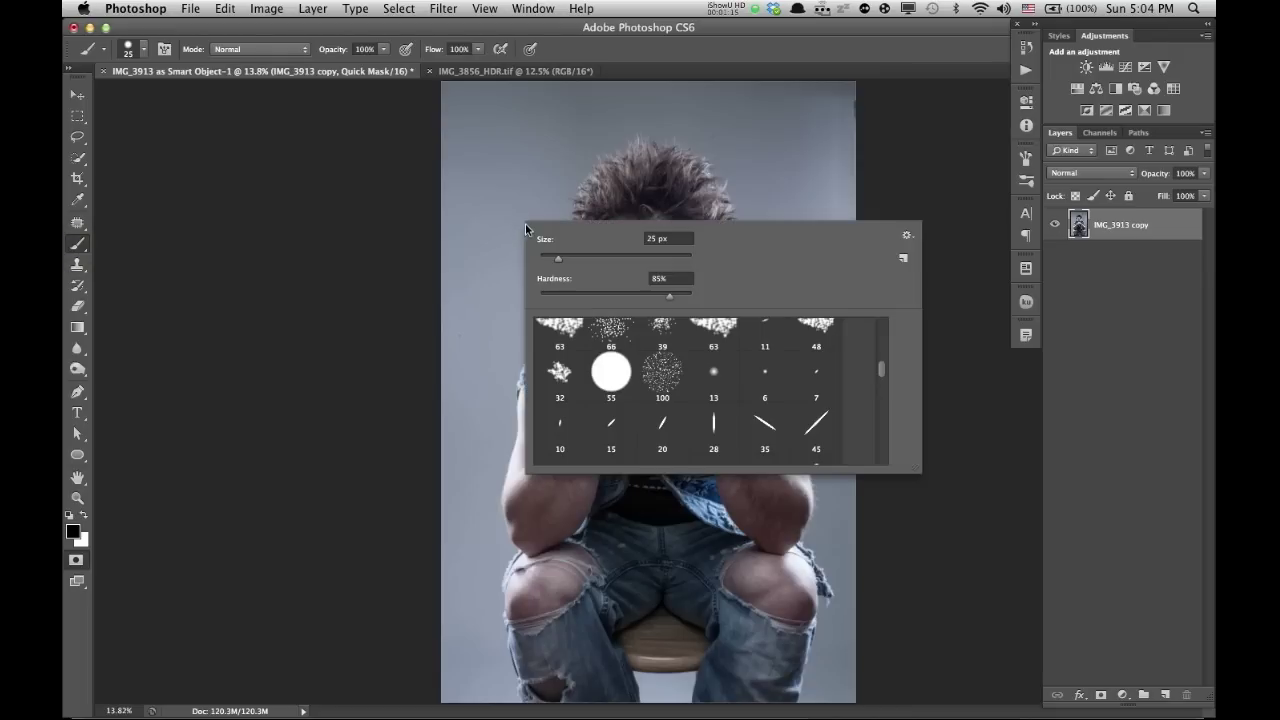
left_click(760, 384)
left_click(876, 188)
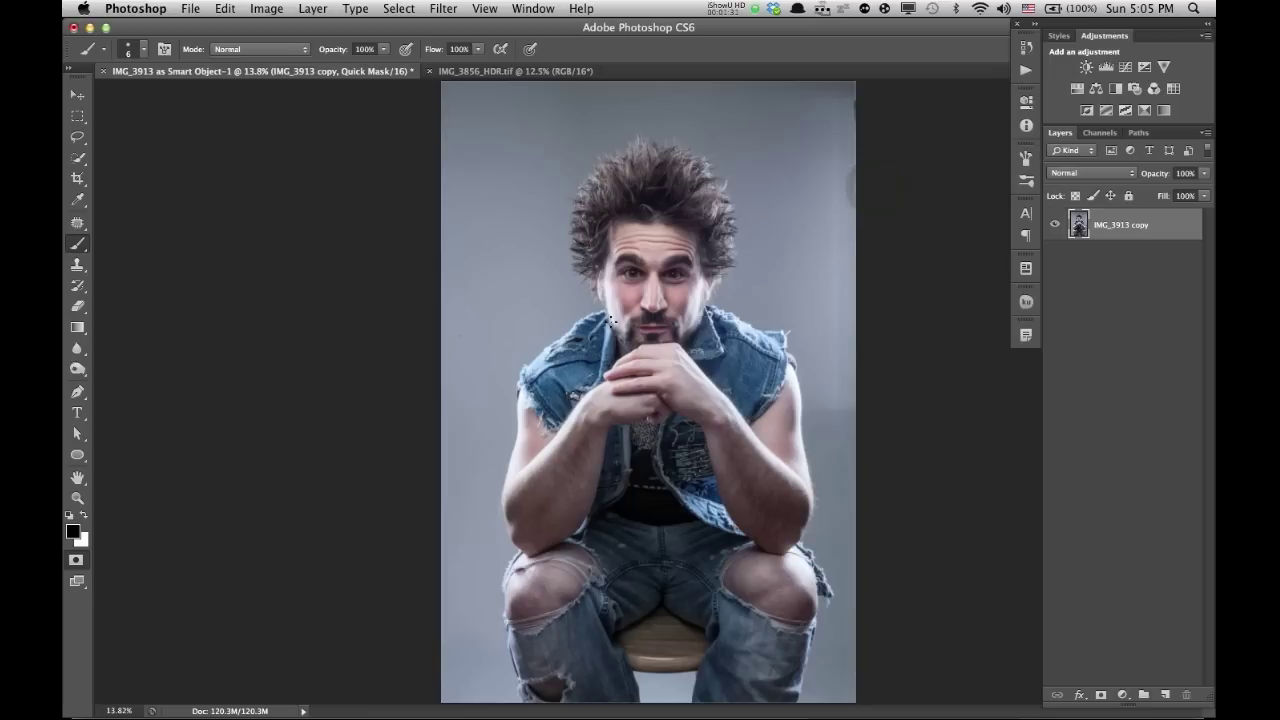
Paint a mask outline along the outer edge of the jeans on the photo's left side, from the image's bottom border up to the knee.
key("space")
left_click_drag(580, 654, 629, 408)
left_click_drag(516, 684, 646, 597)
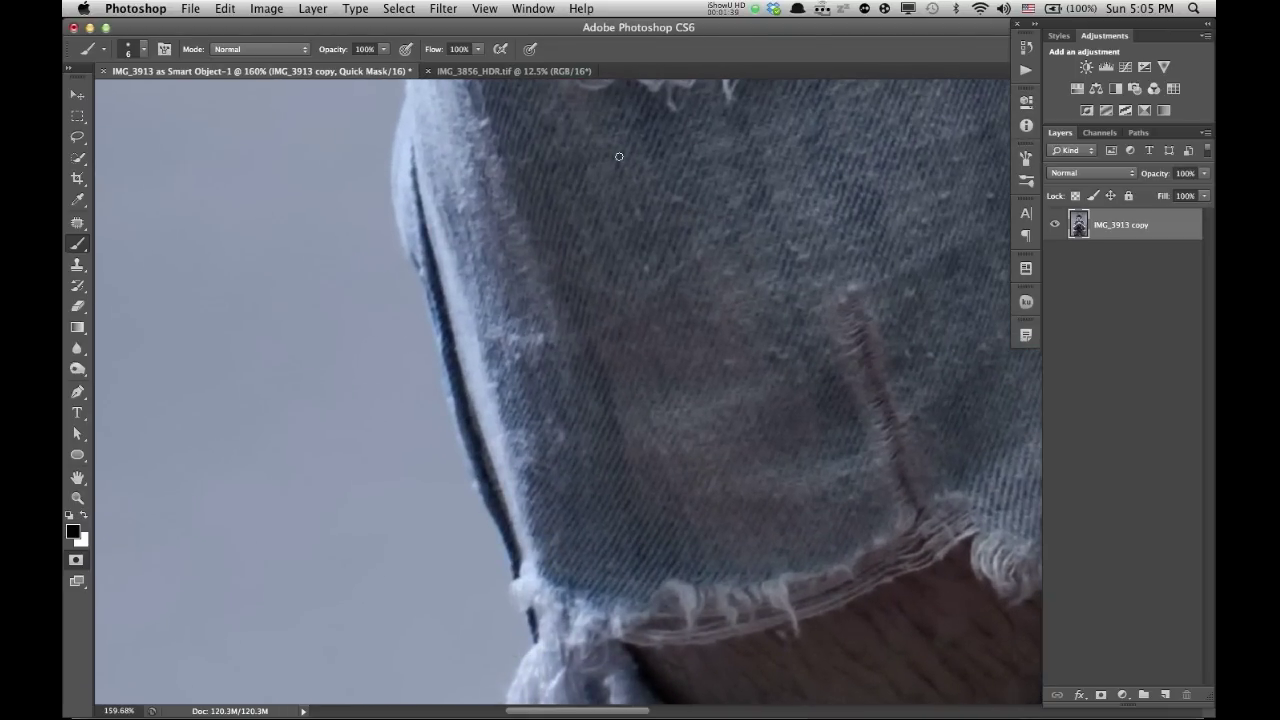
key("r")
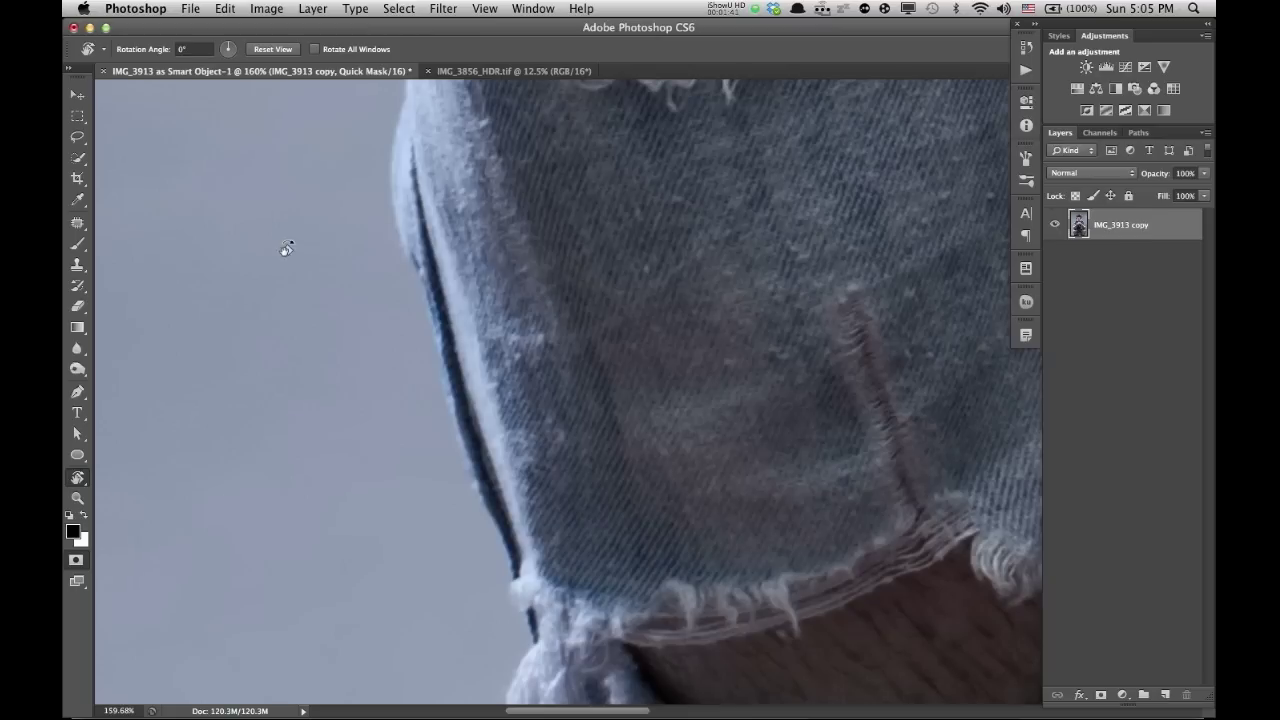
left_click_drag(283, 268, 560, 78)
left_click_drag(408, 418, 716, 413)
key("b")
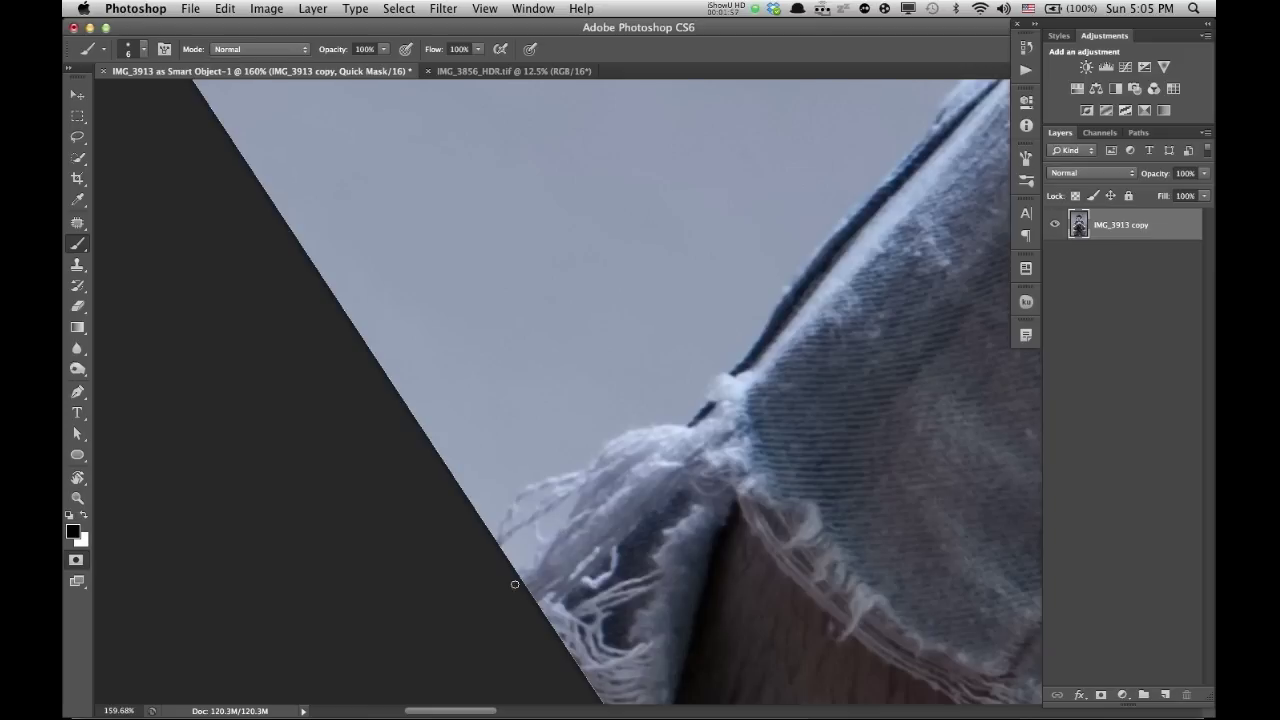
mouse_move(516, 580)
left_mouse_down()
mouse_move(607, 448)
mouse_move(642, 429)
left_mouse_up()
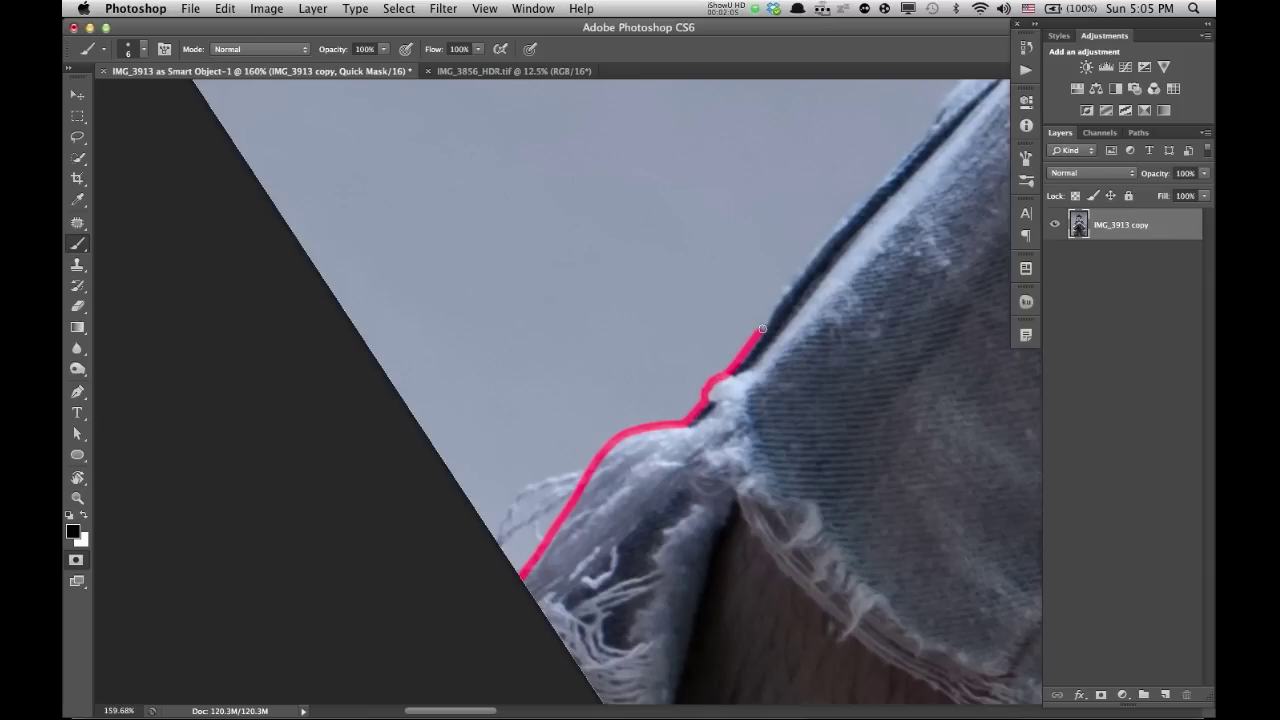
left_click_drag(777, 305, 795, 283)
scroll(820, 268, "up", 5)
scroll(820, 268, "right", 3)
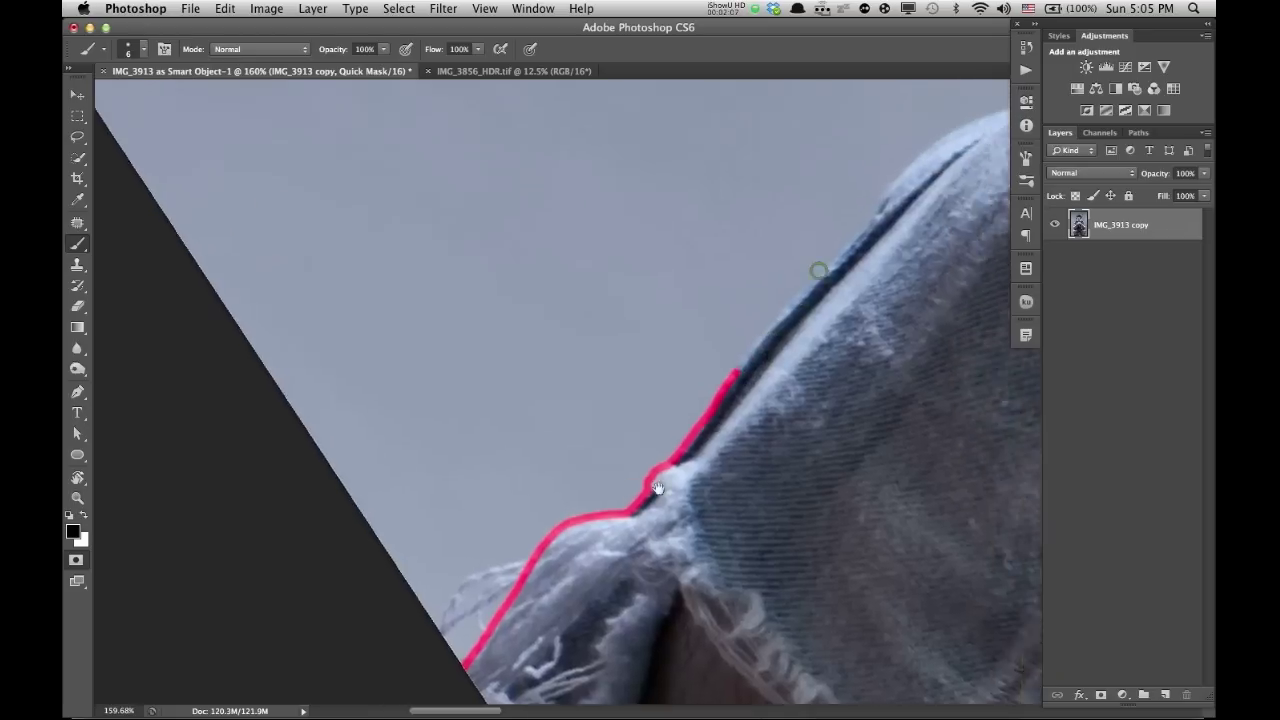
mouse_move(628, 508)
left_mouse_down()
mouse_move(867, 250)
mouse_move(945, 200)
left_mouse_up()
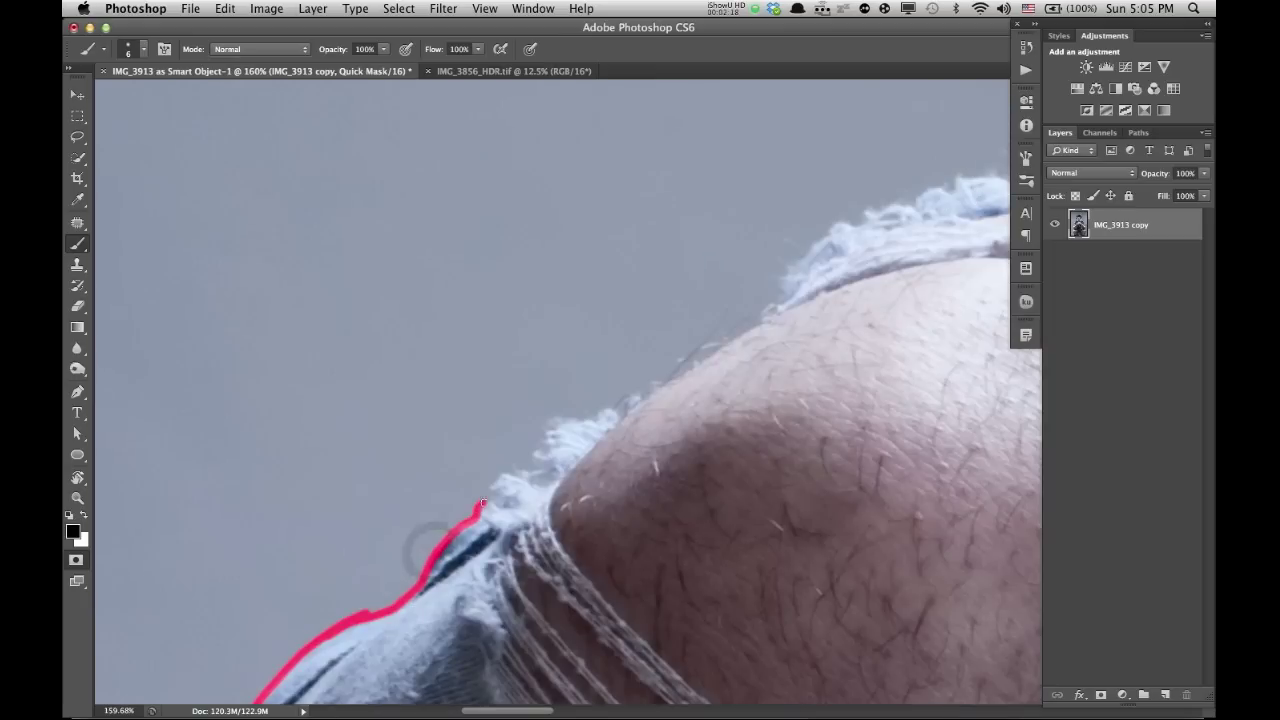
Extend the mask outline over the frayed knee and up the outer edge of the bent arm to the jacket sleeve.
mouse_move(440, 530)
left_mouse_down()
mouse_move(583, 419)
mouse_move(729, 338)
mouse_move(815, 240)
left_mouse_up()
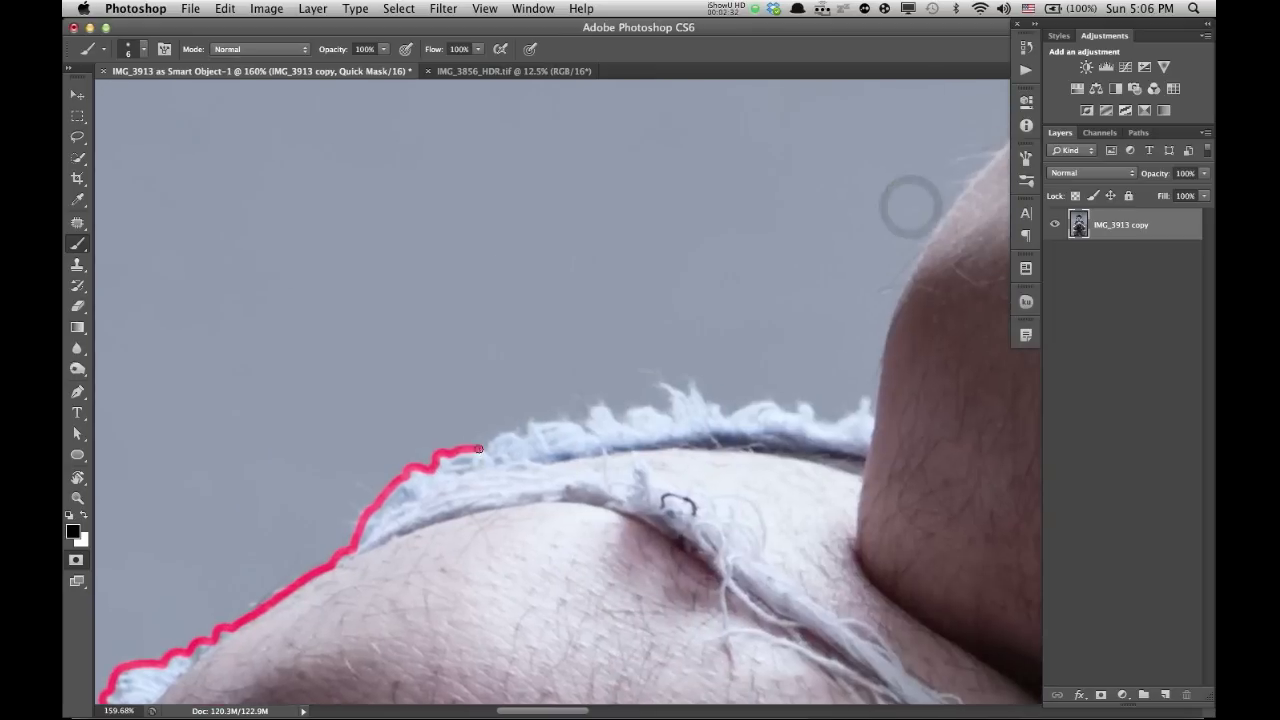
mouse_move(475, 434)
left_mouse_down()
mouse_move(526, 425)
mouse_move(669, 410)
mouse_move(872, 412)
left_mouse_up()
mouse_move(404, 560)
left_mouse_down()
mouse_move(443, 438)
mouse_move(433, 458)
mouse_move(533, 298)
mouse_move(690, 128)
left_mouse_up()
left_click_drag(400, 400, 535, 314)
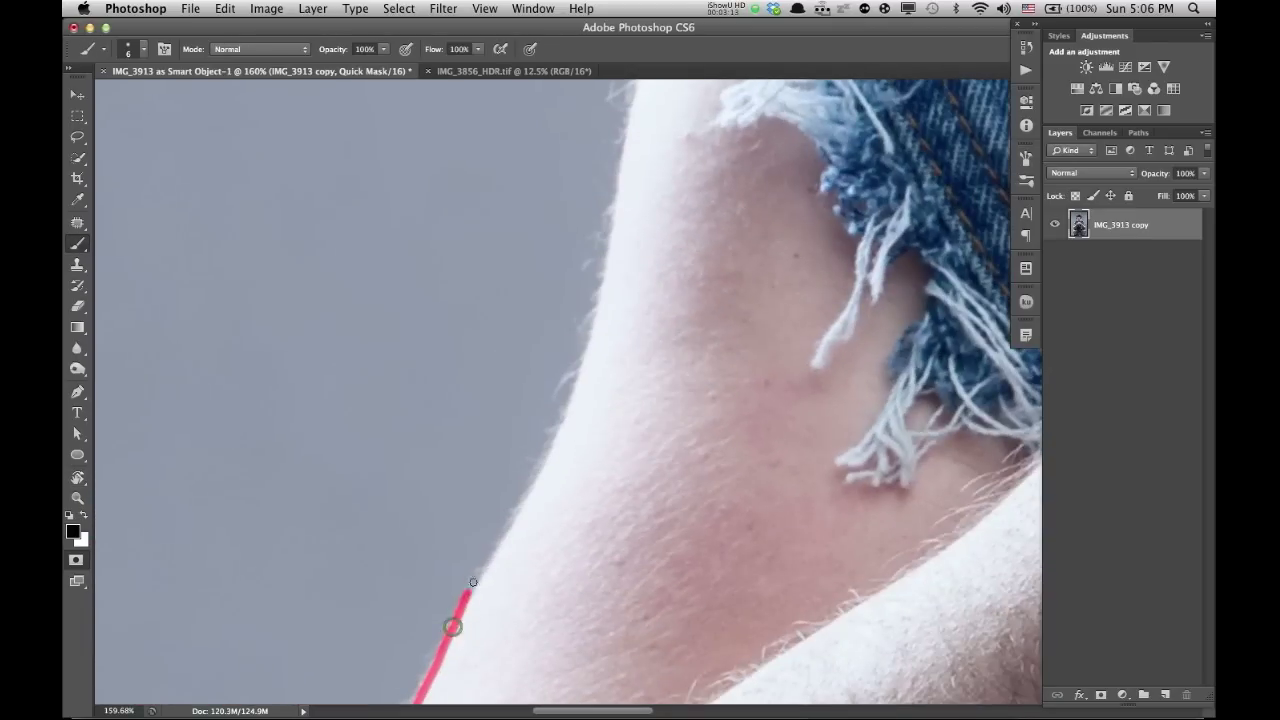
left_click_drag(451, 623, 517, 541)
mouse_move(517, 541)
left_mouse_down()
mouse_move(543, 314)
mouse_move(600, 171)
mouse_move(672, 92)
left_mouse_up()
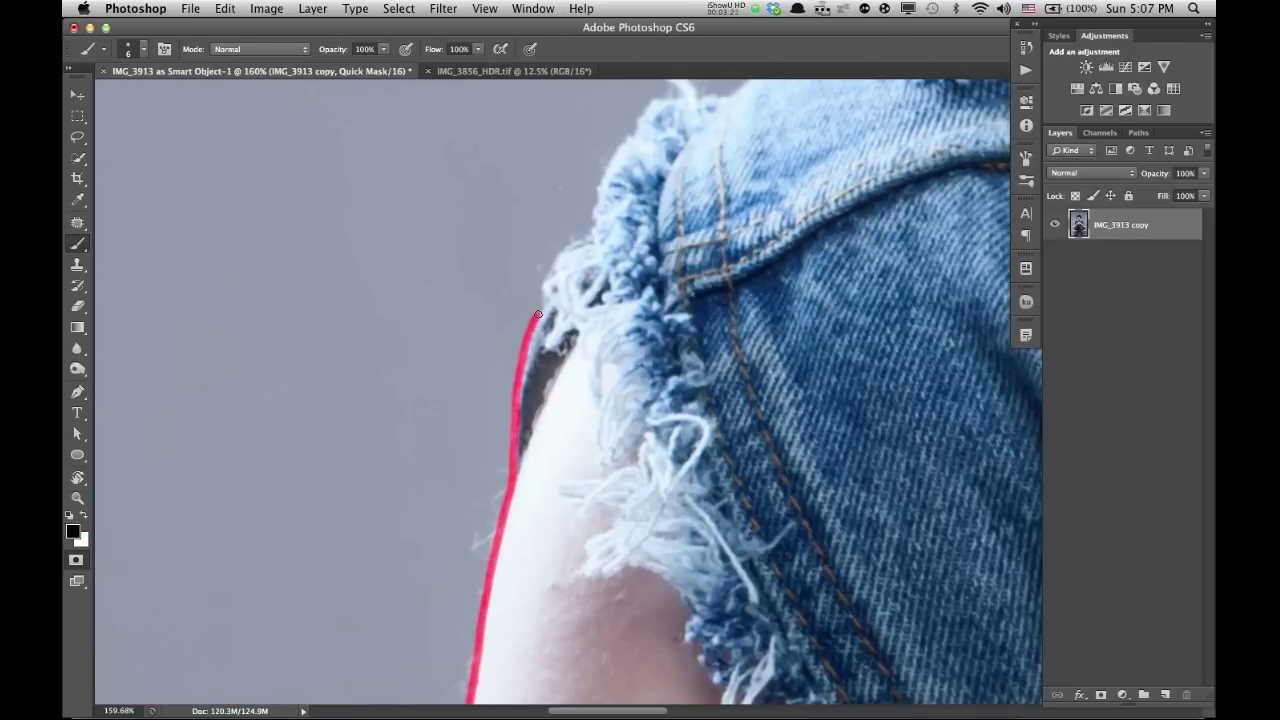
Continue the mask outline along the frayed sleeve and denim shoulder up to the collar at the jaw.
key("space")
mouse_move(672, 92)
left_mouse_down()
mouse_move(531, 251)
mouse_move(565, 610)
left_mouse_up()
left_click_drag(565, 610, 597, 540)
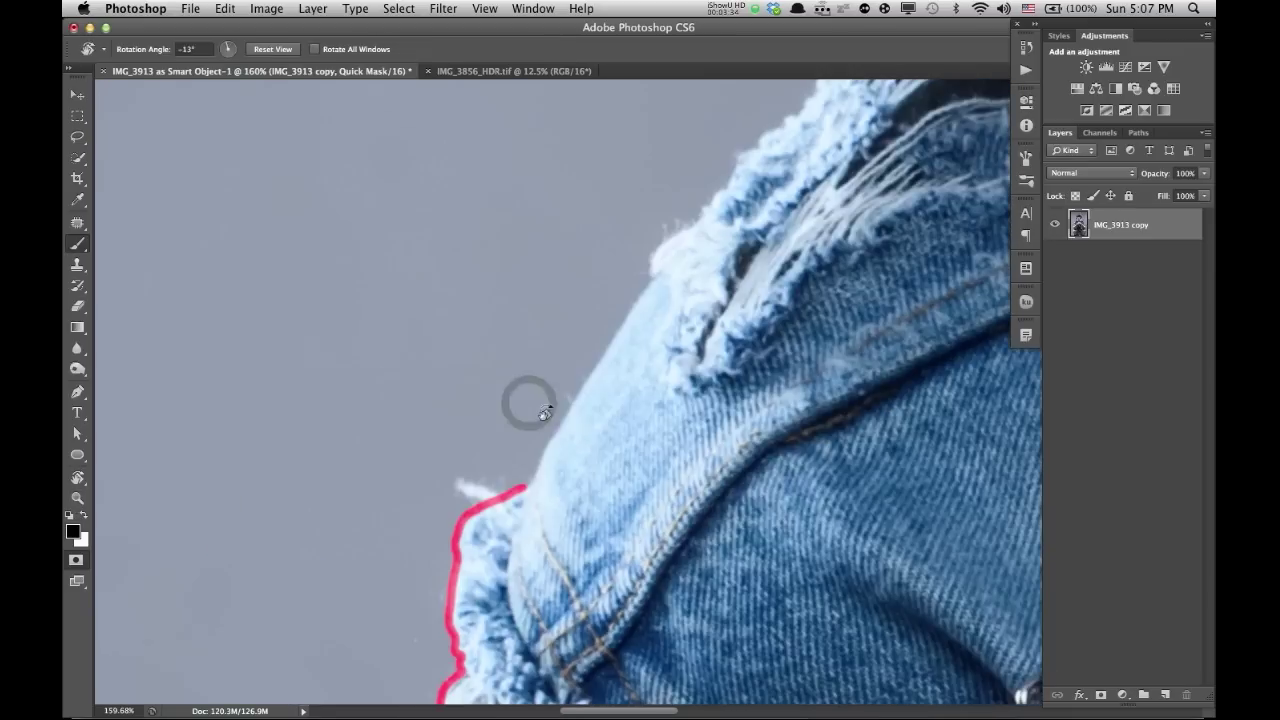
mouse_move(490, 490)
left_mouse_down()
mouse_move(543, 440)
mouse_move(686, 223)
mouse_move(519, 515)
left_mouse_up()
key("space")
left_click_drag(519, 480, 741, 175)
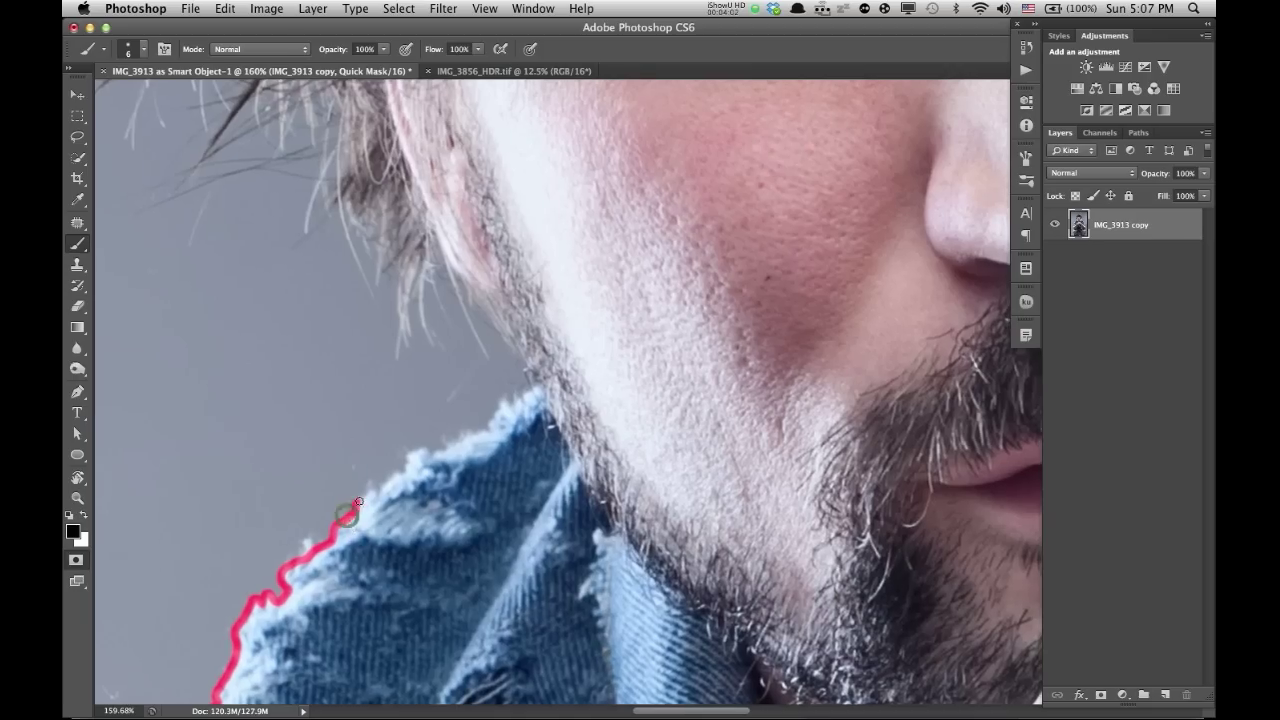
left_click_drag(336, 525, 536, 382)
Rotate the canvas to suit the brush strokes and paint the mask outline from the collar up along the jaw and ear hair.
key("r")
left_click_drag(557, 263, 760, 262)
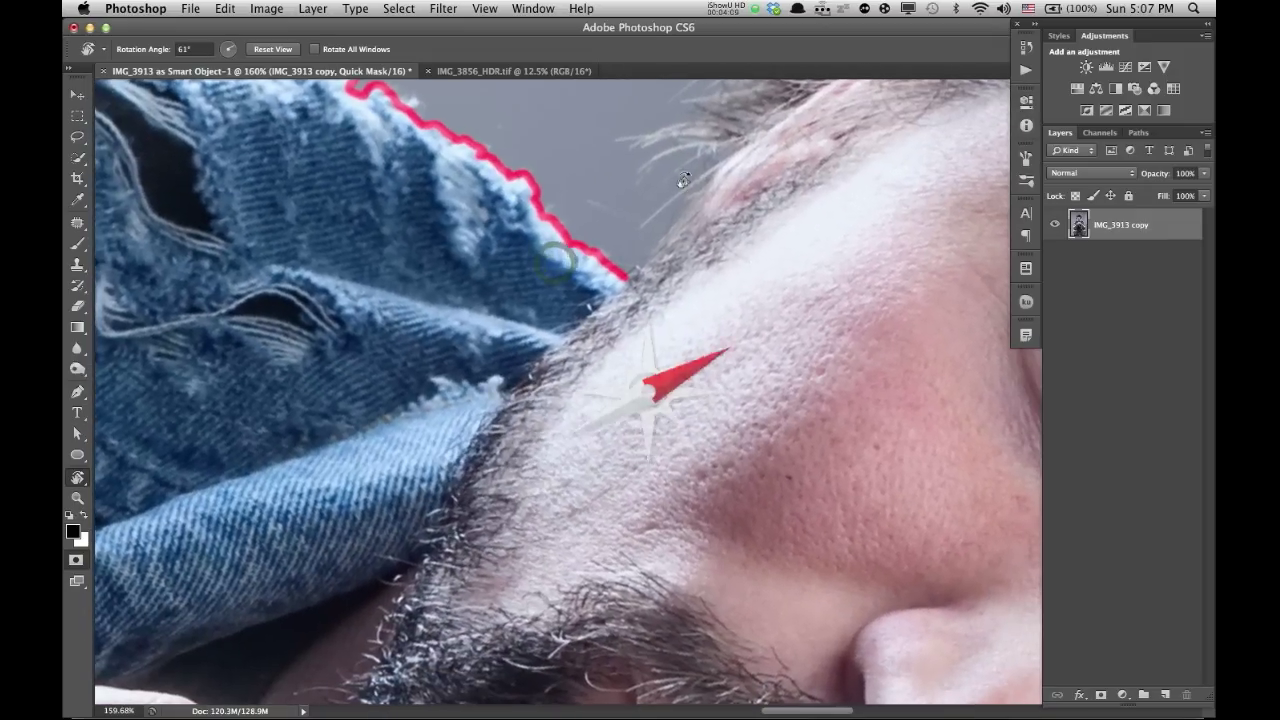
left_click_drag(686, 184, 592, 139)
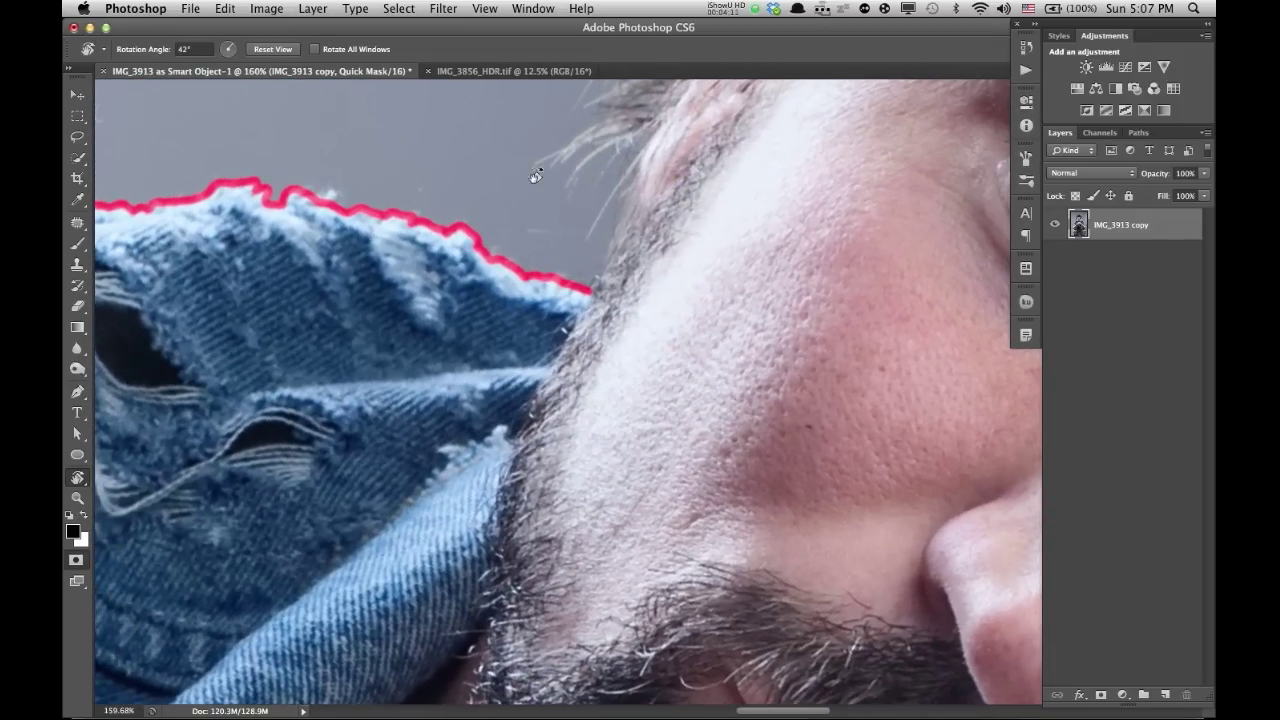
left_click_drag(535, 175, 589, 414)
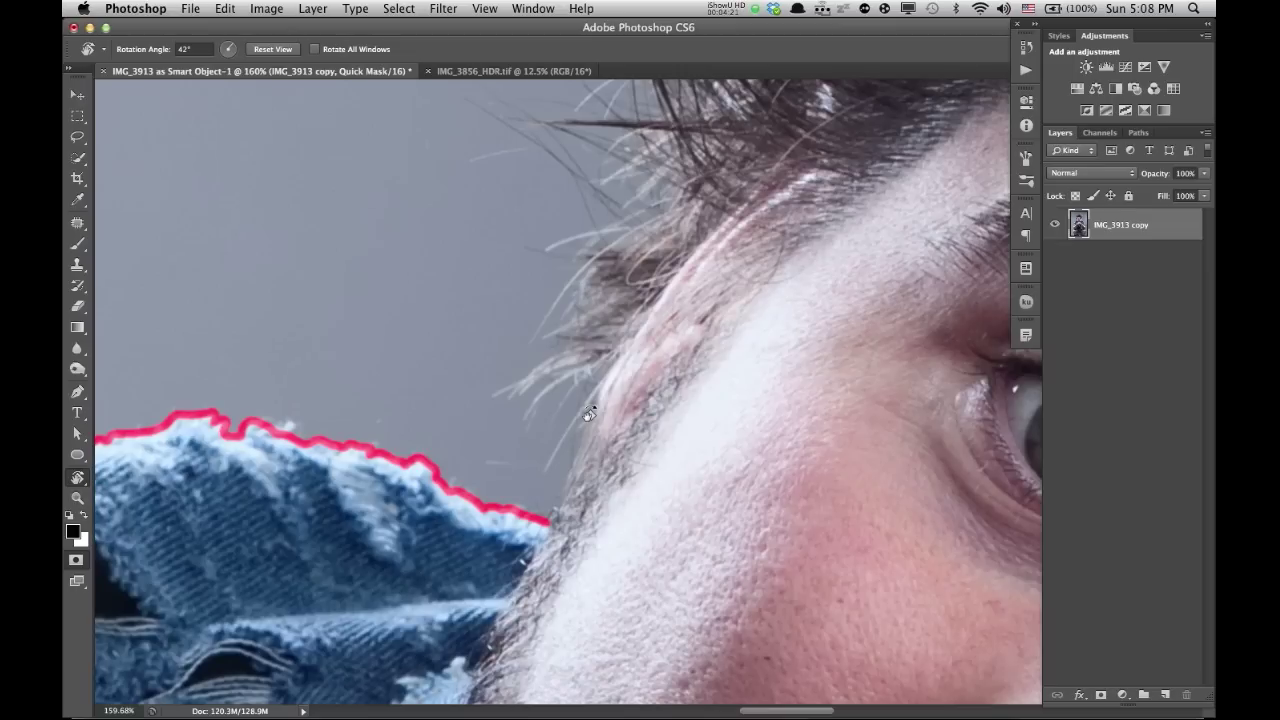
key("b")
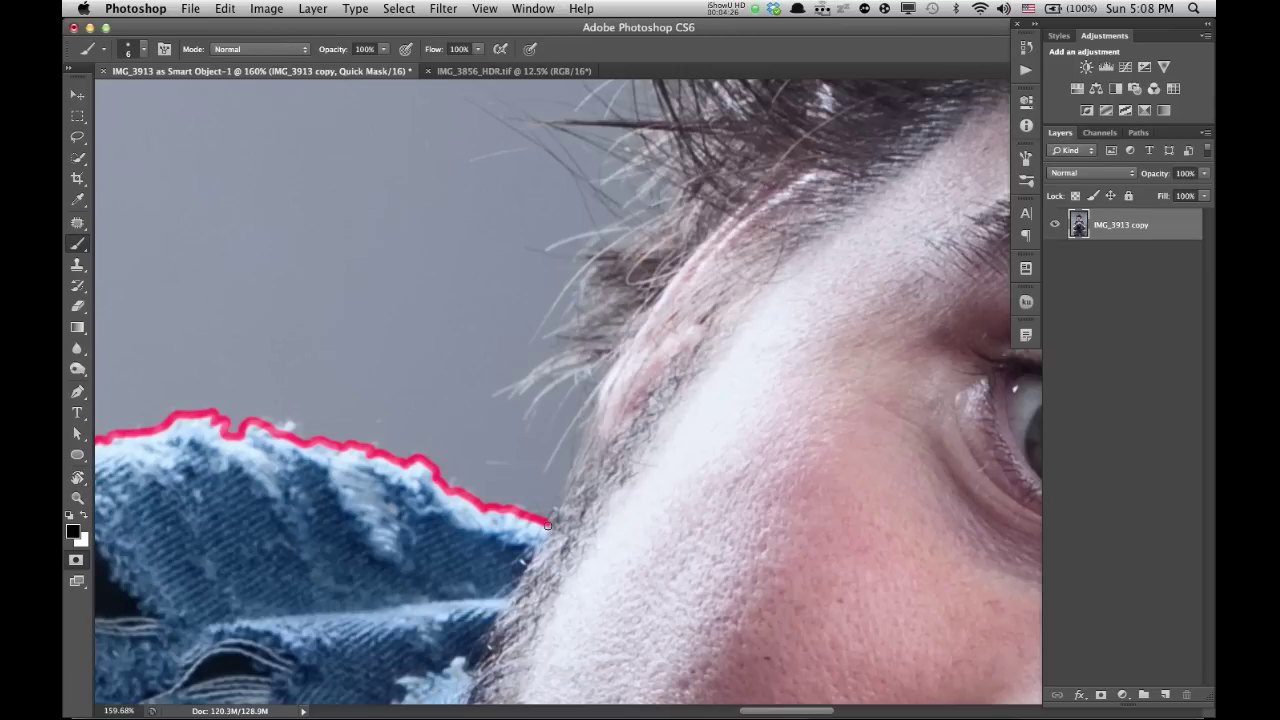
mouse_move(549, 522)
left_mouse_down()
mouse_move(592, 403)
mouse_move(548, 354)
mouse_move(616, 214)
mouse_move(564, 600)
left_mouse_up()
mouse_move(559, 600)
left_mouse_down()
mouse_move(480, 514)
mouse_move(505, 310)
left_mouse_up()
Paint the mask outline along the outer edge of the spiky hair towards the top of the head.
key("super+minus")
key("super+minus")
mouse_move(593, 360)
left_mouse_down()
mouse_move(755, 170)
mouse_move(831, 120)
mouse_move(655, 381)
mouse_move(700, 356)
mouse_move(837, 340)
mouse_move(423, 432)
left_mouse_up()
key("r")
left_click_drag(708, 274, 583, 209)
key("b")
mouse_move(515, 523)
left_mouse_down()
mouse_move(546, 375)
mouse_move(611, 287)
mouse_move(707, 262)
mouse_move(808, 182)
left_mouse_up()
scroll(794, 263, "right", 10)
scroll(794, 263, "up", 5)
mouse_move(410, 392)
left_mouse_down()
mouse_move(560, 372)
mouse_move(756, 428)
mouse_move(852, 507)
left_mouse_up()
mouse_move(869, 517)
left_mouse_down()
mouse_move(375, 353)
mouse_move(463, 535)
left_mouse_up()
Carry the mask outline around the rest of the head and down the photo's right side, rotating the canvas as needed.
key("r")
mouse_move(497, 260)
left_mouse_down()
mouse_move(466, 315)
mouse_move(460, 446)
left_mouse_up()
left_click_drag(810, 452, 552, 318)
mouse_move(672, 349)
left_mouse_down()
mouse_move(714, 328)
mouse_move(855, 177)
mouse_move(428, 414)
mouse_move(528, 223)
mouse_move(483, 548)
mouse_move(729, 194)
mouse_move(745, 190)
left_mouse_up()
left_click_drag(777, 273, 738, 450)
mouse_move(680, 414)
left_mouse_down()
mouse_move(709, 368)
mouse_move(720, 229)
left_mouse_up()
left_click_drag(735, 250, 666, 630)
mouse_move(651, 609)
left_mouse_down()
mouse_move(663, 560)
mouse_move(811, 417)
mouse_move(936, 441)
left_mouse_up()
mouse_move(939, 443)
left_mouse_down()
mouse_move(370, 576)
mouse_move(563, 449)
mouse_move(634, 467)
left_mouse_up()
mouse_move(760, 429)
left_mouse_down()
mouse_move(689, 606)
mouse_move(872, 200)
left_mouse_up()
left_click_drag(923, 159, 497, 451)
mouse_move(445, 492)
left_mouse_down()
mouse_move(545, 361)
mouse_move(689, 92)
left_mouse_up()
left_click_drag(850, 150, 603, 685)
left_click_drag(443, 637, 716, 92)
left_click_drag(848, 286, 560, 690)
mouse_move(426, 626)
left_mouse_down()
mouse_move(457, 576)
mouse_move(936, 157)
mouse_move(570, 690)
left_mouse_up()
Finish the mask outline down the outer edge of the jeans on the photo's right side to the image's bottom border.
key("r")
left_click_drag(570, 690, 442, 621)
mouse_move(583, 562)
left_mouse_down()
mouse_move(774, 186)
mouse_move(490, 561)
left_mouse_up()
mouse_move(466, 551)
left_mouse_down()
mouse_move(562, 437)
mouse_move(710, 315)
mouse_move(756, 486)
mouse_move(961, 416)
mouse_move(475, 420)
left_mouse_up()
key("r")
left_click_drag(475, 420, 602, 483)
left_click_drag(600, 483, 485, 205)
left_click_drag(503, 373, 549, 597)
left_click_drag(545, 675, 446, 190)
key("r")
left_click_drag(514, 320, 614, 280)
left_click_drag(466, 377, 630, 100)
left_click_drag(619, 128, 381, 548)
left_click_drag(434, 439, 514, 347)
Reset the canvas rotation and fill the backdrop outside the outline with mask colour using the Paint Bucket tool.
key("g")
key("r")
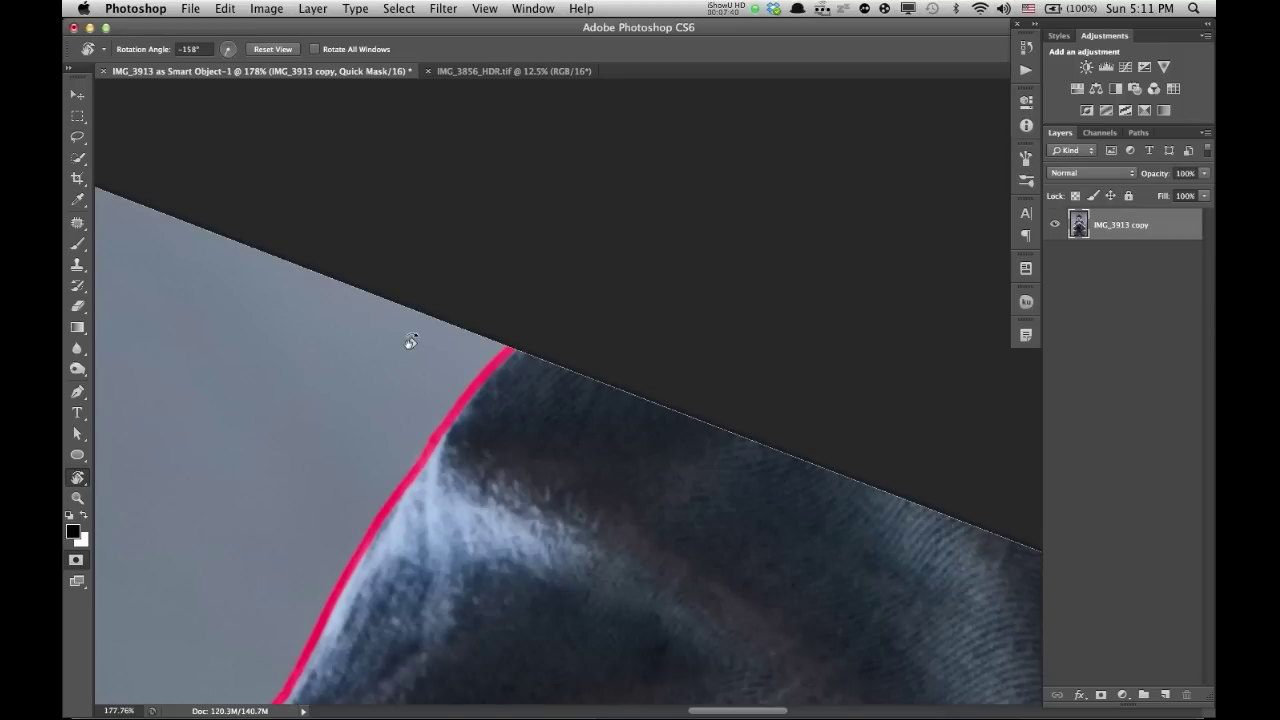
key("Escape")
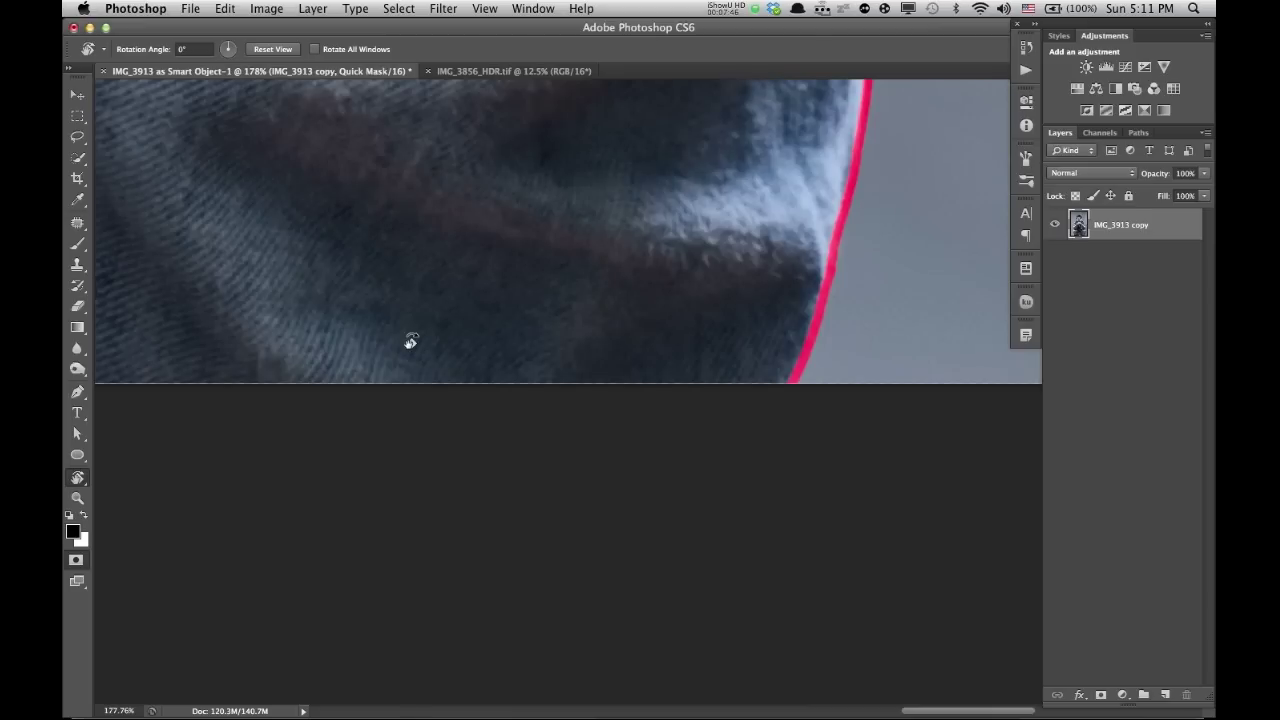
key("super+0")
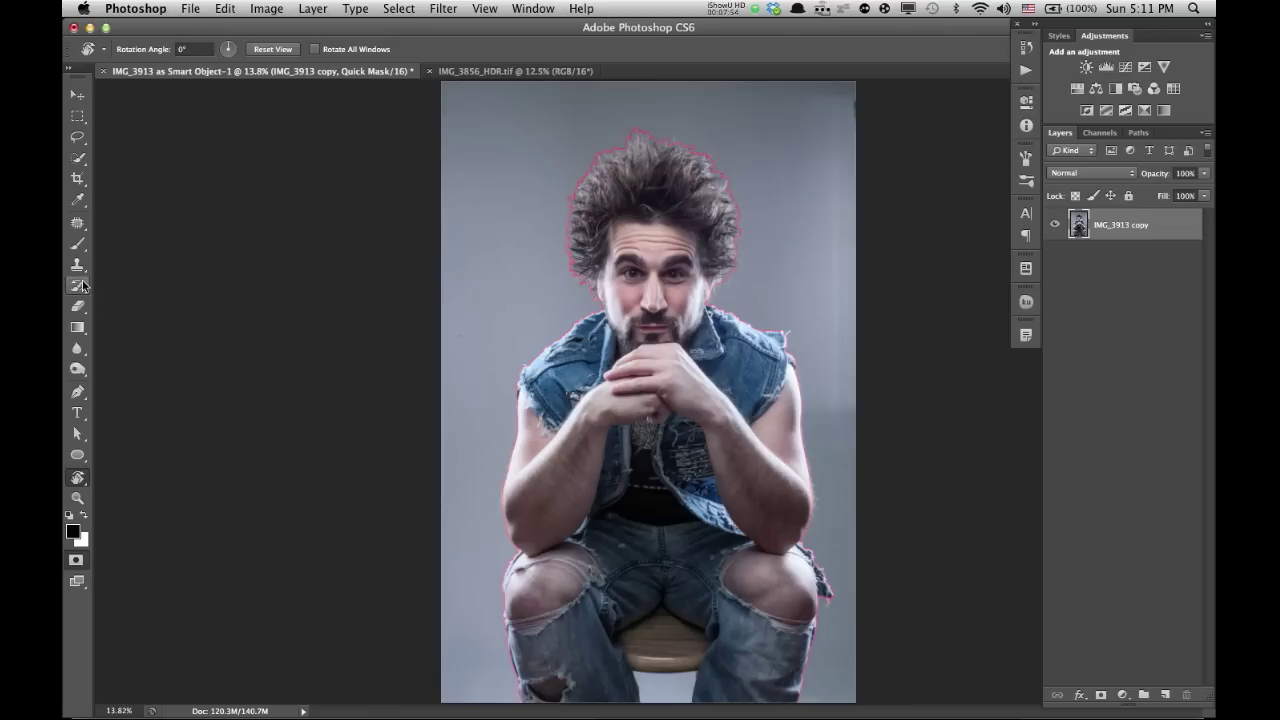
left_click(77, 328)
left_click(78, 330)
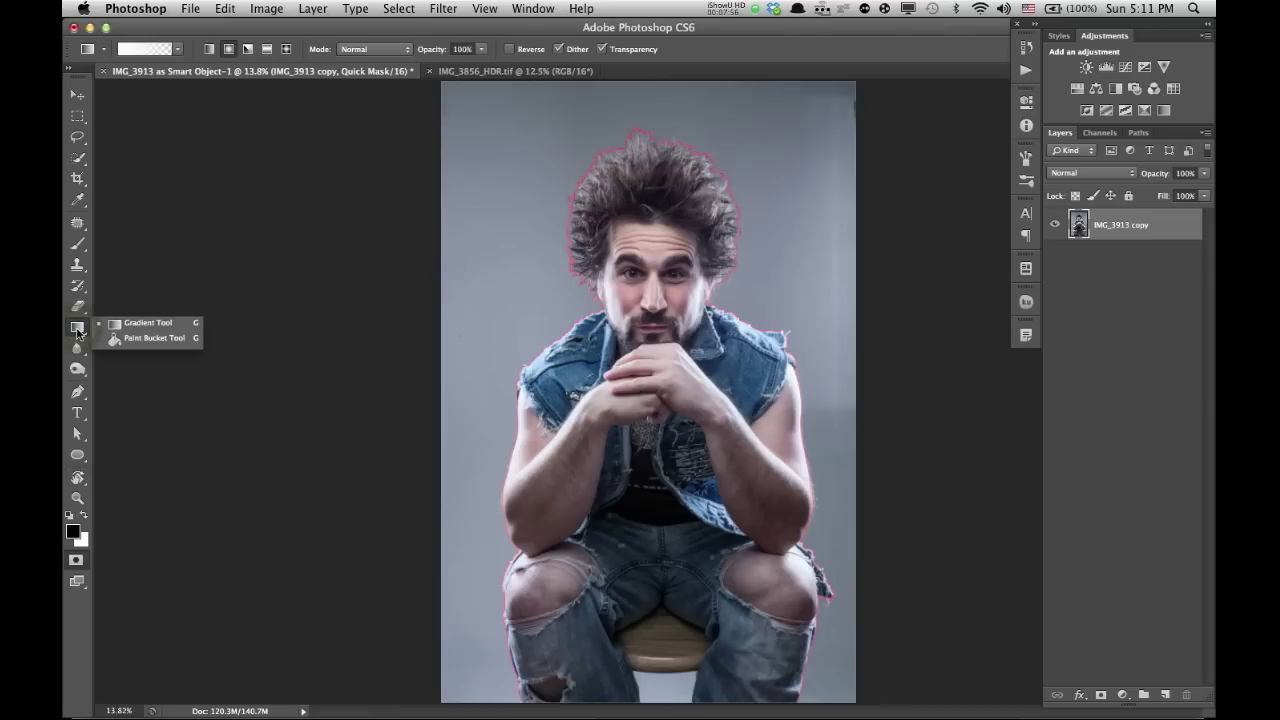
left_click(150, 338)
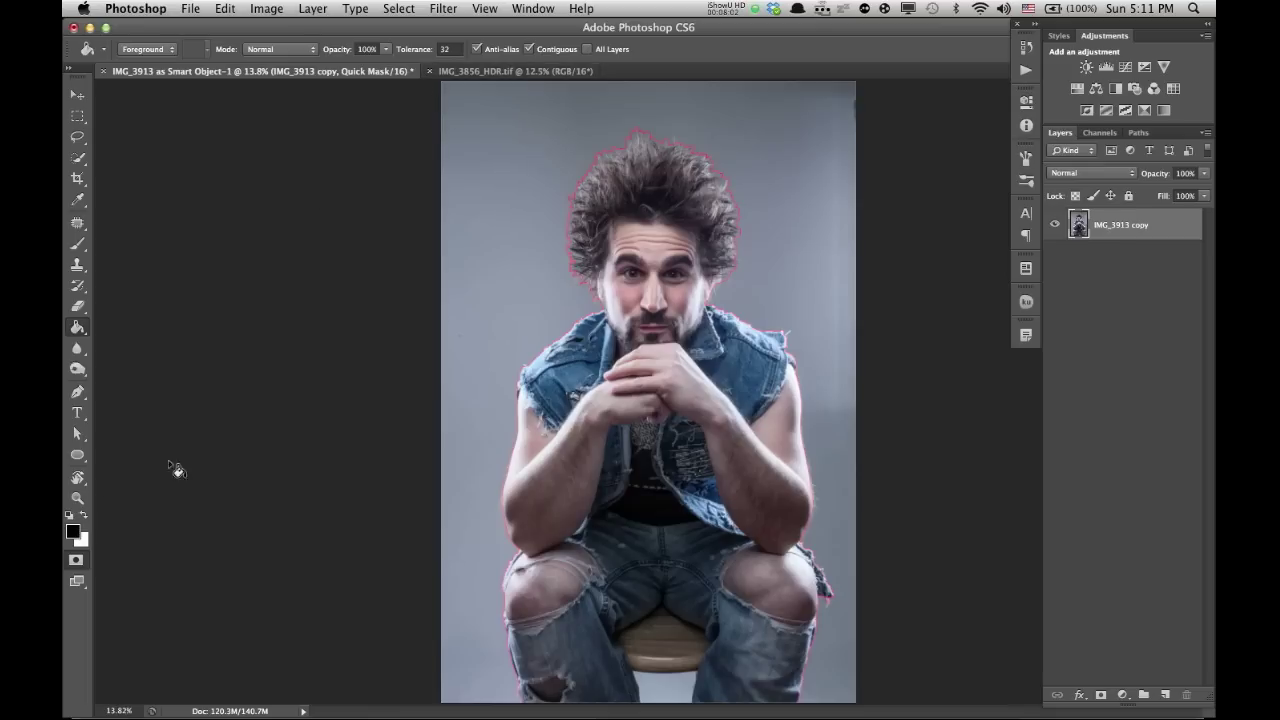
left_click(512, 138)
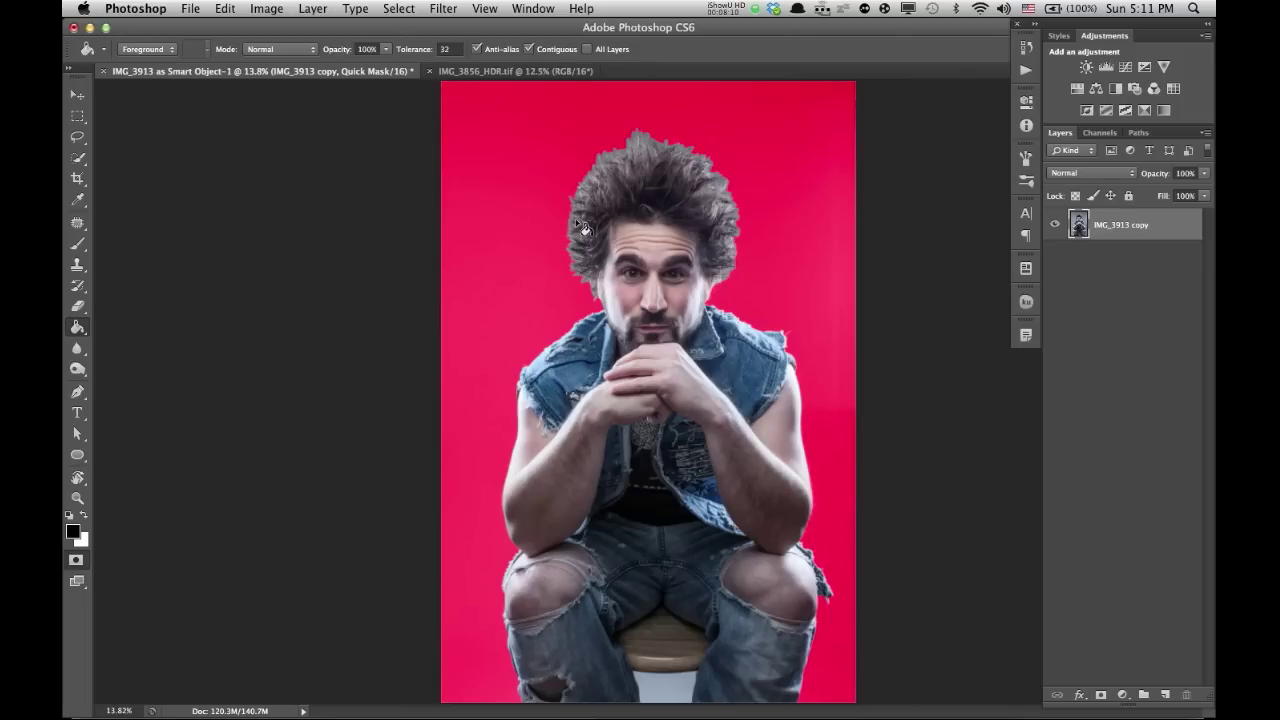
Cover the thin seam between the filled backdrop and the painted outline, and mask the gap between the legs.
key("z")
left_click_drag(545, 346, 719, 420)
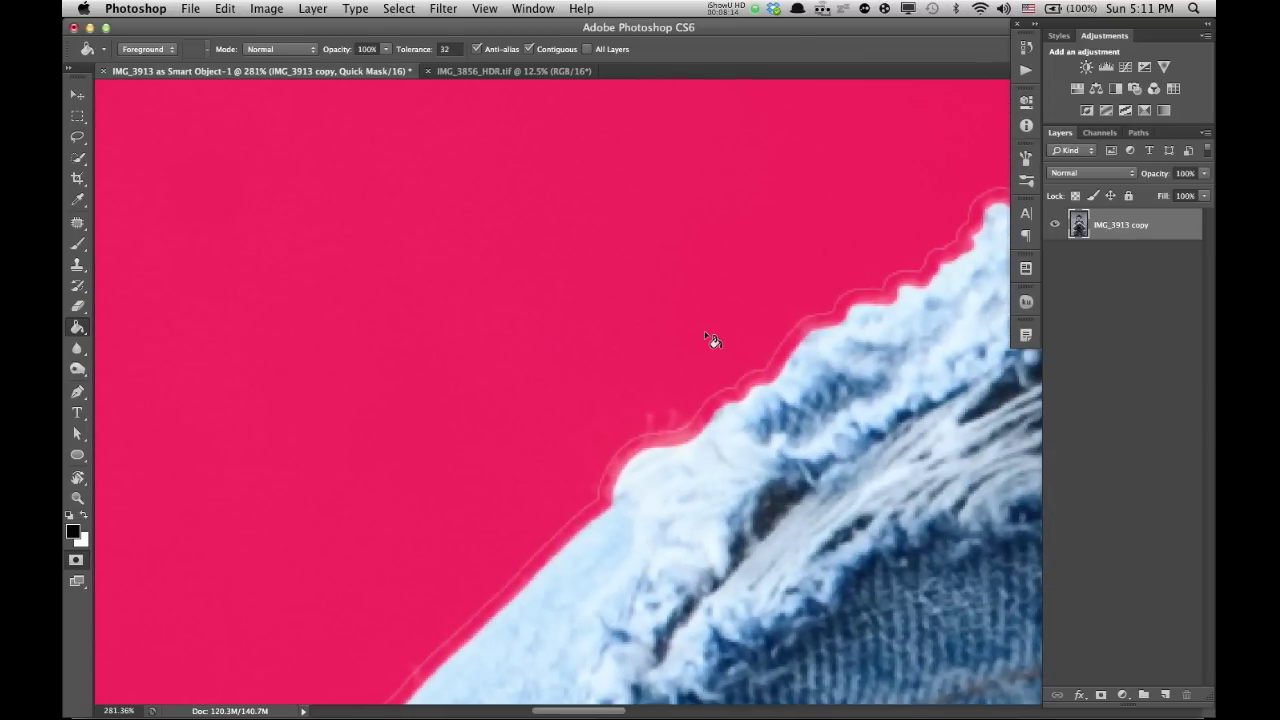
left_click(445, 199)
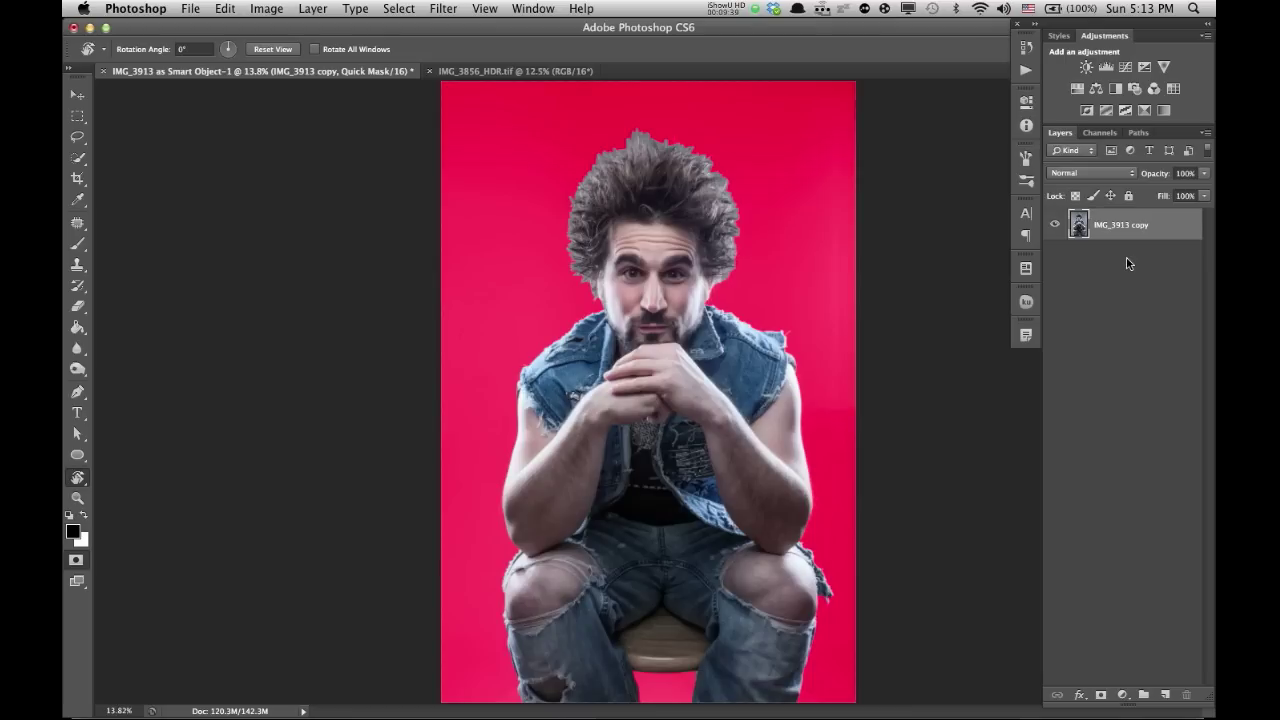
Convert the quick mask into a selection, check its edge at the hair, and apply it as a layer mask on the IMG_3913 copy layer.
key("x")
key("q")
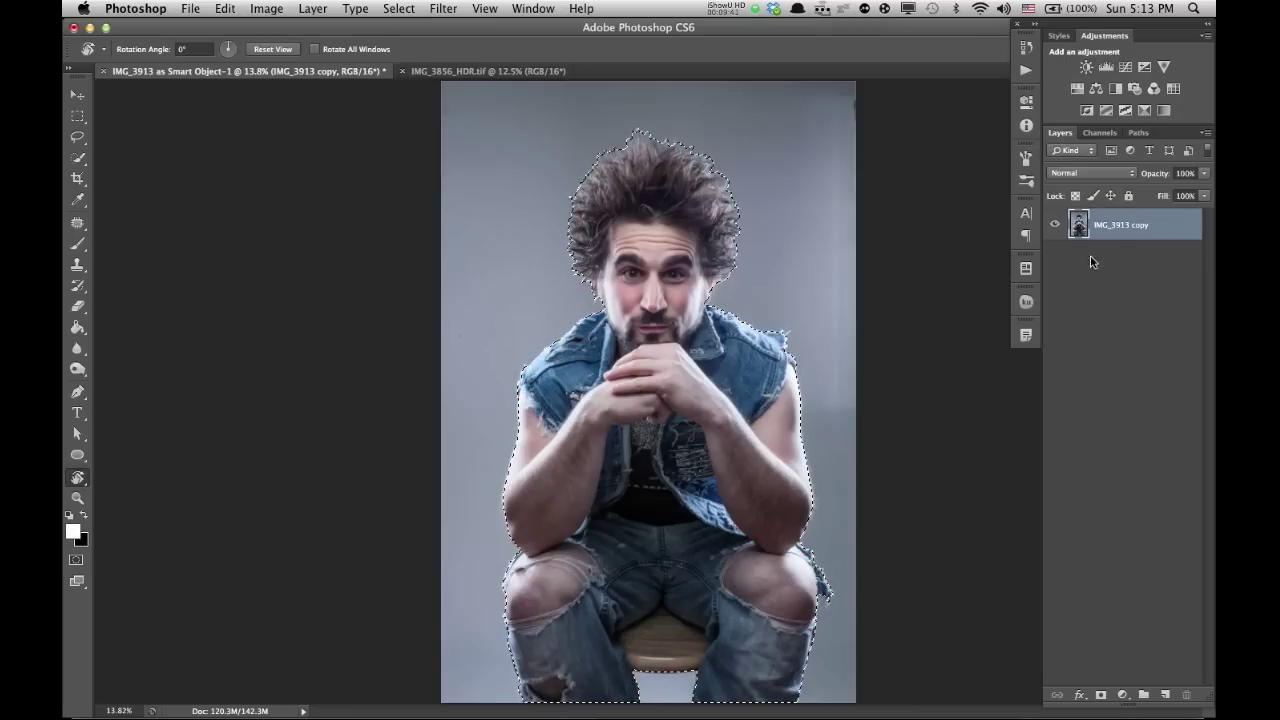
left_click_drag(580, 291, 775, 456)
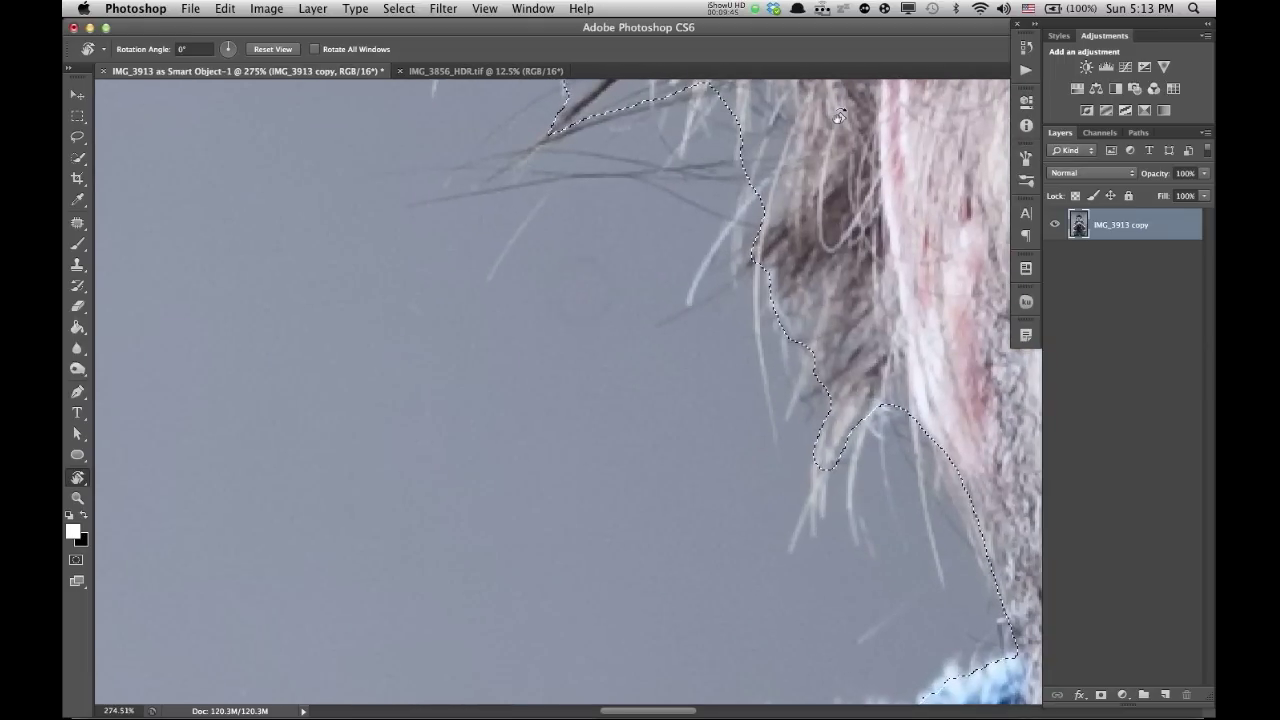
key("super+minus")
key("super+minus")
key("super+minus")
key("super+0")
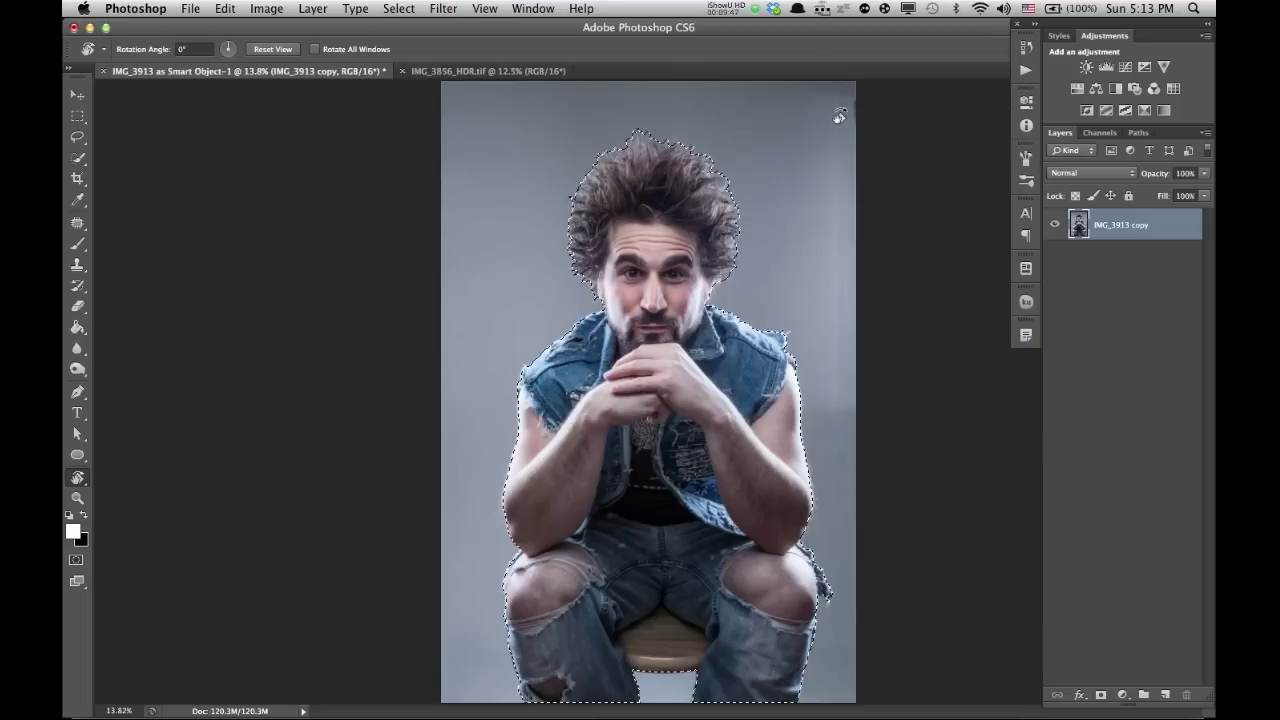
left_click(1107, 226)
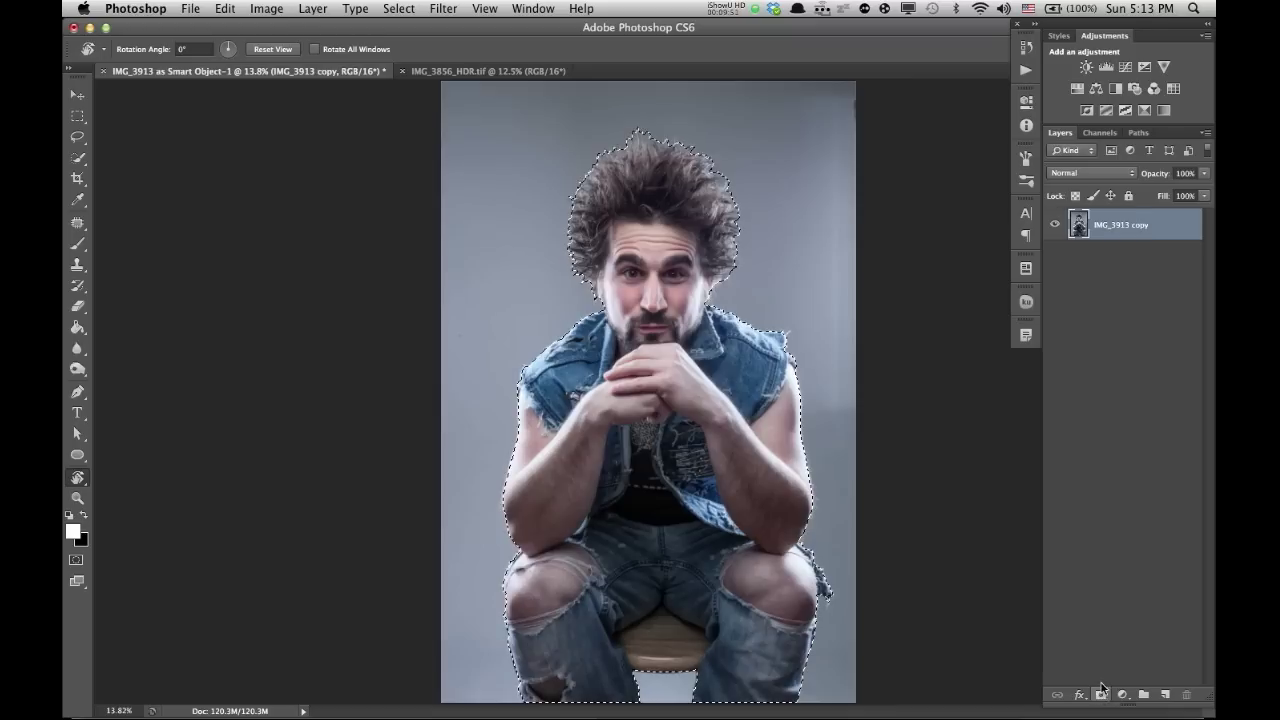
left_click(1101, 696)
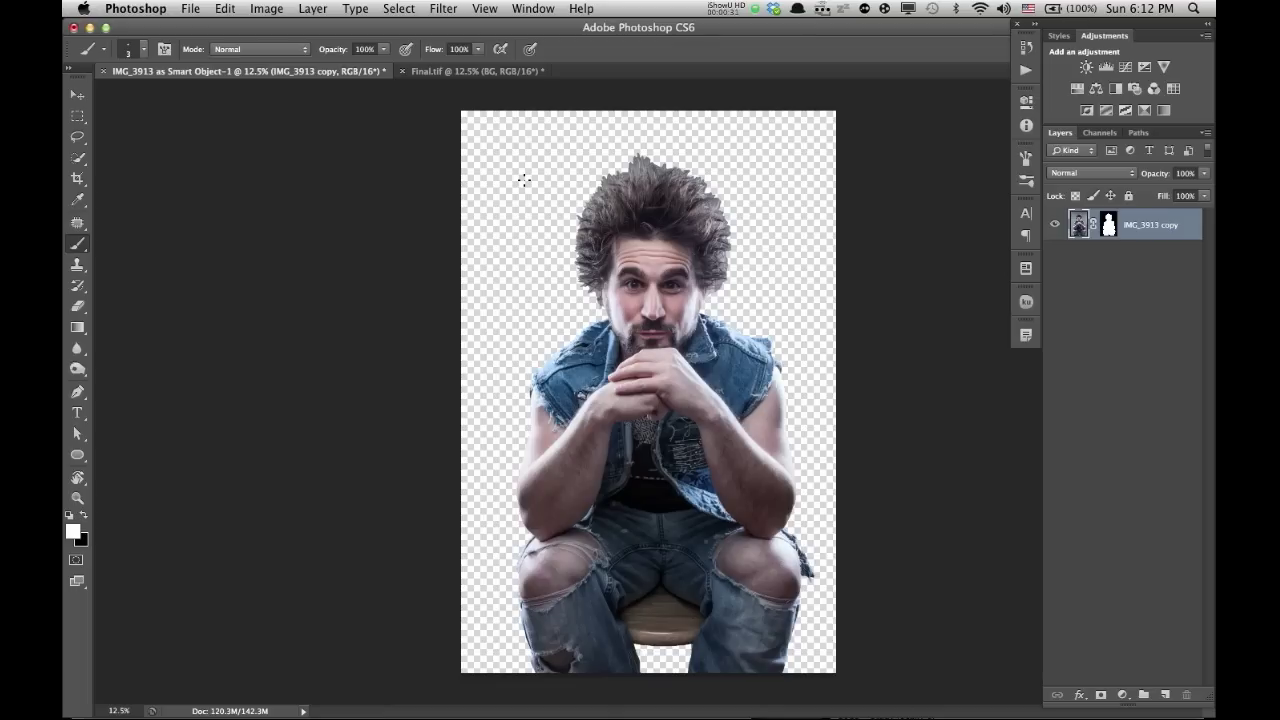
Move the masked man into the Final.tif document and position him over the middle of the road with his knees in frame.
key("v")
mouse_move(663, 305)
left_mouse_down()
mouse_move(570, 111)
mouse_move(470, 71)
mouse_move(560, 157)
mouse_move(664, 362)
left_mouse_up()
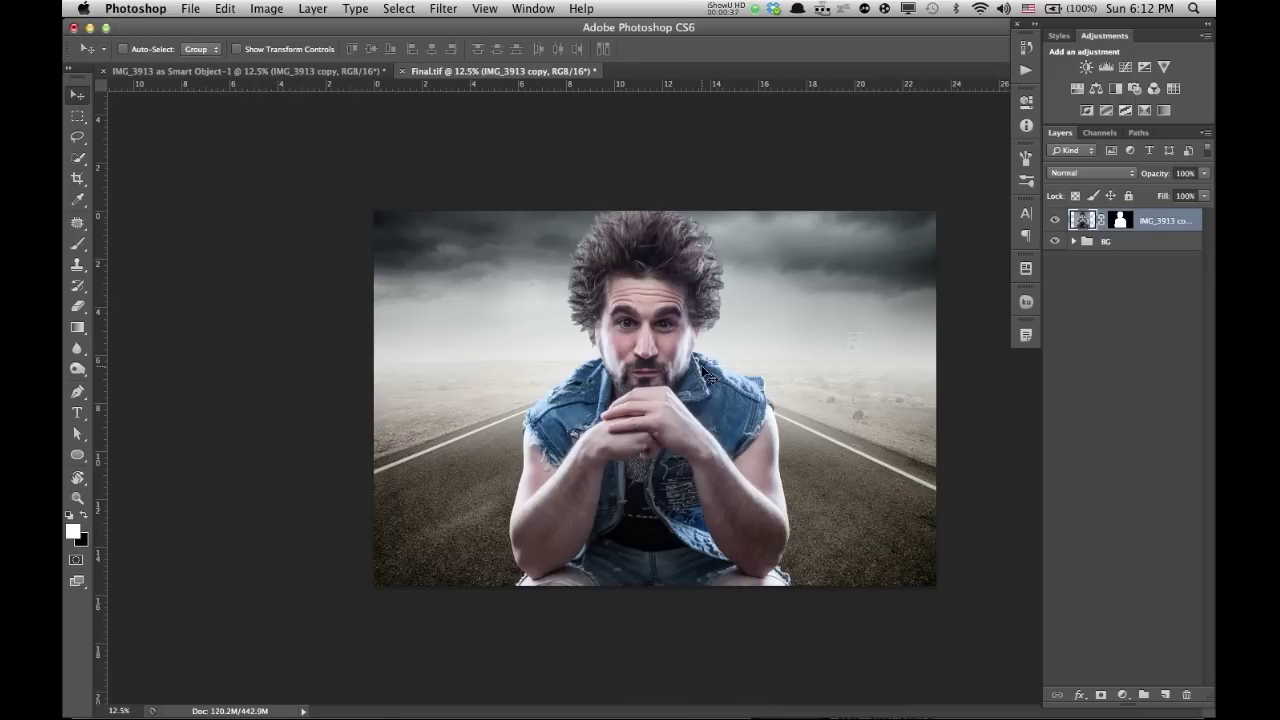
left_click_drag(668, 462, 672, 396)
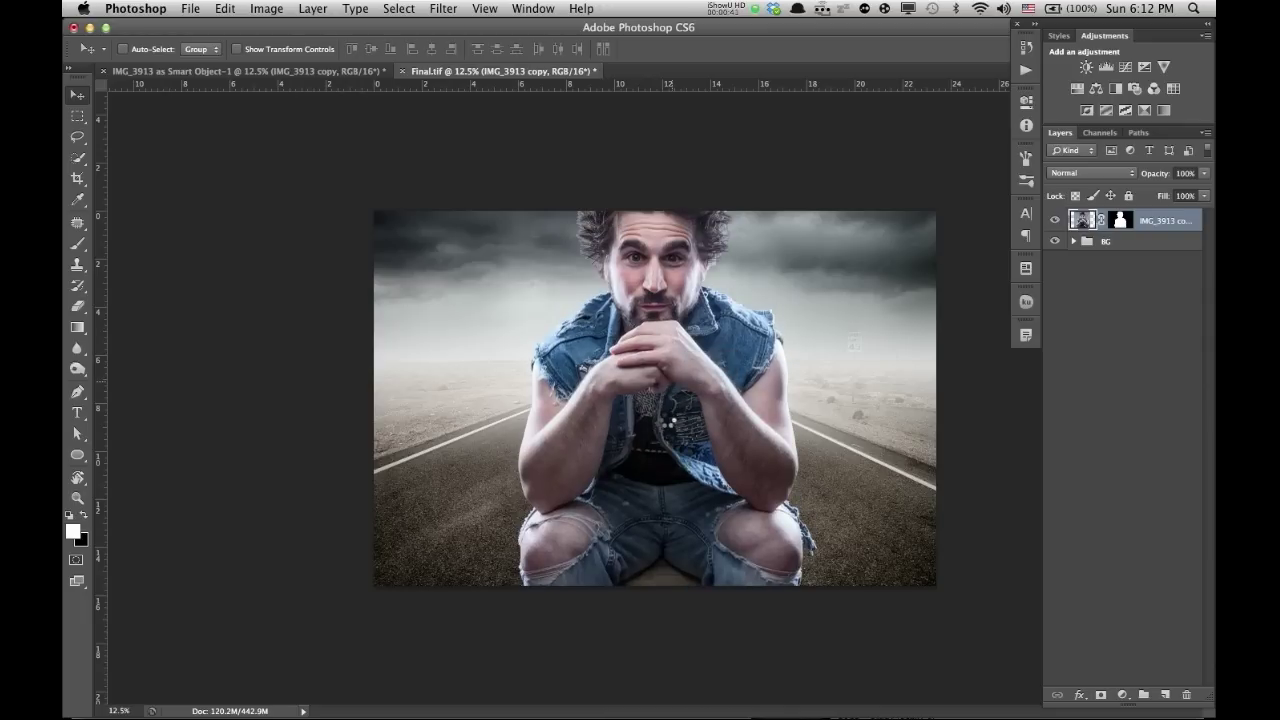
key("super+t")
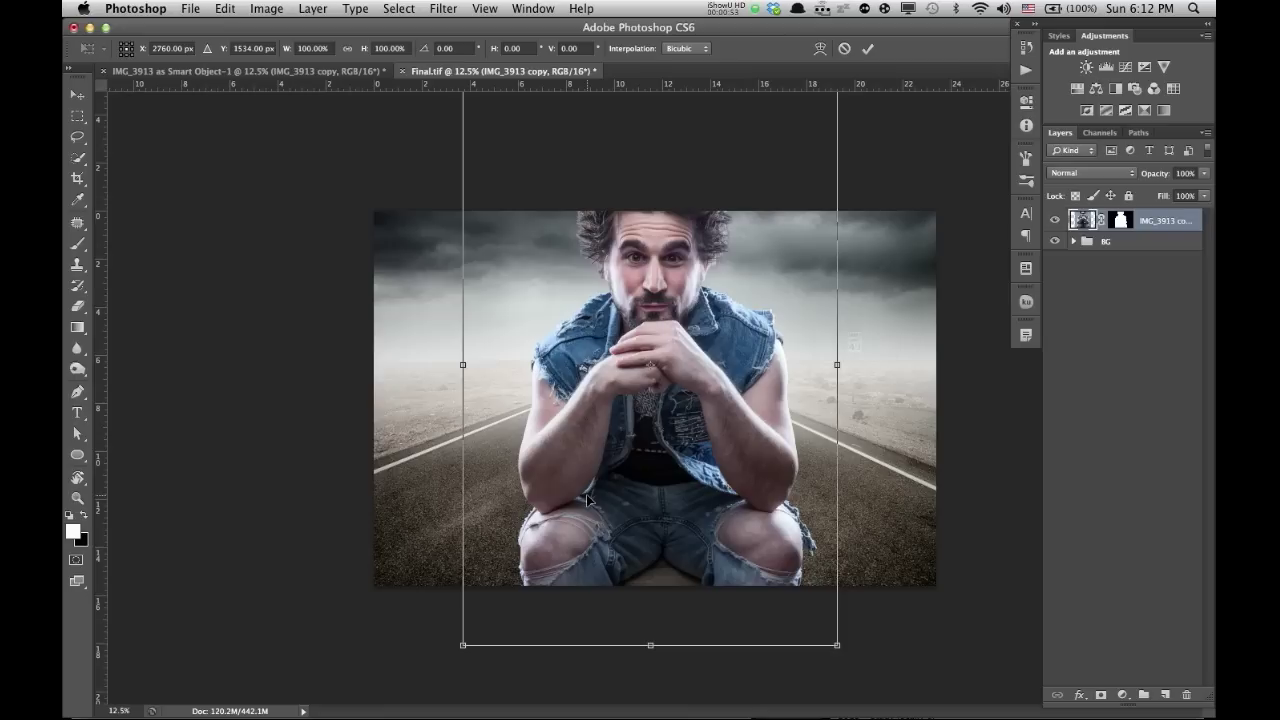
key("super+0")
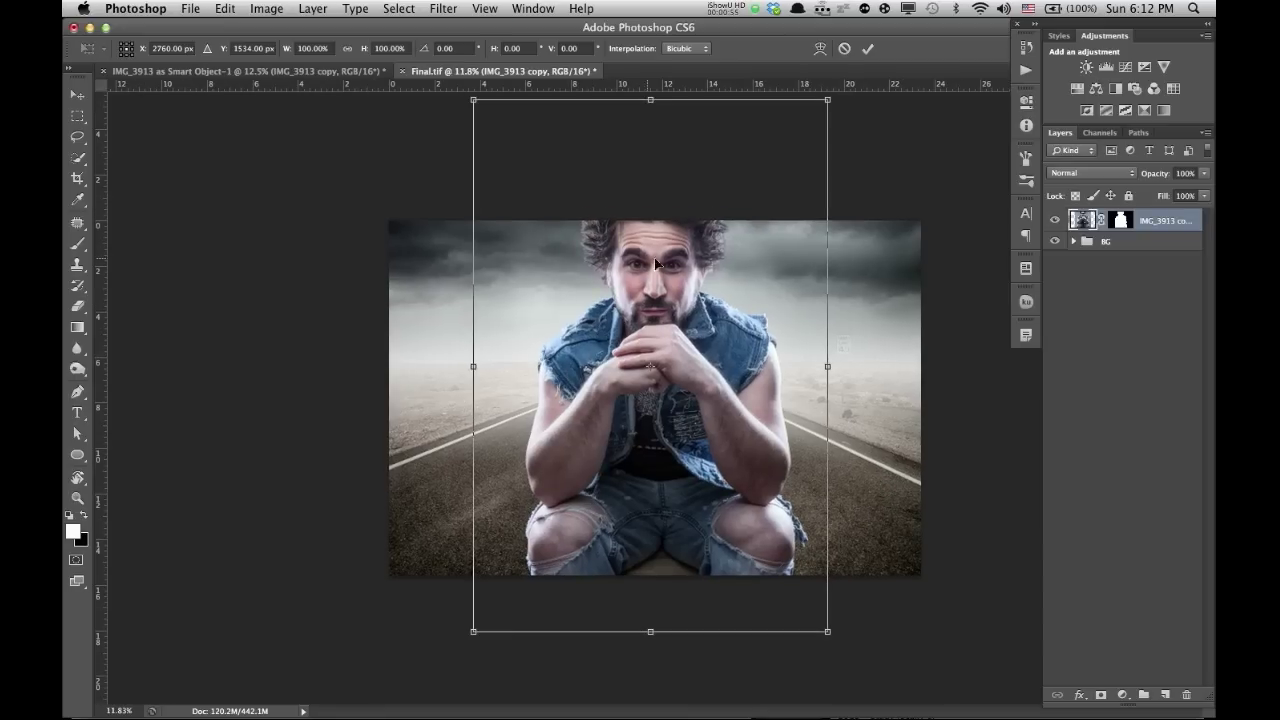
left_click_drag(631, 310, 767, 428)
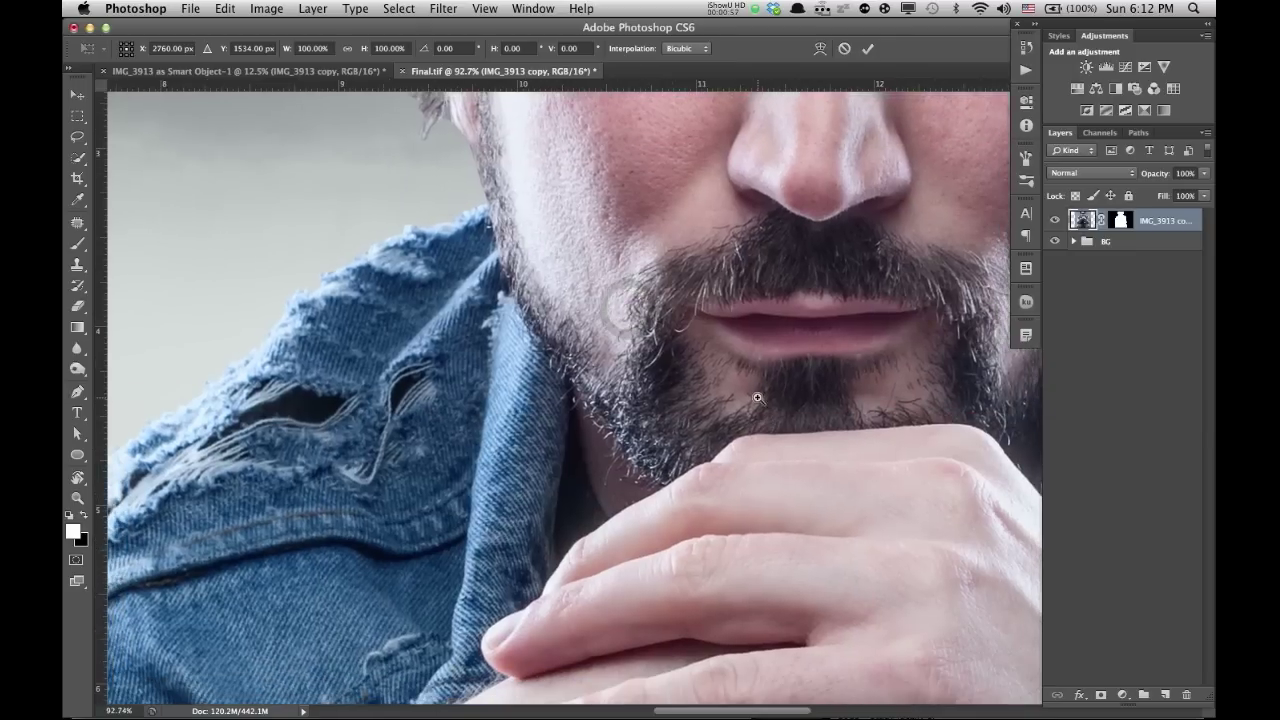
key("super+0")
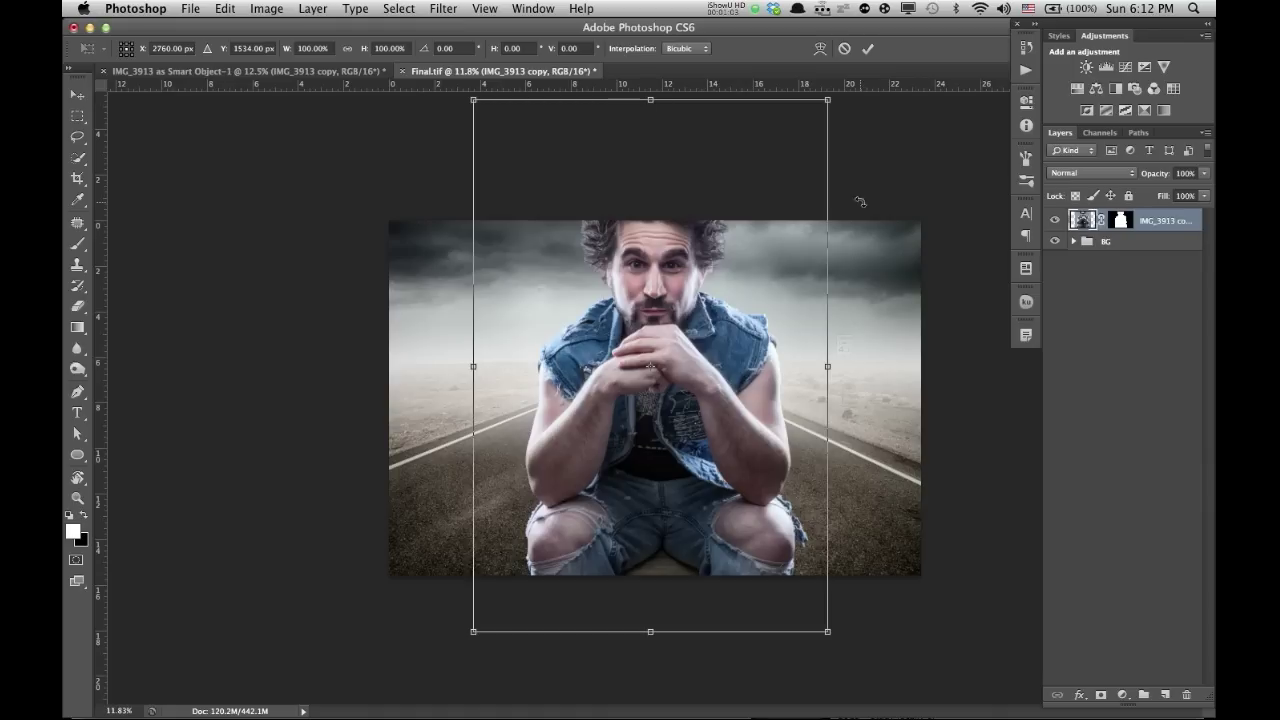
left_click_drag(827, 385, 740, 370)
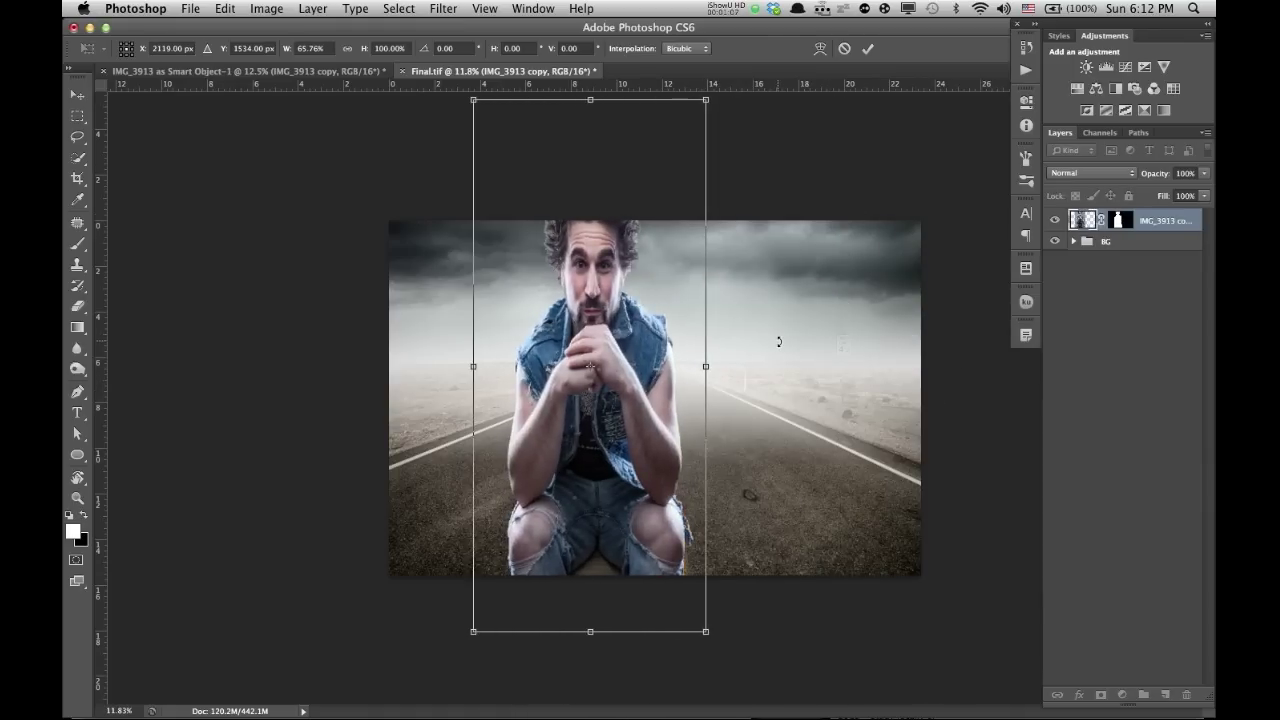
key("Return")
key("super+z")
key("super+t")
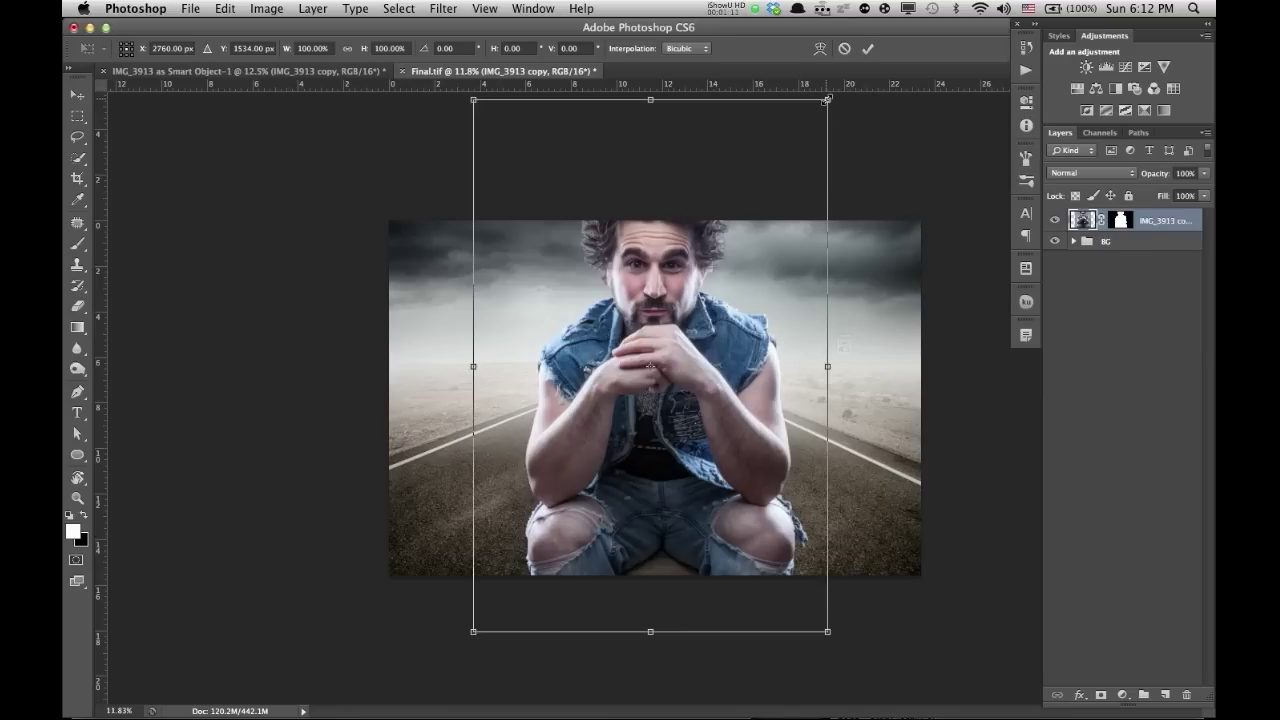
left_click_drag(830, 101, 745, 283)
key("Return")
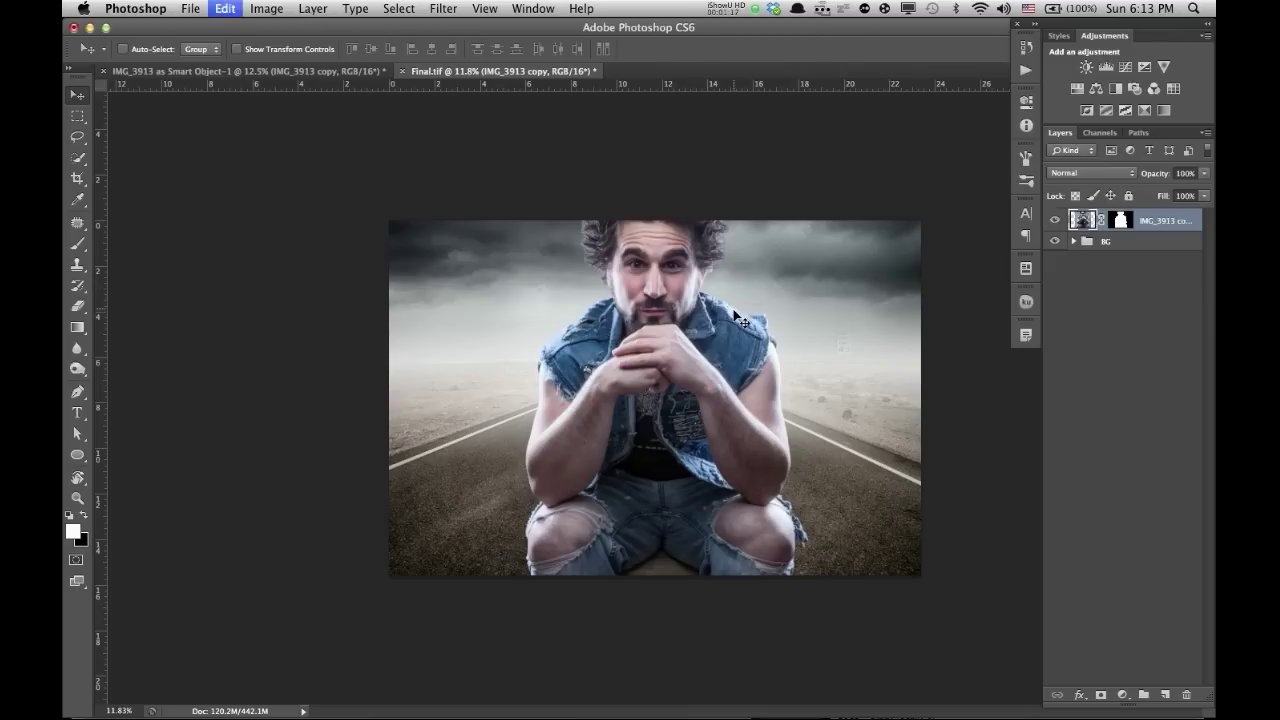
Scale the man proportionally to about 79% and position him over the road so his whole head of hair is inside the frame.
key("super+t")
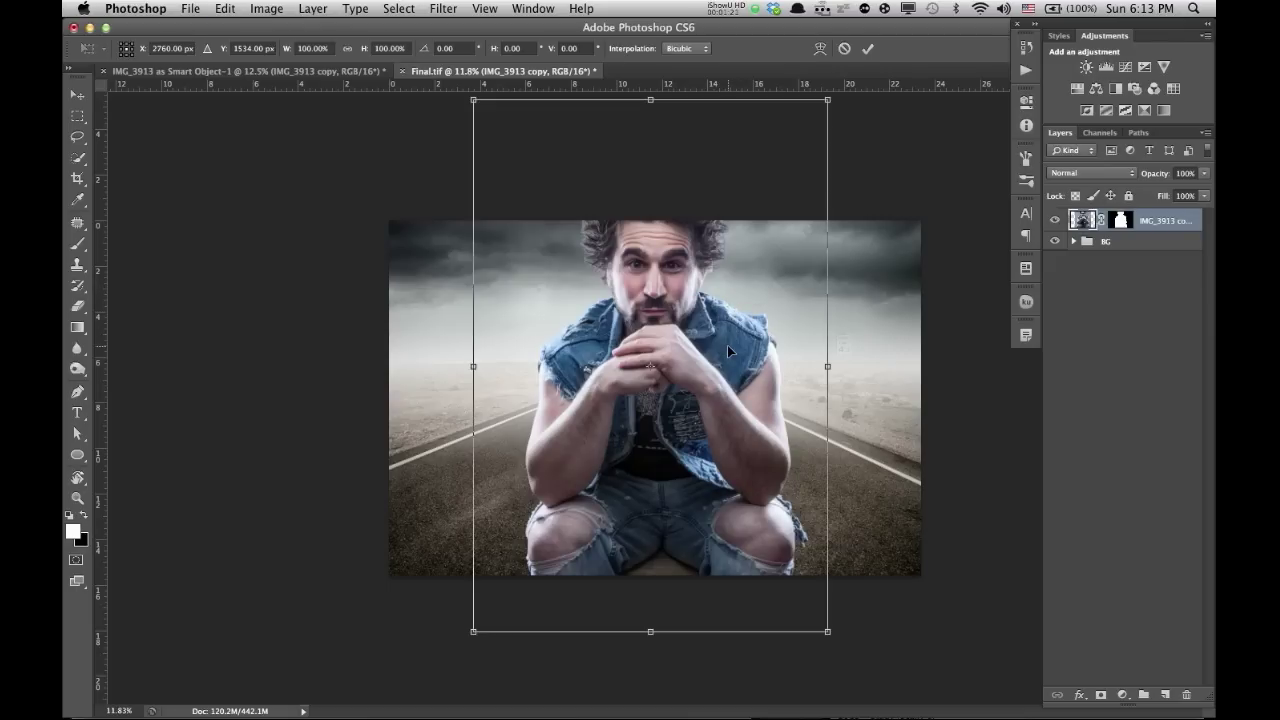
left_click_drag(828, 99, 797, 187)
left_click_drag(696, 293, 702, 304)
left_click_drag(786, 181, 781, 188)
left_click_drag(670, 305, 672, 303)
left_click_drag(527, 188, 515, 171)
left_click_drag(576, 241, 577, 246)
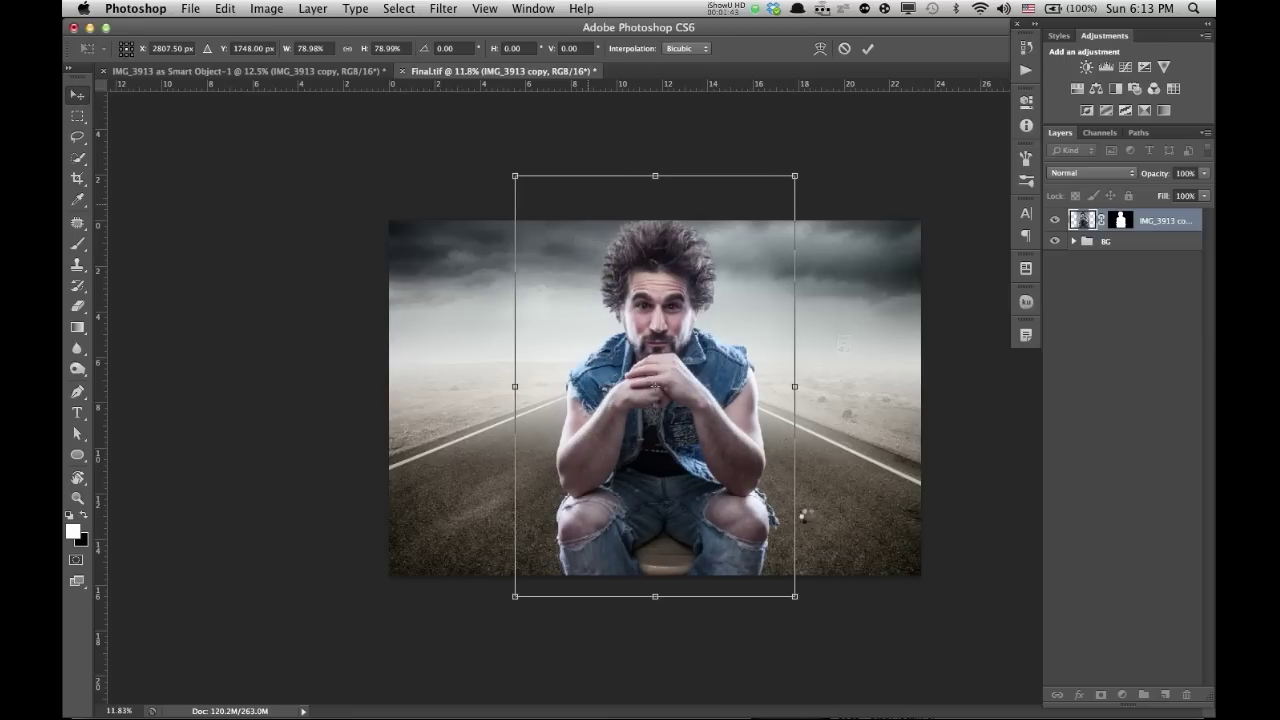
key("Return")
Open Refine Mask for the man's layer mask and brush the Refine Radius tool along the outer edge of the hair.
left_click_drag(655, 280, 816, 382)
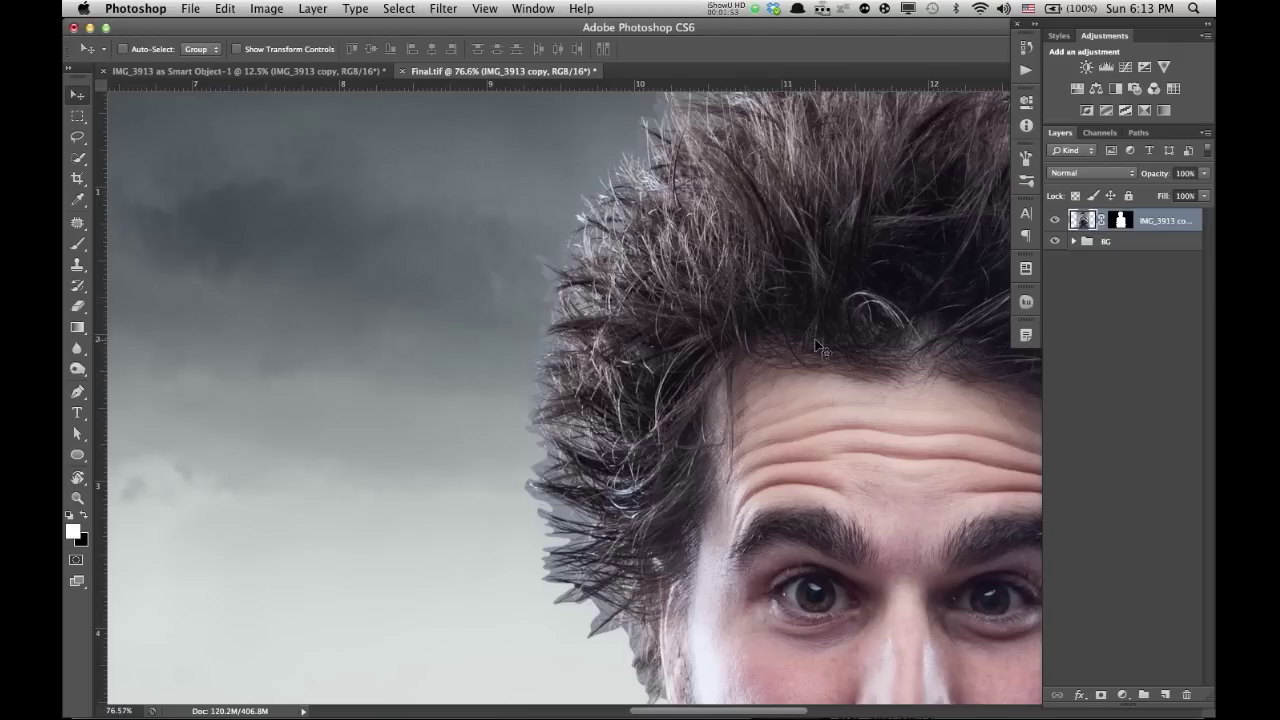
left_click(1120, 221)
right_click(1120, 222)
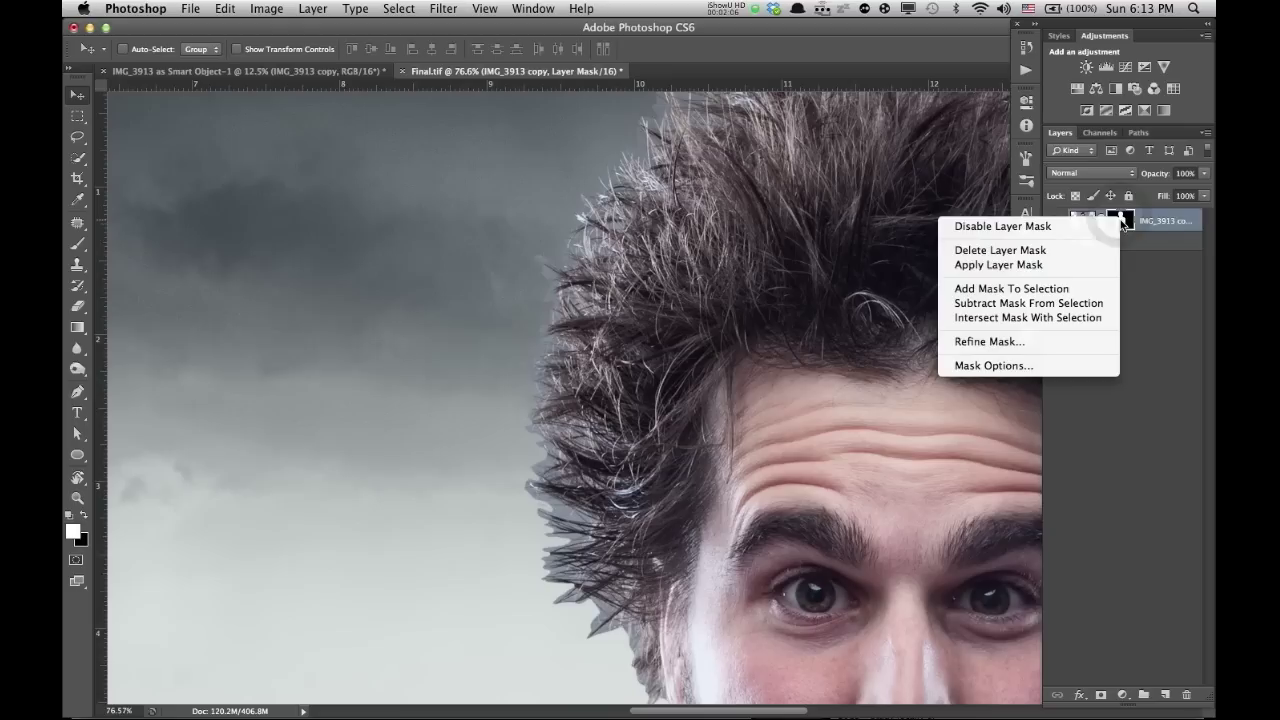
left_click(1005, 342)
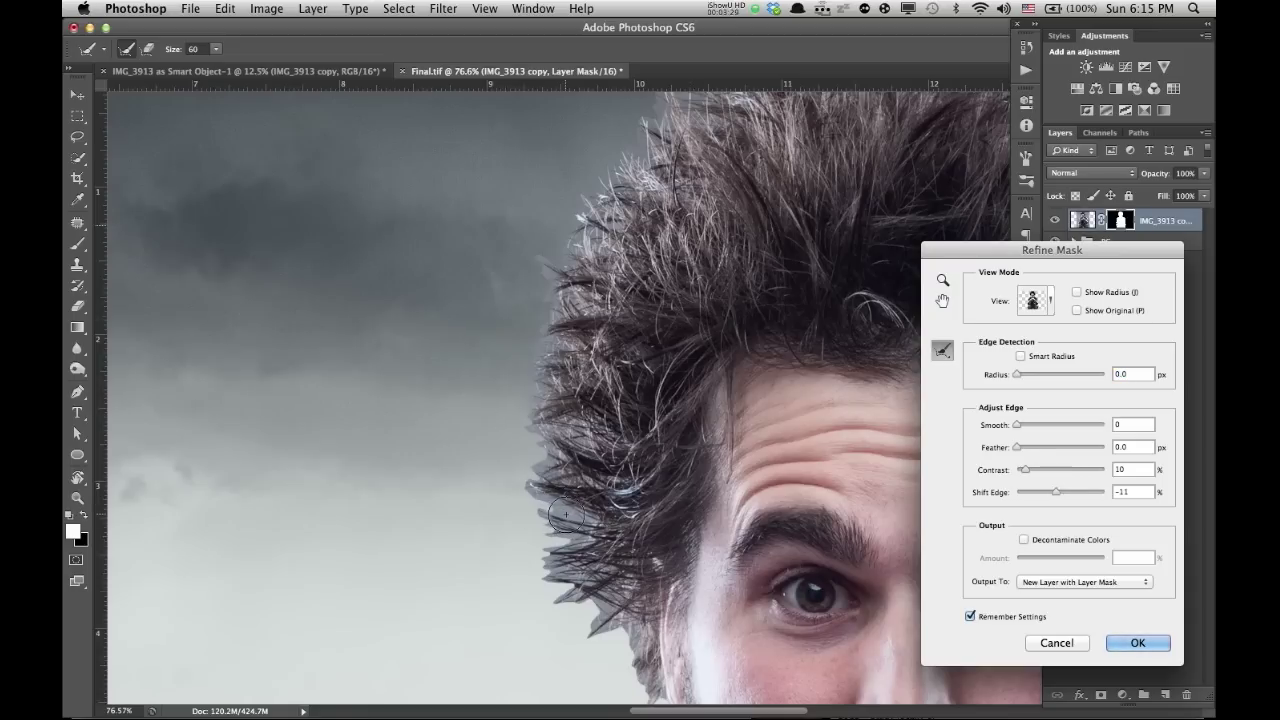
mouse_move(566, 512)
left_mouse_down()
mouse_move(529, 499)
mouse_move(558, 533)
mouse_move(554, 551)
mouse_move(527, 542)
mouse_move(545, 547)
mouse_move(596, 628)
mouse_move(626, 633)
mouse_move(641, 672)
mouse_move(550, 515)
mouse_move(536, 458)
mouse_move(527, 398)
mouse_move(560, 395)
mouse_move(569, 315)
mouse_move(524, 335)
mouse_move(536, 352)
mouse_move(595, 182)
mouse_move(639, 171)
left_mouse_up()
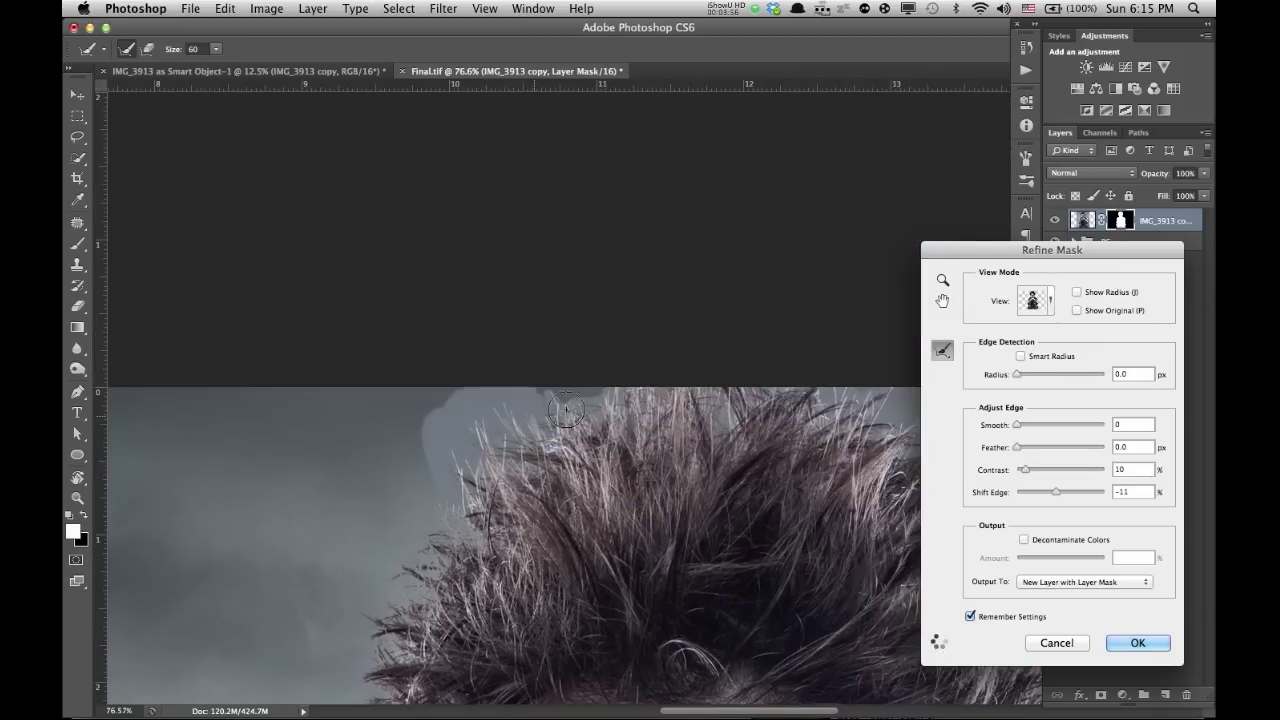
mouse_move(819, 558)
left_mouse_down()
mouse_move(509, 302)
mouse_move(630, 540)
mouse_move(731, 660)
left_mouse_up()
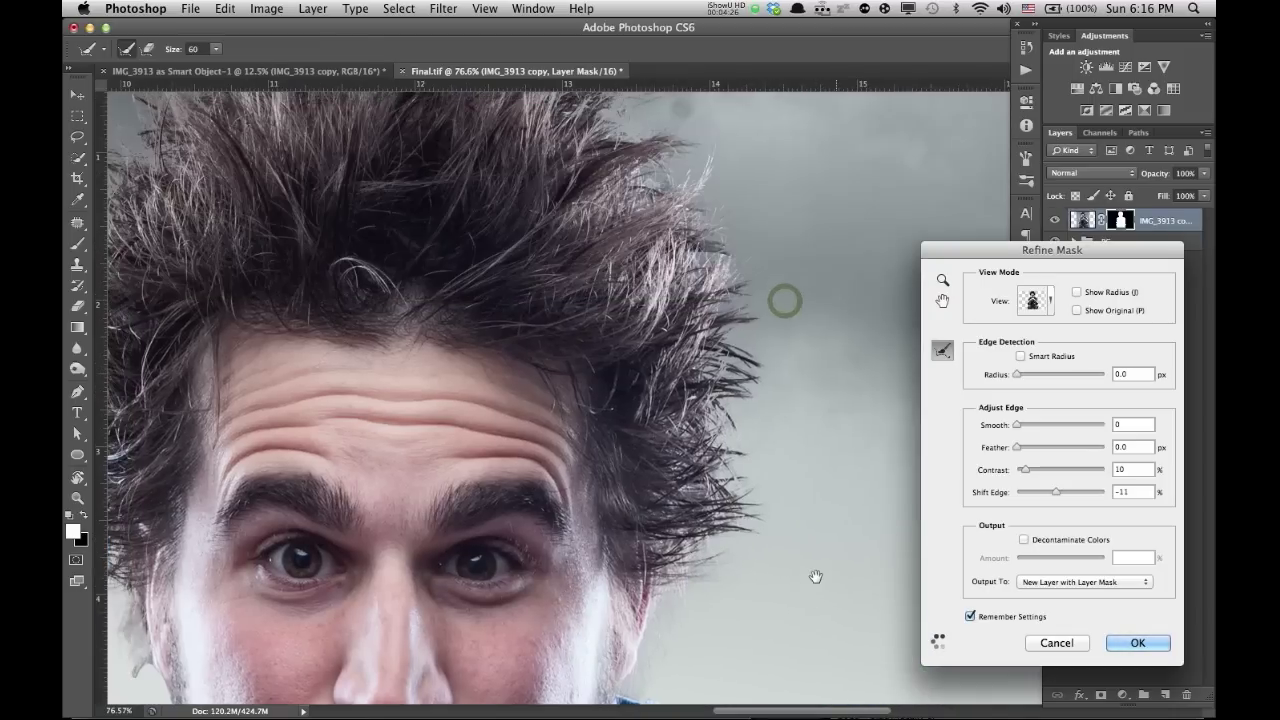
left_click_drag(816, 577, 857, 685)
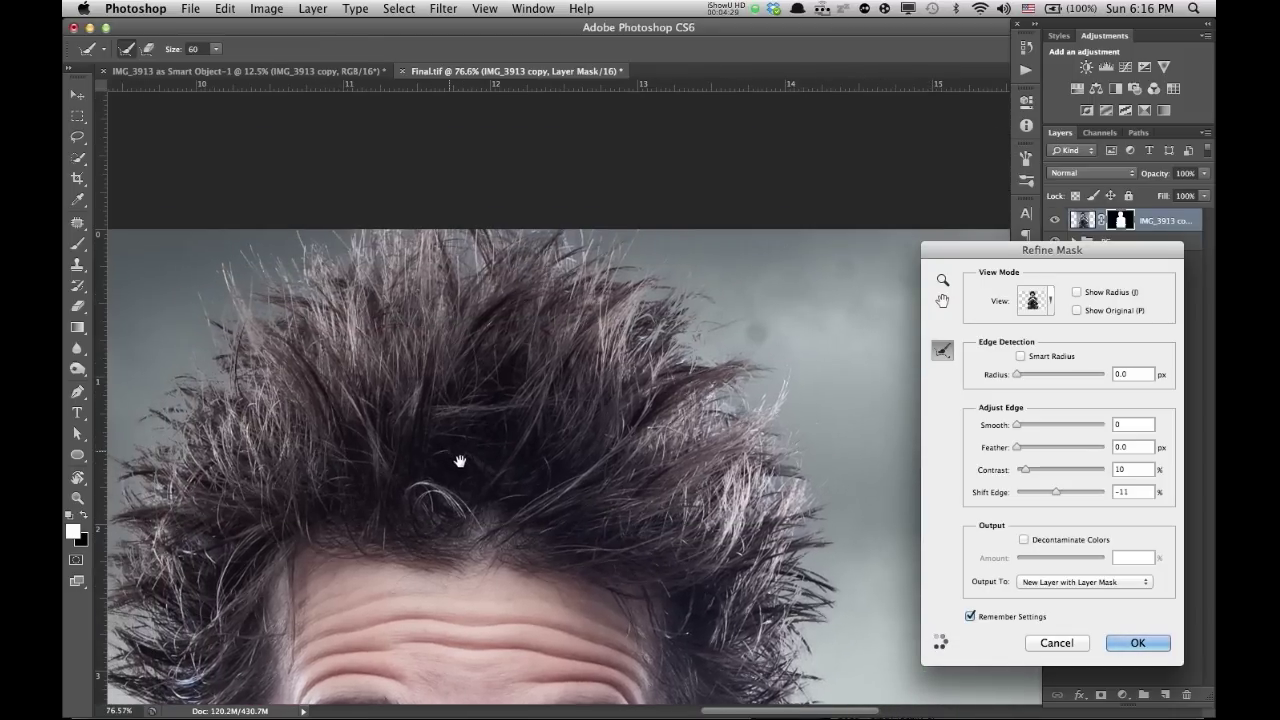
left_click_drag(609, 360, 625, 344)
Touch up the refined hair edge on both sides of the head with further refinement strokes.
scroll(625, 344, "down", 5)
scroll(625, 344, "left", 10)
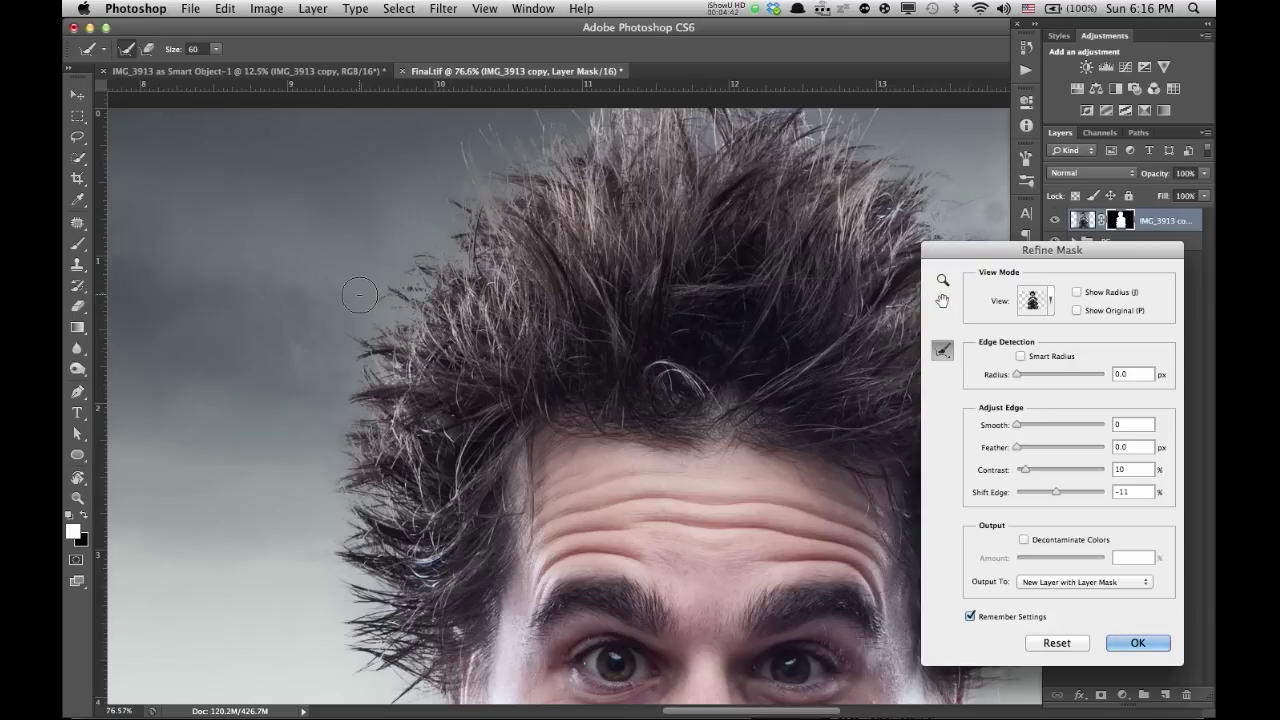
mouse_move(411, 482)
left_mouse_down()
mouse_move(389, 435)
mouse_move(422, 421)
mouse_move(412, 379)
mouse_move(427, 371)
mouse_move(424, 352)
mouse_move(483, 272)
mouse_move(454, 285)
mouse_move(449, 307)
mouse_move(491, 286)
mouse_move(500, 223)
mouse_move(505, 251)
mouse_move(540, 215)
left_mouse_up()
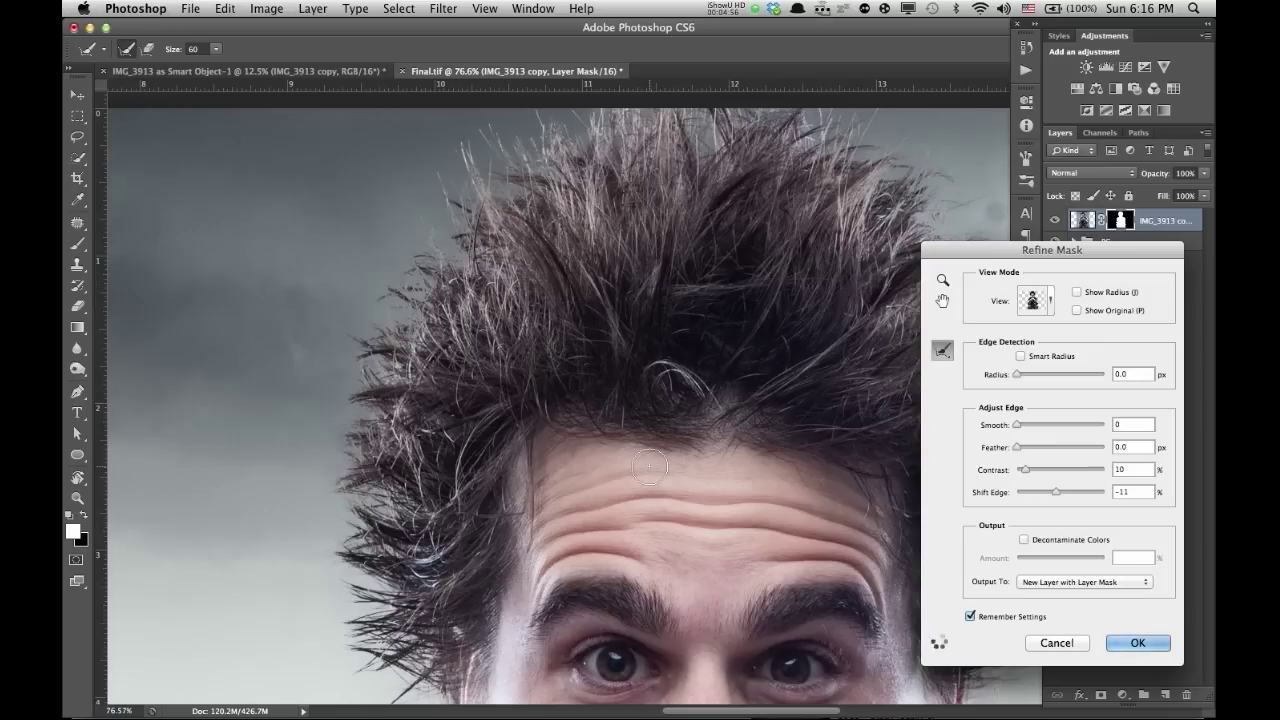
left_click_drag(755, 385, 508, 555)
left_click_drag(635, 392, 762, 655)
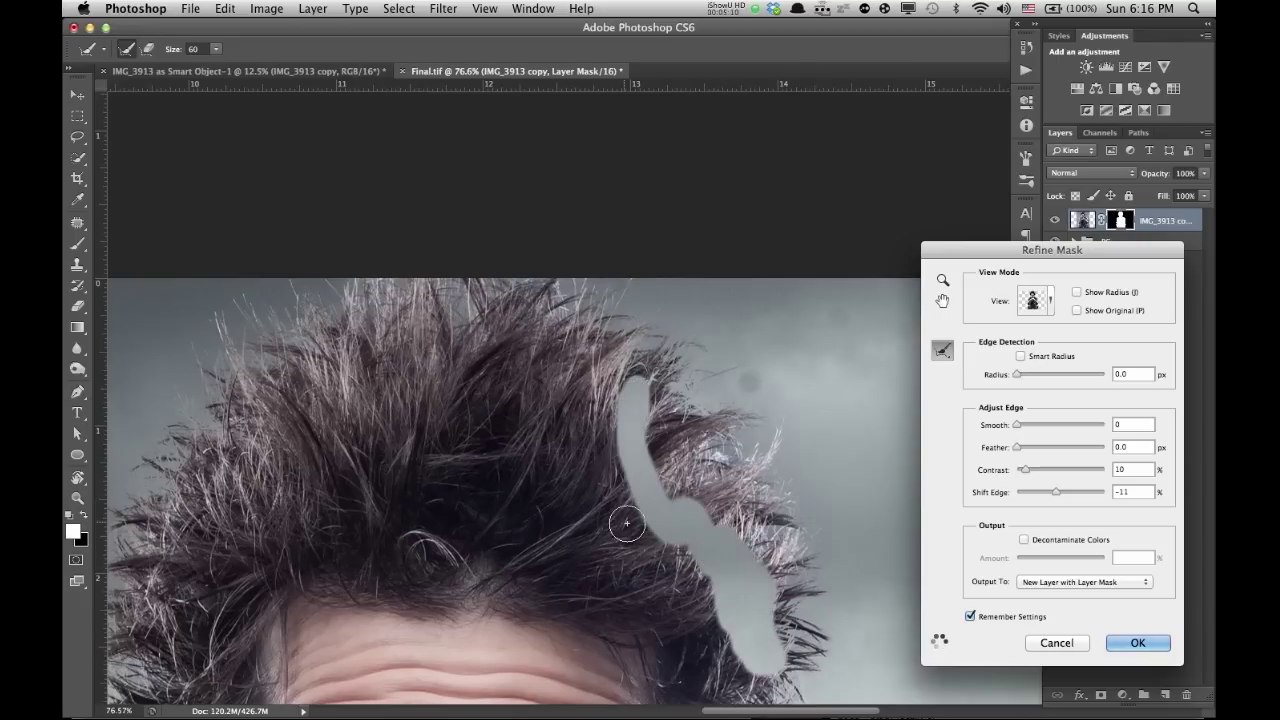
scroll(540, 563, "down", 10)
scroll(540, 563, "right", 3)
left_click_drag(760, 385, 700, 560)
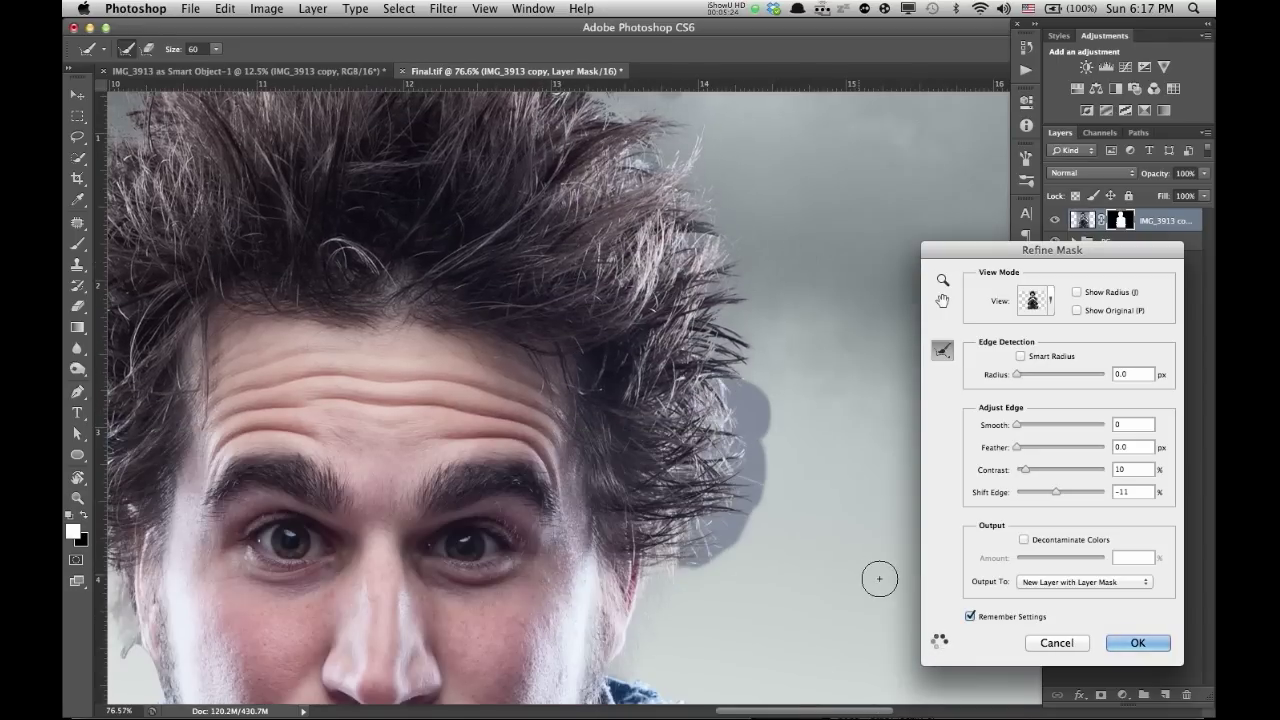
scroll(800, 386, "up", 5)
scroll(800, 386, "left", 2)
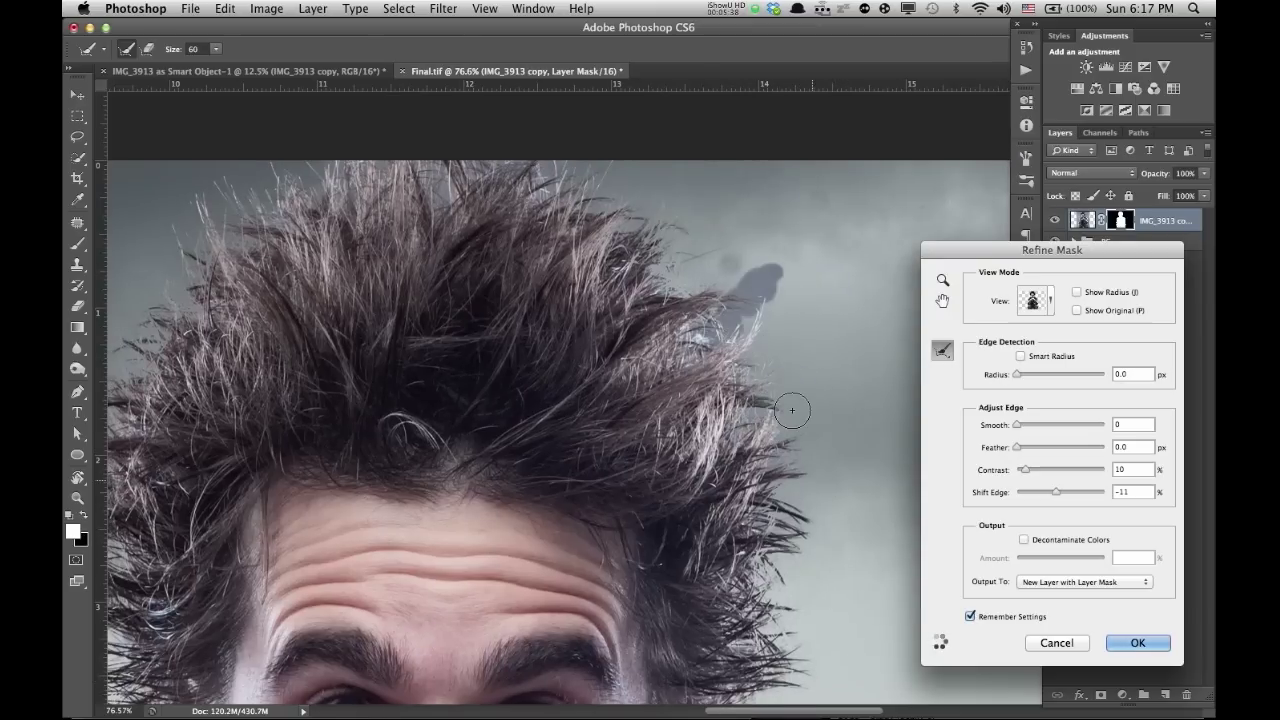
mouse_move(646, 268)
left_mouse_down()
mouse_move(694, 288)
mouse_move(712, 474)
left_mouse_up()
key("super+0")
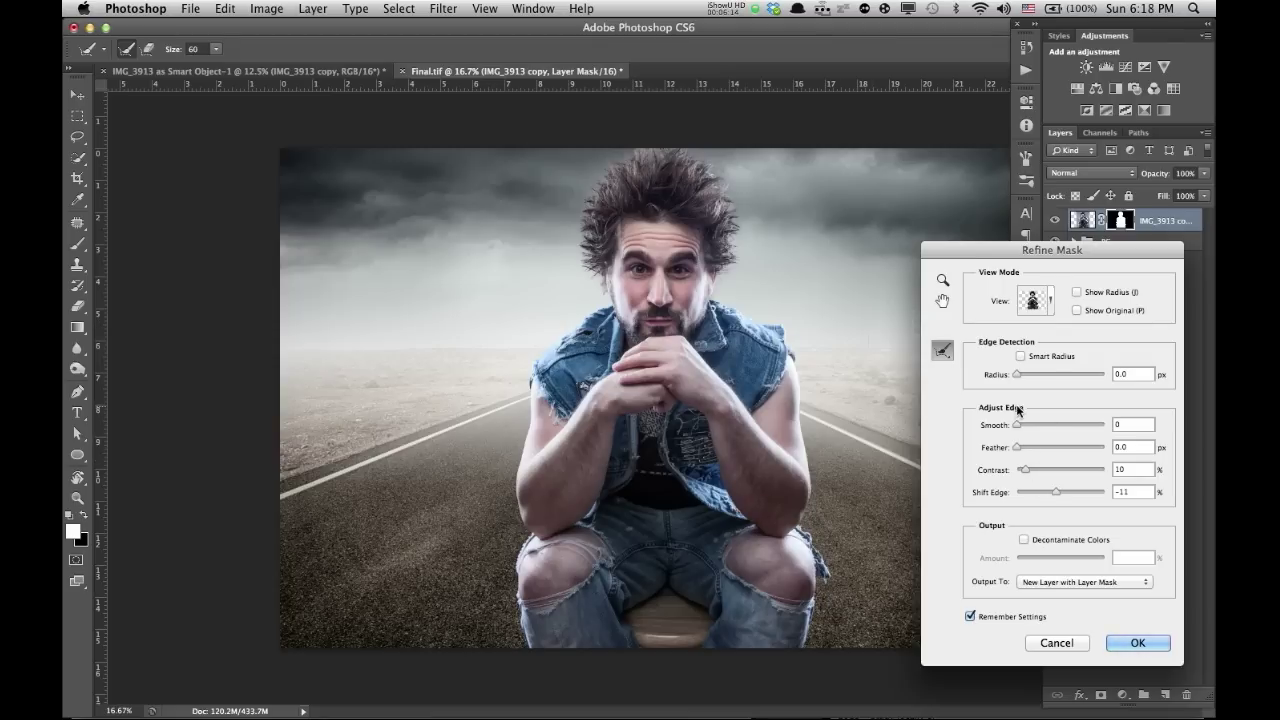
Test different contrast amounts on the hair edge and set the mask's Contrast to 14%.
scroll(588, 182, "up", 8)
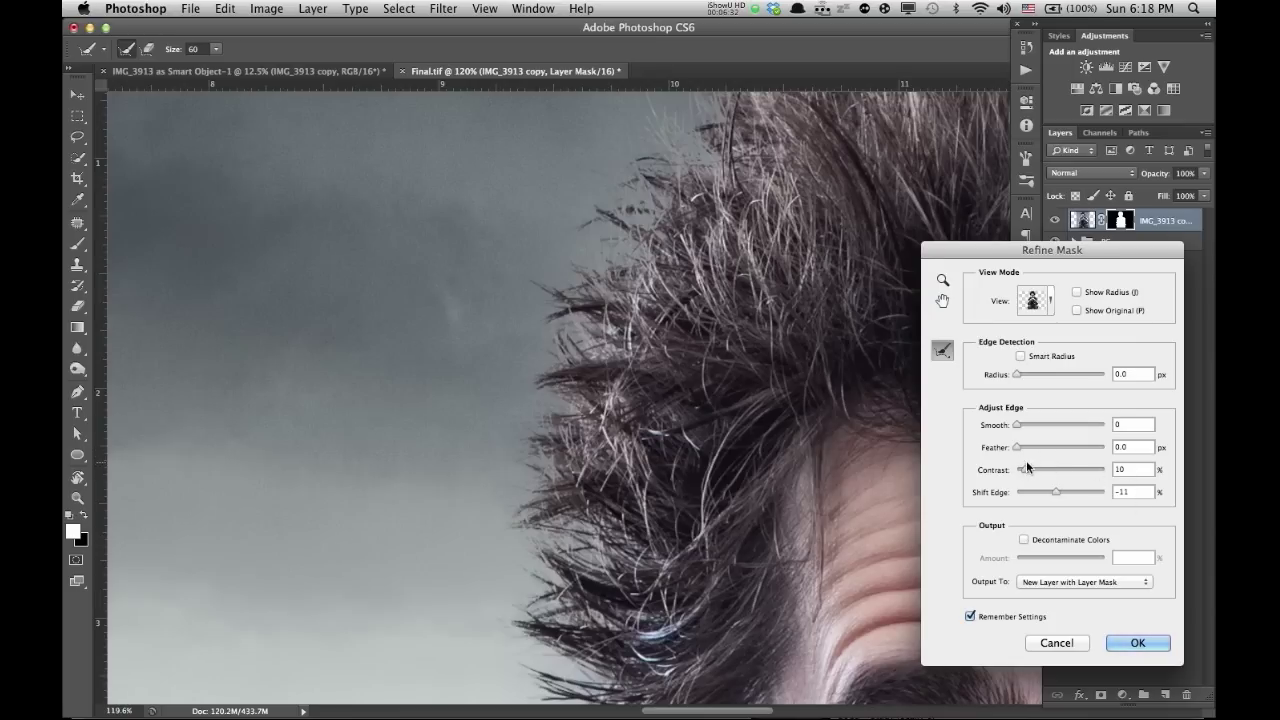
left_click_drag(1025, 474, 1016, 472)
left_click_drag(1021, 474, 1086, 476)
left_click(1032, 470)
left_click_drag(1031, 473, 1032, 474)
left_click(1029, 470)
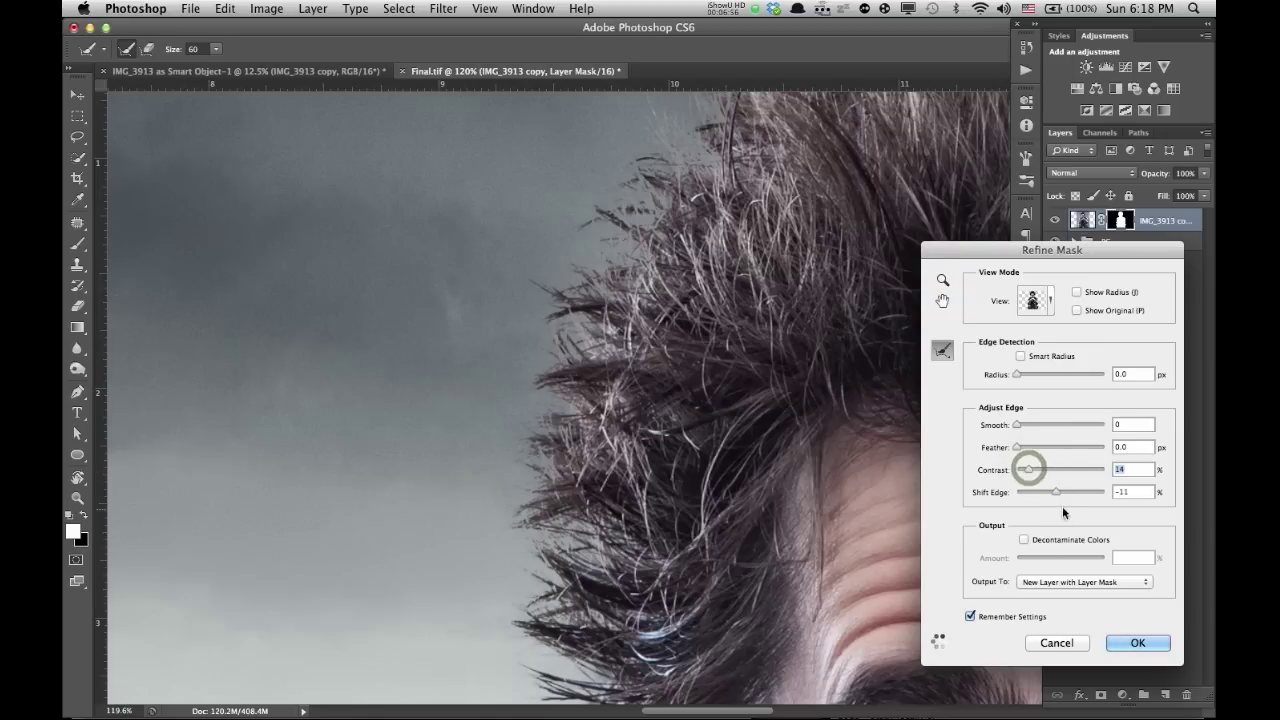
Try Shift Edge at -20% to contract the mask, and set it to +13%.
left_click_drag(1056, 492, 1052, 493)
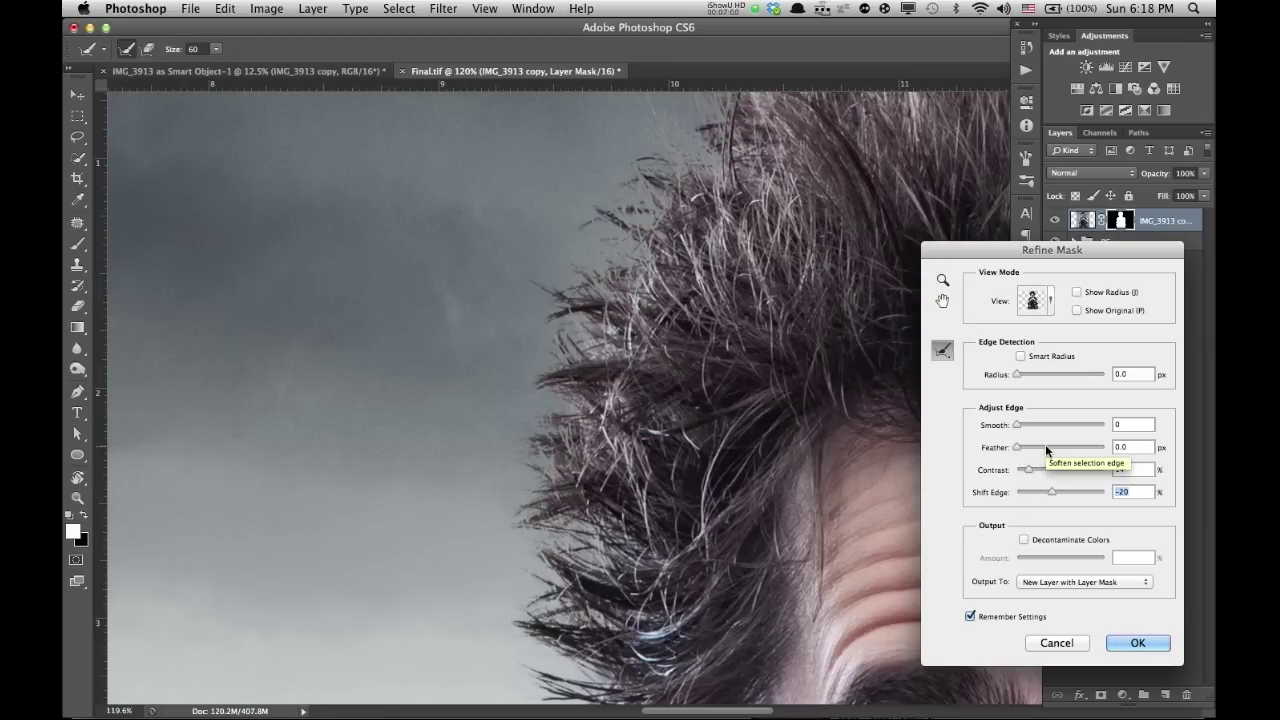
left_click_drag(1056, 490, 1070, 492)
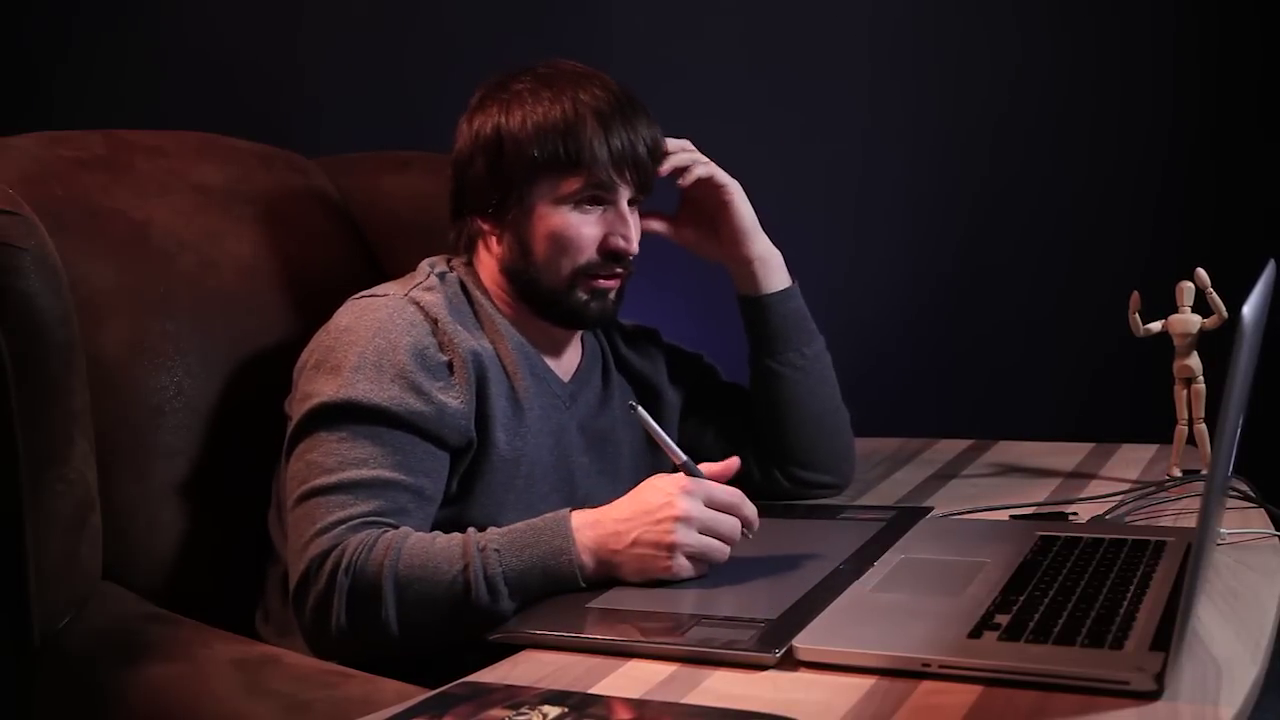
left_click(1065, 491)
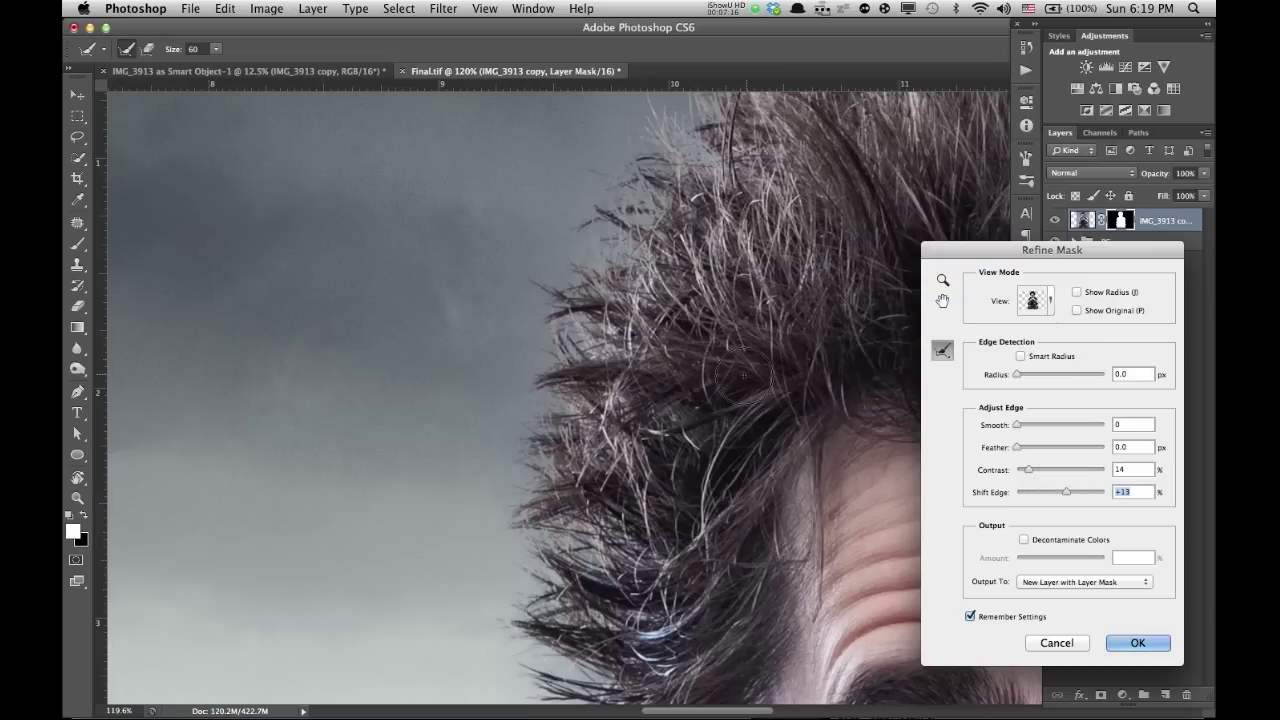
Set the Contrast to 16%, fine-tune Shift Edge, and output the refined result to a new layer with layer mask.
left_click_drag(836, 218, 371, 528)
left_click_drag(651, 471, 298, 450)
left_click_drag(547, 464, 483, 294)
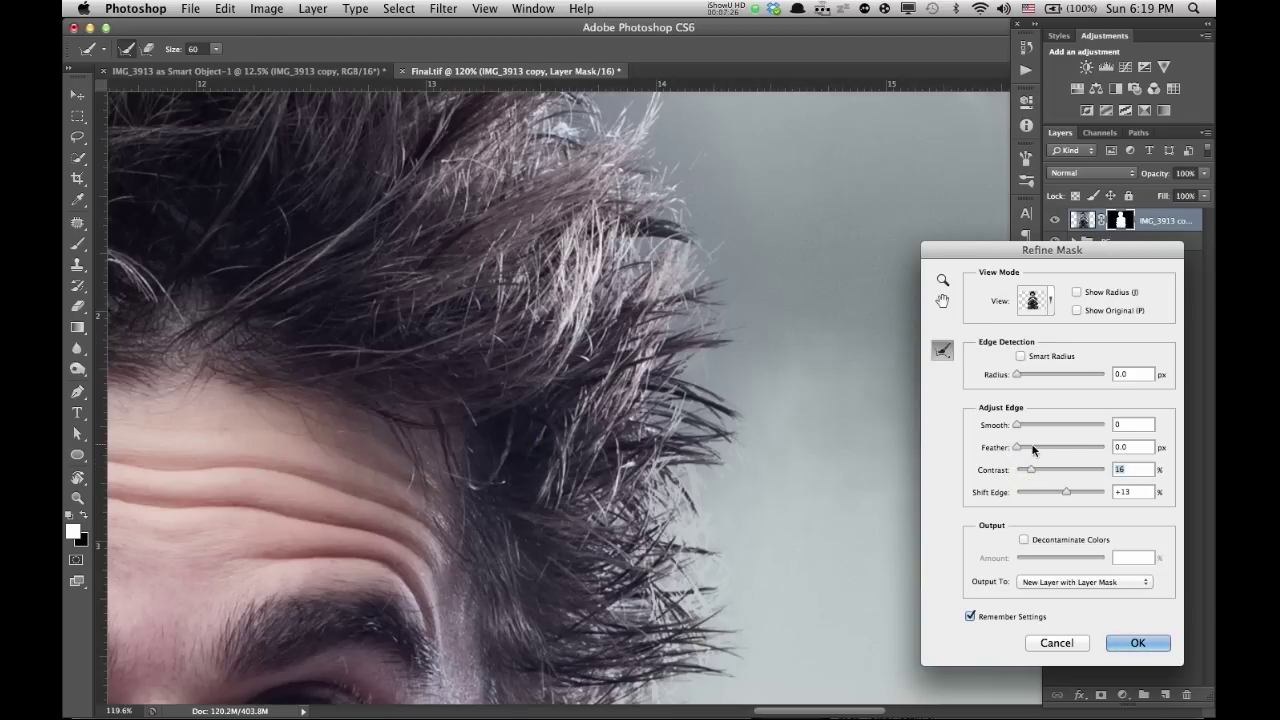
left_click_drag(1064, 494, 1062, 494)
left_click(1138, 643)
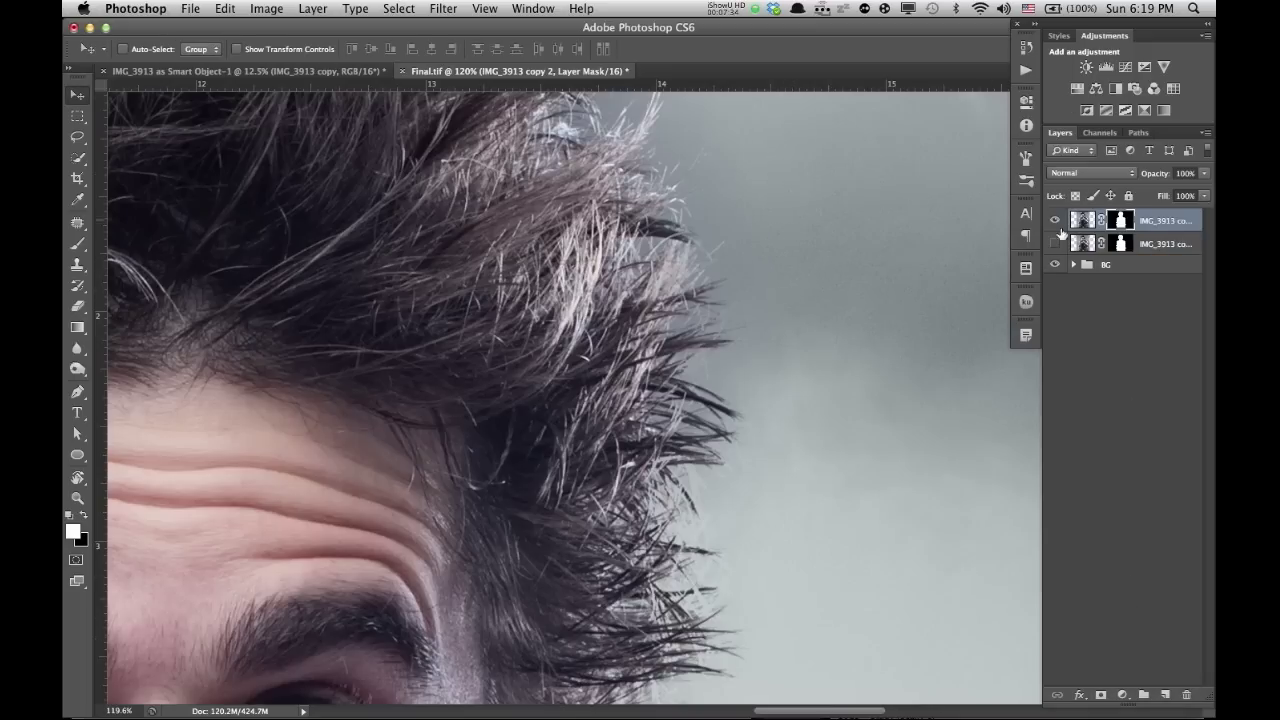
Paint white on the new layer's mask along the hair's left edge with a small soft brush based on the 13 px tip to restore a loose strand.
key("super+minus")
key("super+minus")
key("super+minus")
key("super+minus")
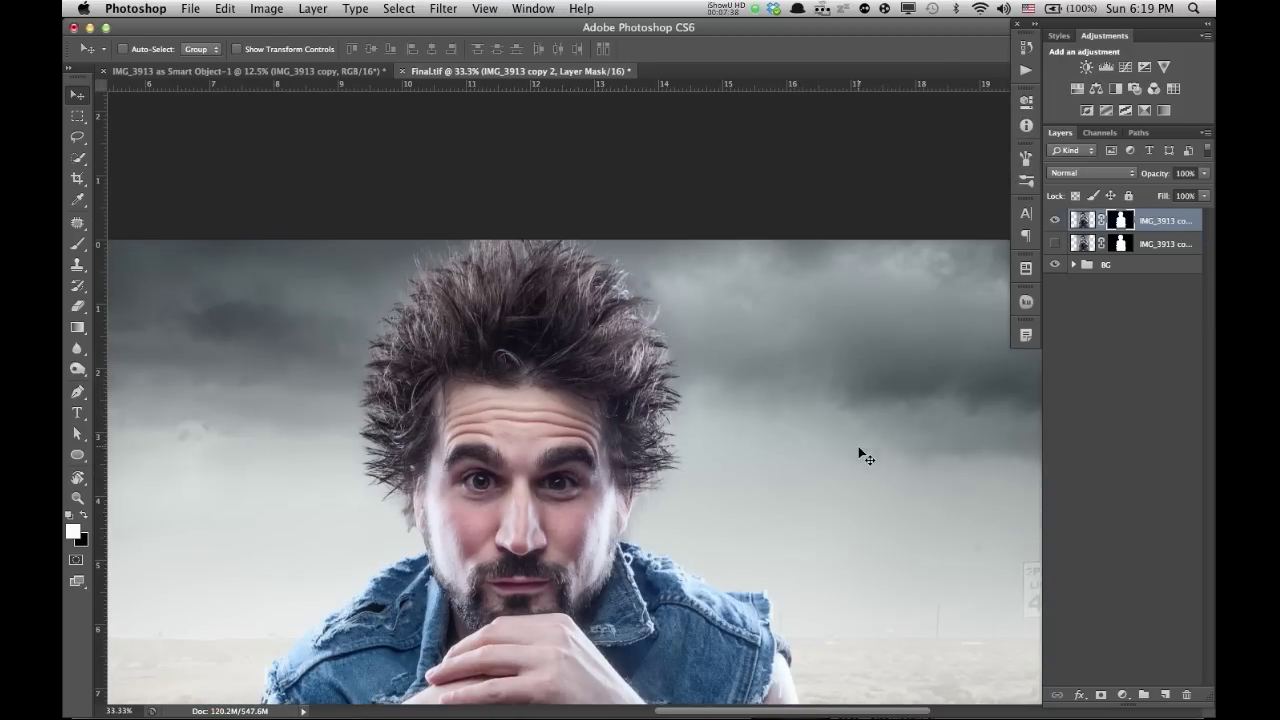
left_click_drag(373, 335, 479, 334)
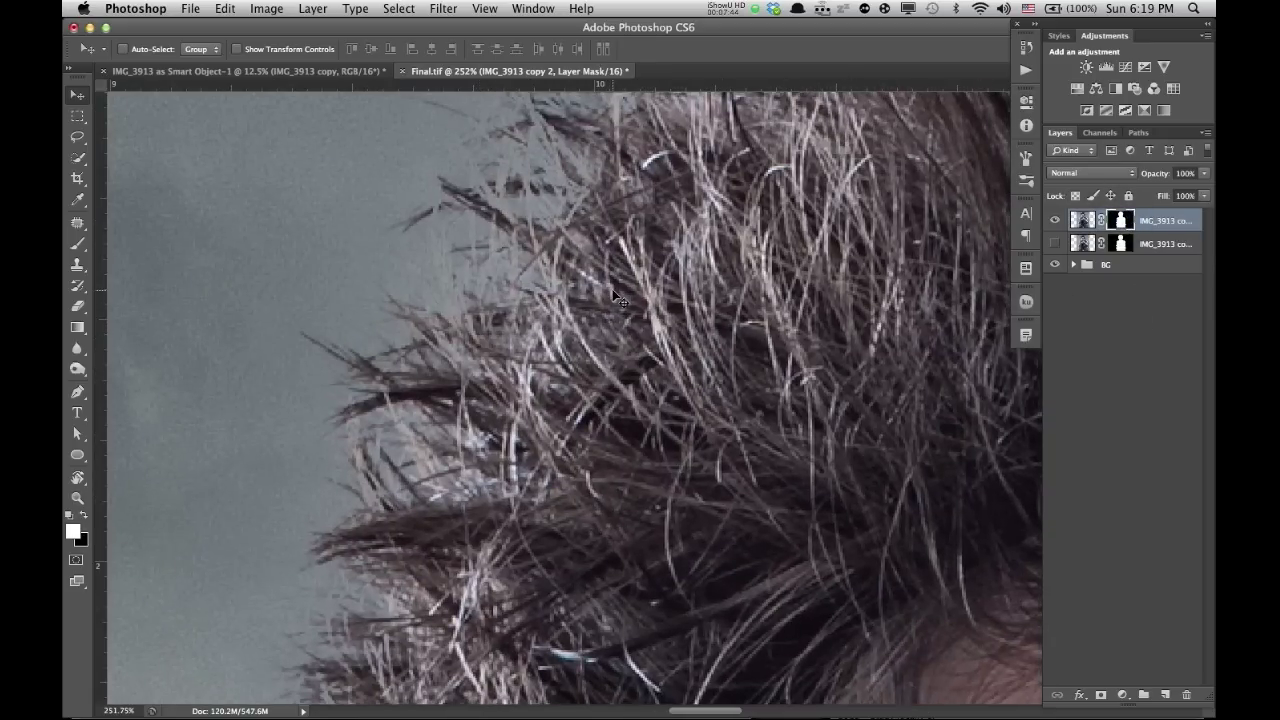
left_click(77, 252)
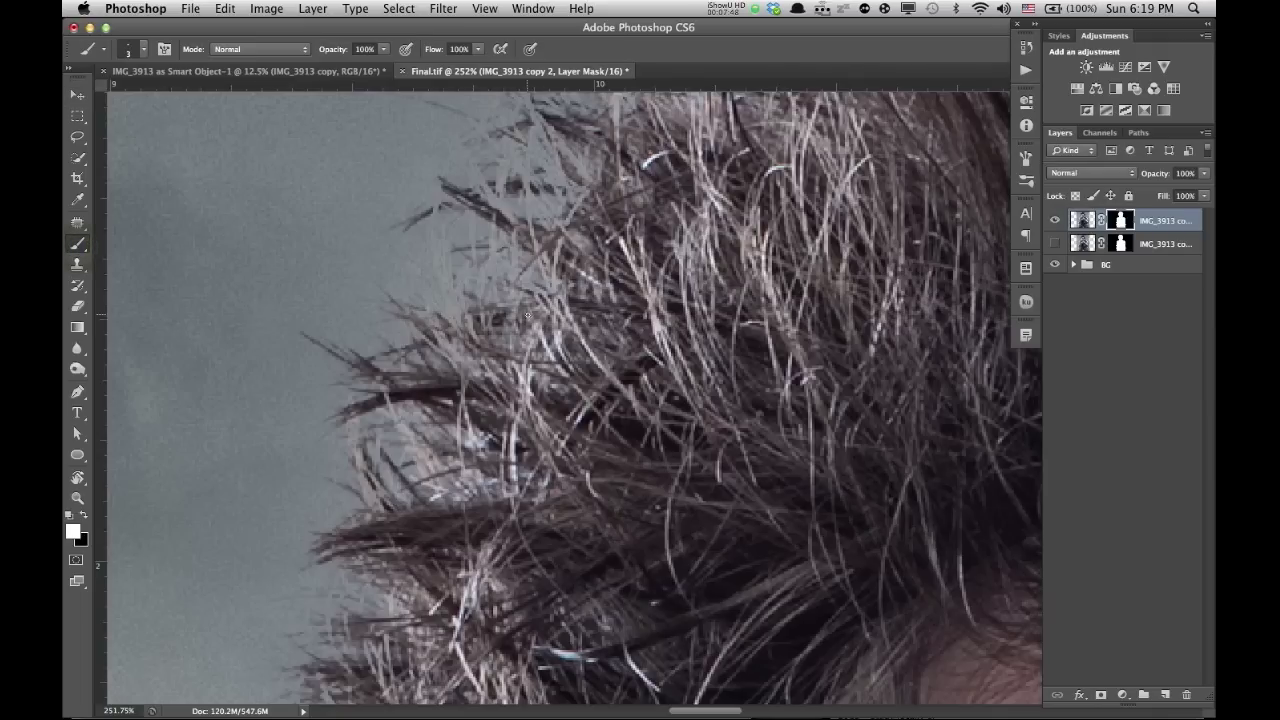
right_click(527, 316)
left_click(724, 466)
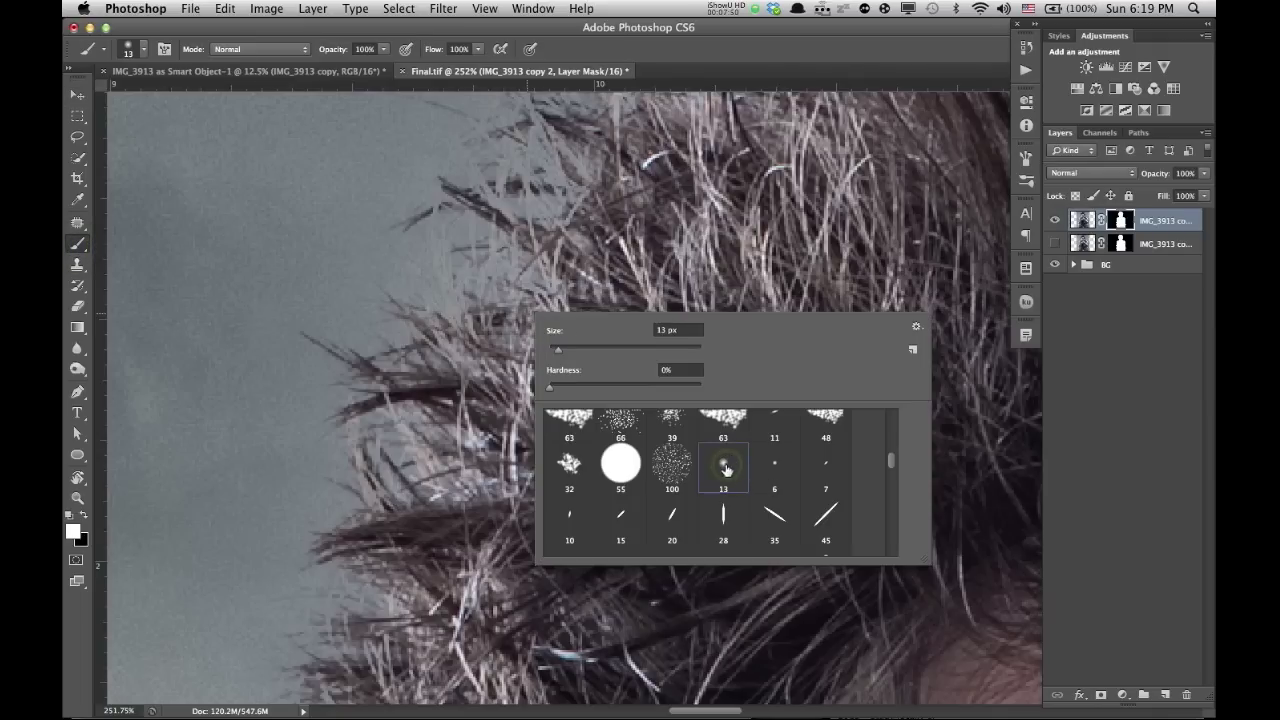
double_click(727, 470)
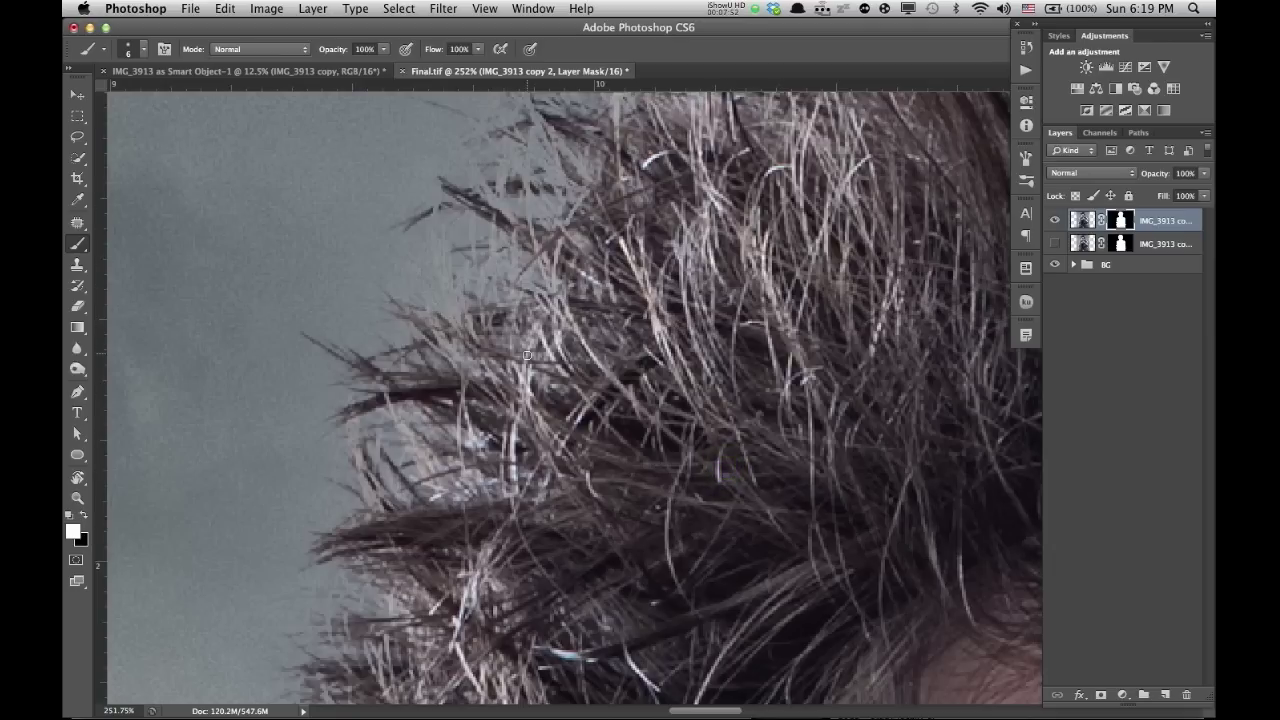
key("bracketright")
key("bracketright")
key("bracketright")
key("bracketright")
key("bracketright")
left_click_drag(490, 388, 437, 235)
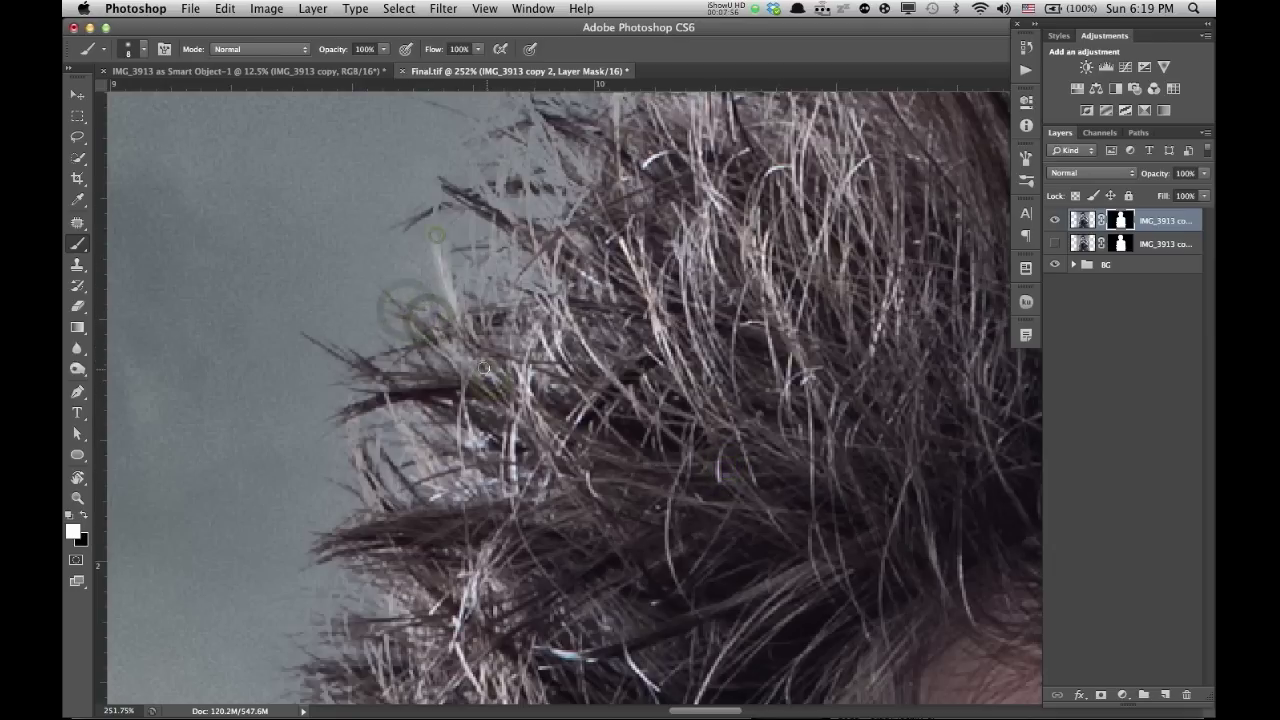
Paint white on the layer mask with a 3 px brush to restore a thin strand on the hair's left edge.
key("bracketleft")
key("bracketleft")
key("bracketleft")
key("bracketleft")
key("bracketleft")
left_click_drag(358, 425, 383, 530)
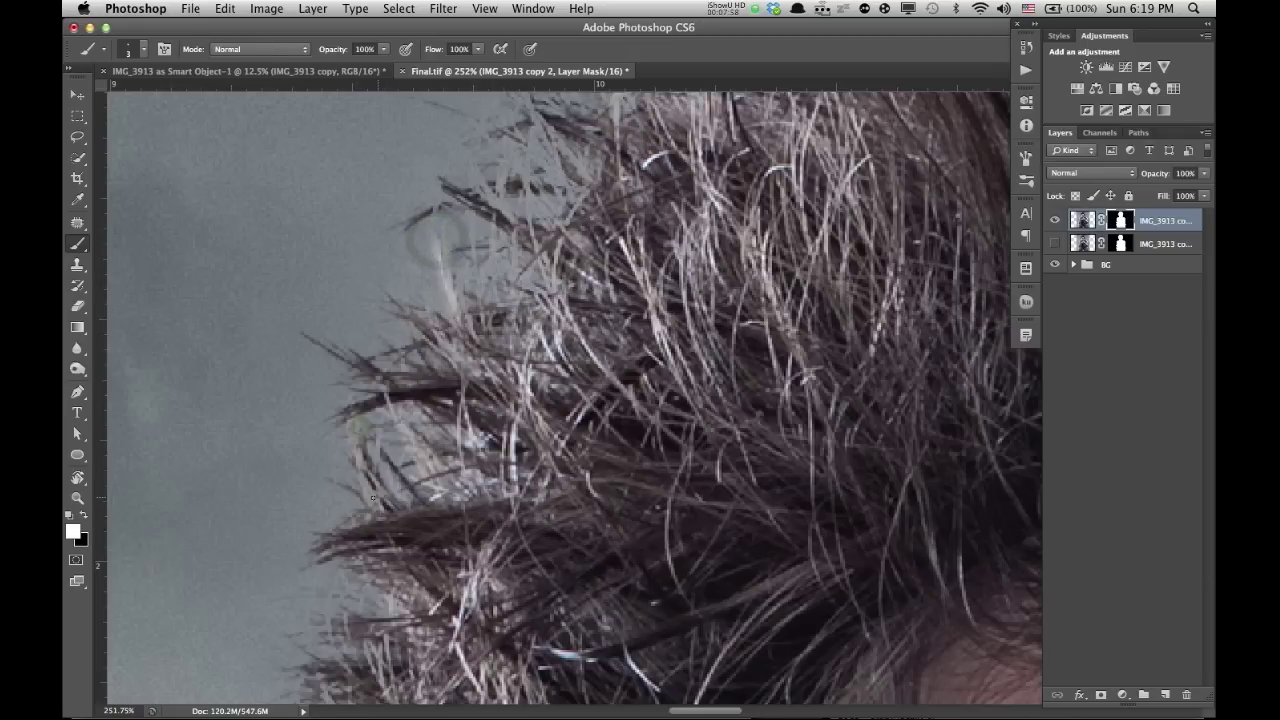
Restore further strands lower on the hair's left edge by painting white on the mask with a 4 px brush.
key("bracketright")
key("bracketright")
key("bracketright")
key("bracketright")
key("bracketleft")
key("bracketleft")
key("bracketleft")
mouse_move(357, 572)
left_mouse_down()
mouse_move(423, 626)
mouse_move(325, 595)
mouse_move(368, 624)
mouse_move(339, 639)
mouse_move(351, 670)
mouse_move(326, 601)
mouse_move(375, 684)
left_mouse_up()
left_click_drag(323, 620, 345, 632)
Paint white on the mask farther down the hair's left side toward the temple, and undo the last stroke over the protruding tuft.
left_click_drag(552, 454, 600, 288)
left_click_drag(490, 640, 517, 391)
mouse_move(399, 469)
left_mouse_down()
mouse_move(438, 505)
mouse_move(417, 508)
mouse_move(454, 532)
mouse_move(420, 463)
mouse_move(488, 536)
left_mouse_up()
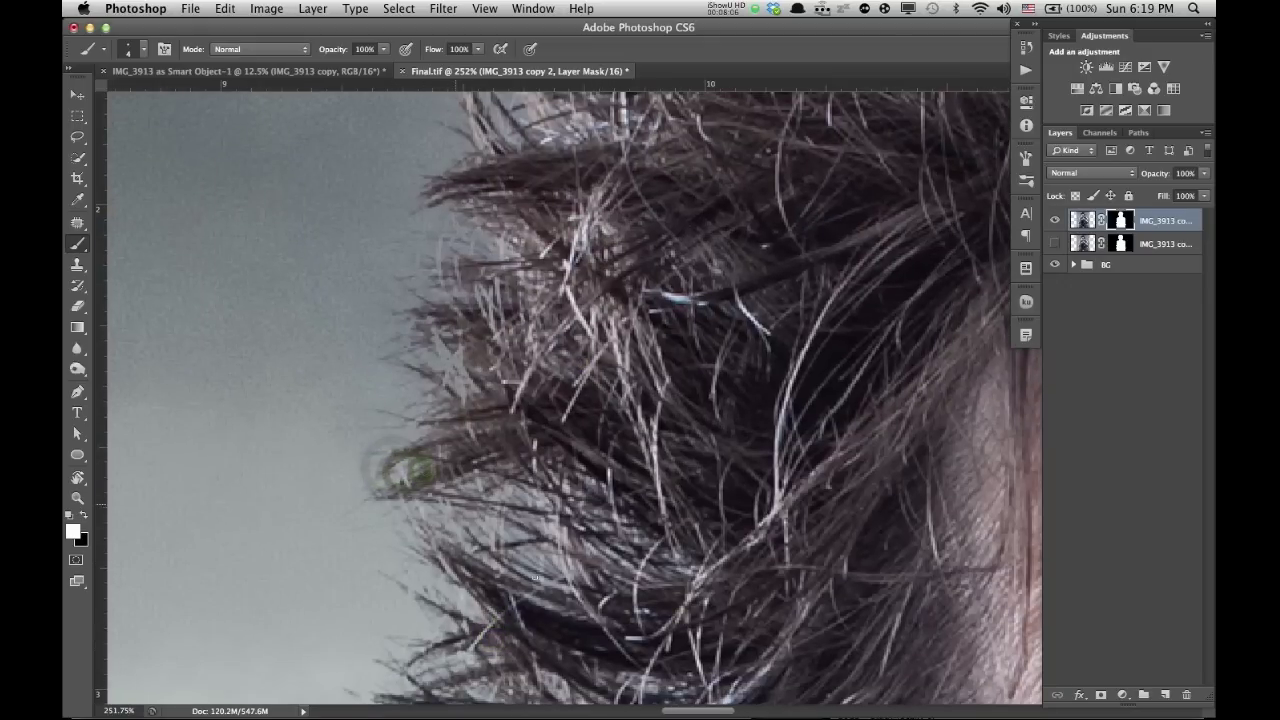
mouse_move(445, 468)
left_mouse_down()
mouse_move(468, 484)
mouse_move(474, 513)
left_mouse_up()
mouse_move(488, 592)
left_mouse_down()
mouse_move(516, 248)
mouse_move(531, 488)
mouse_move(507, 510)
left_mouse_up()
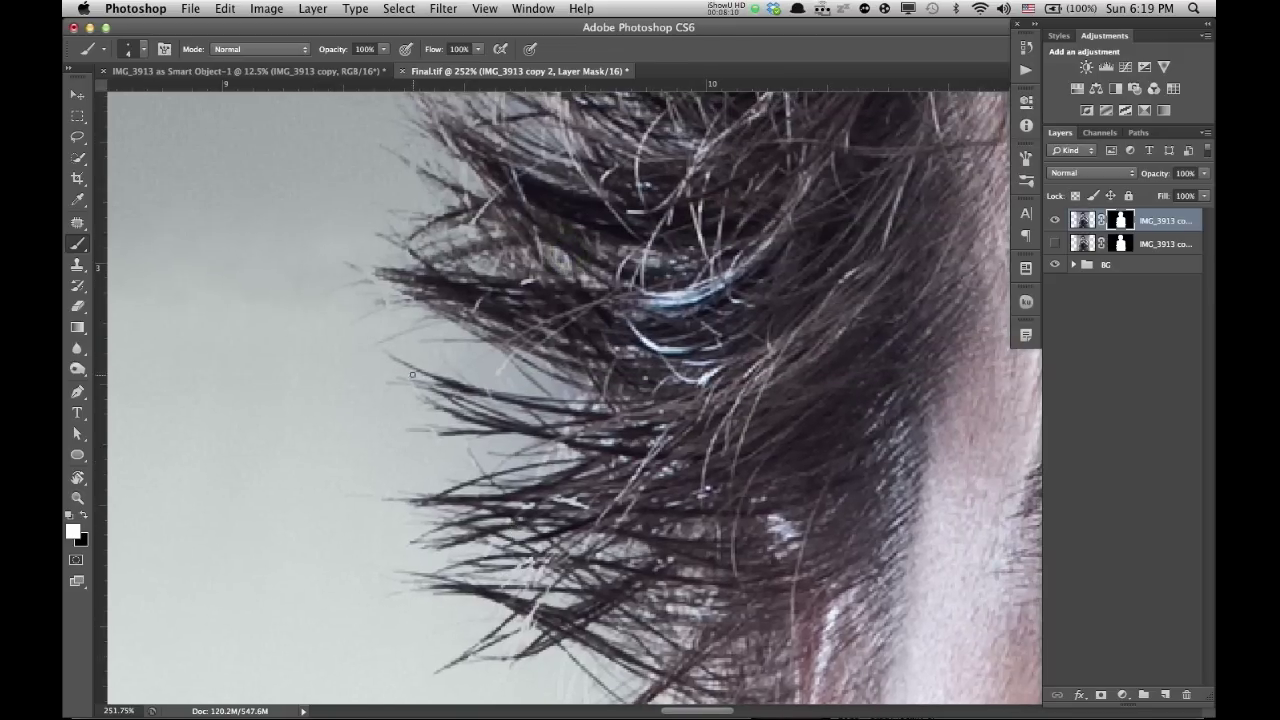
mouse_move(352, 265)
left_mouse_down()
mouse_move(376, 271)
mouse_move(382, 300)
left_mouse_up()
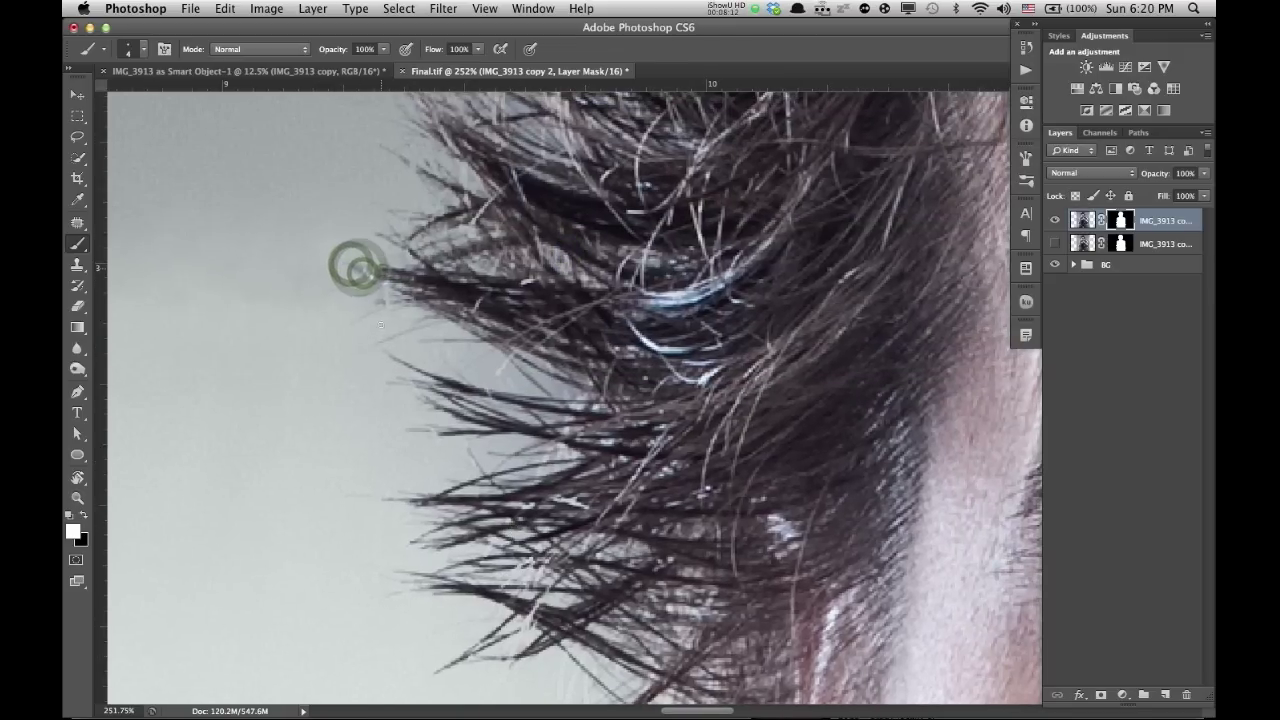
key("super+z")
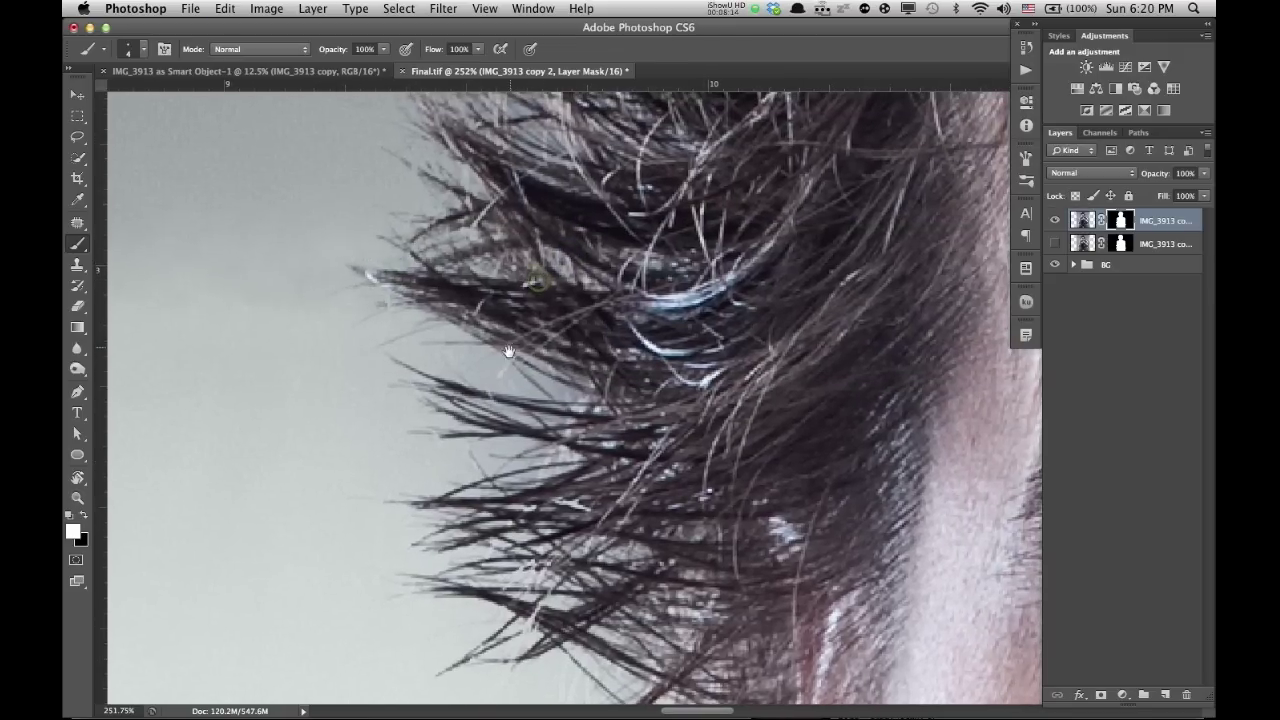
Paint back fine strands on the mask around the hair's upper-left edge with a 4 to 5 px white brush.
left_click_drag(761, 291, 397, 620)
key("super+minus")
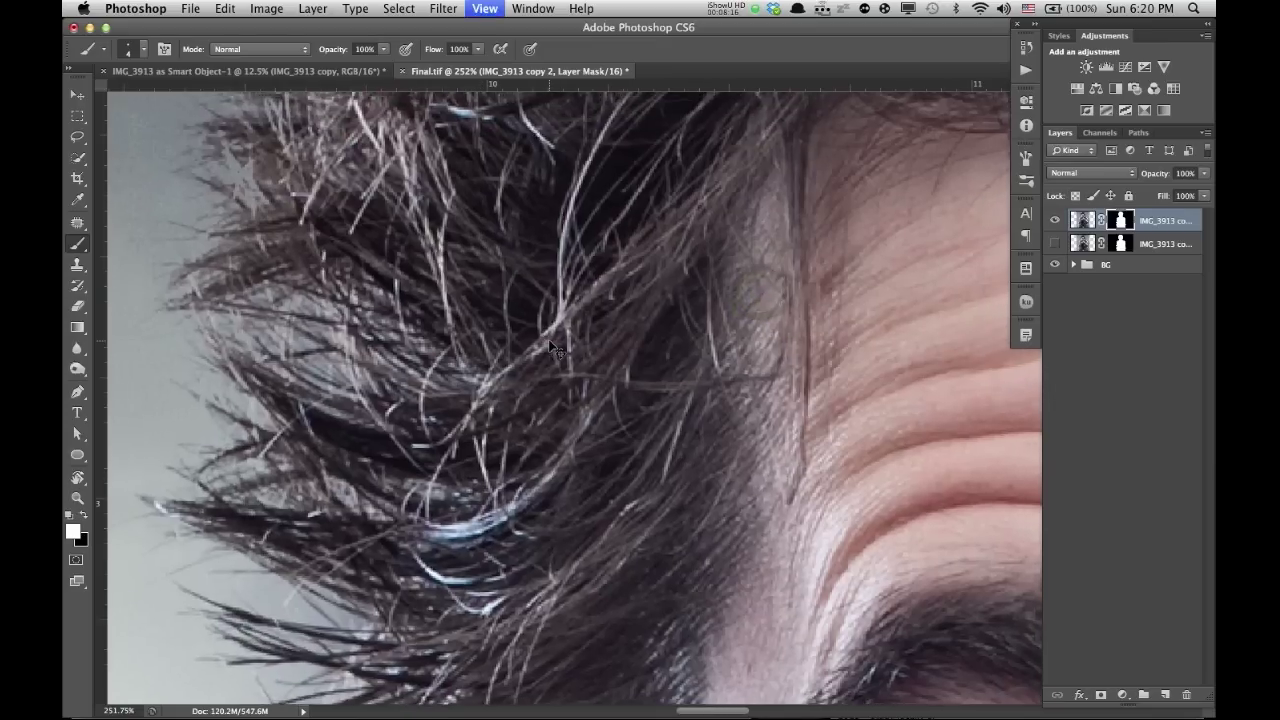
left_click_drag(604, 307, 580, 580)
scroll(580, 580, "up", 10)
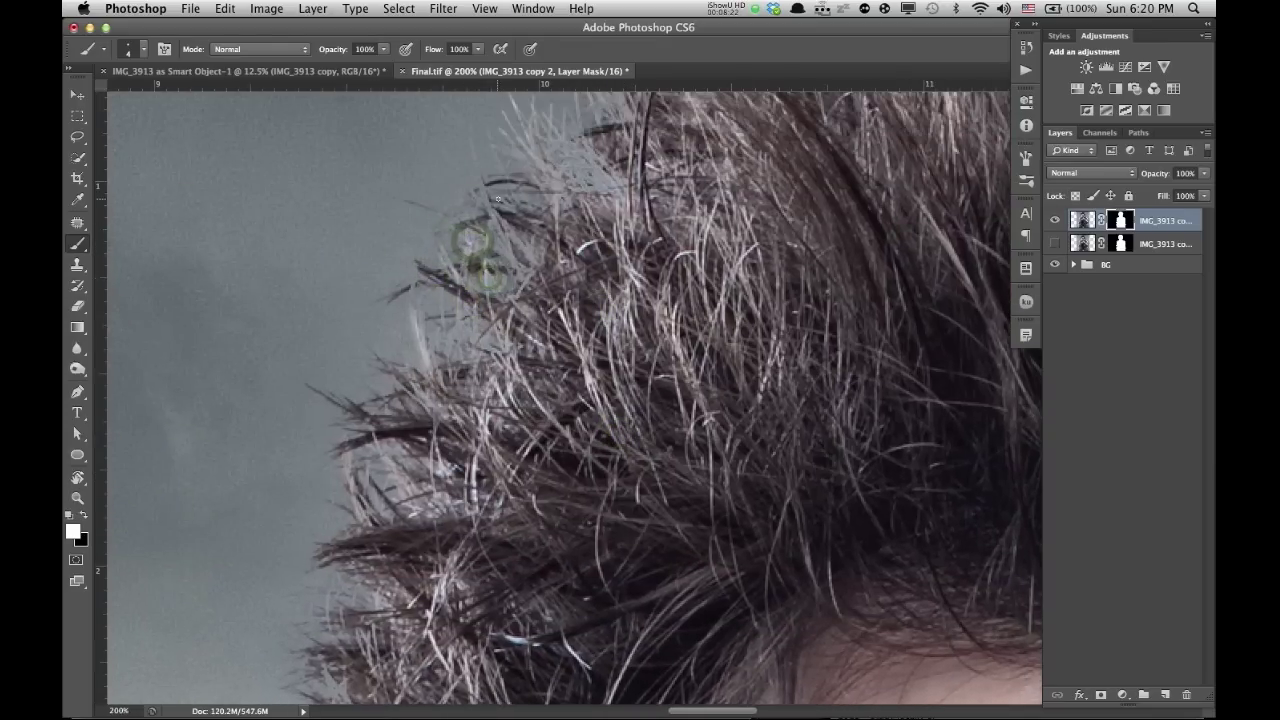
left_click_drag(503, 145, 522, 156)
left_click_drag(508, 130, 533, 162)
mouse_move(736, 404)
left_mouse_down()
mouse_move(612, 611)
mouse_move(460, 630)
left_mouse_up()
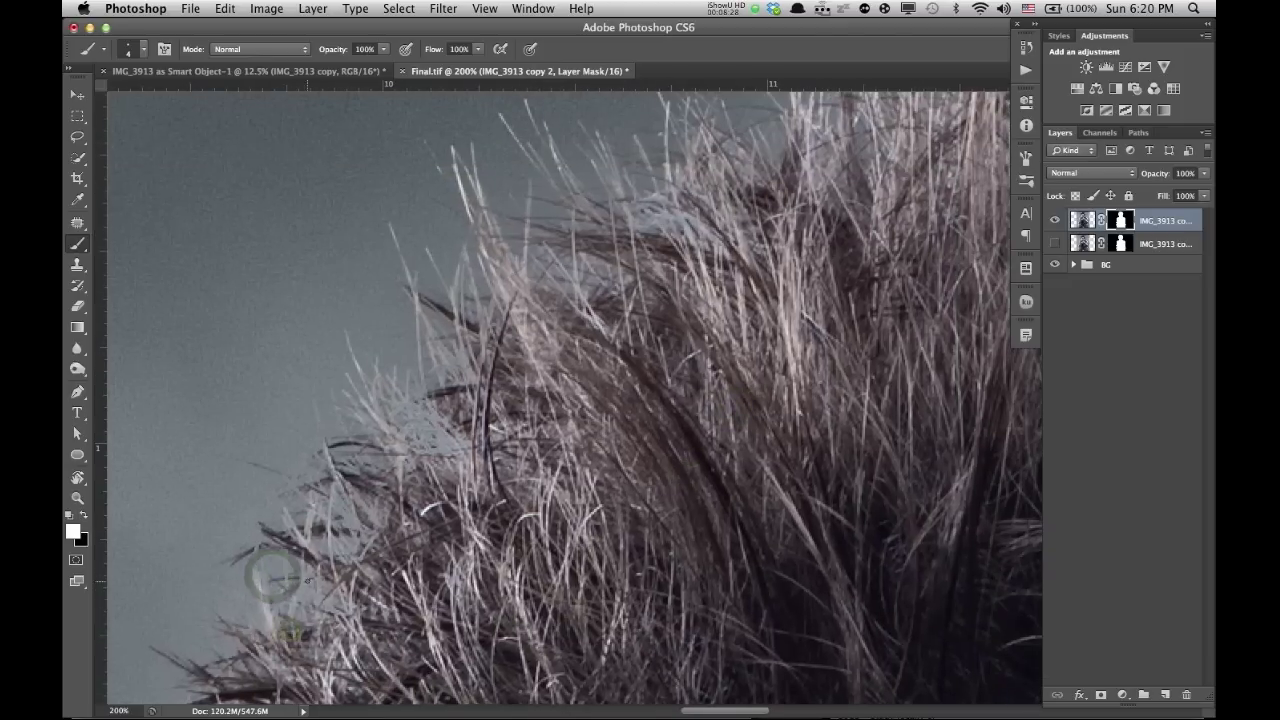
mouse_move(332, 463)
left_mouse_down()
mouse_move(382, 478)
mouse_move(371, 461)
mouse_move(424, 479)
left_mouse_up()
mouse_move(377, 420)
left_mouse_down()
mouse_move(406, 479)
mouse_move(404, 442)
mouse_move(436, 416)
mouse_move(481, 479)
mouse_move(417, 410)
mouse_move(468, 484)
mouse_move(409, 418)
mouse_move(442, 462)
mouse_move(416, 375)
mouse_move(434, 436)
mouse_move(458, 455)
mouse_move(399, 418)
left_mouse_up()
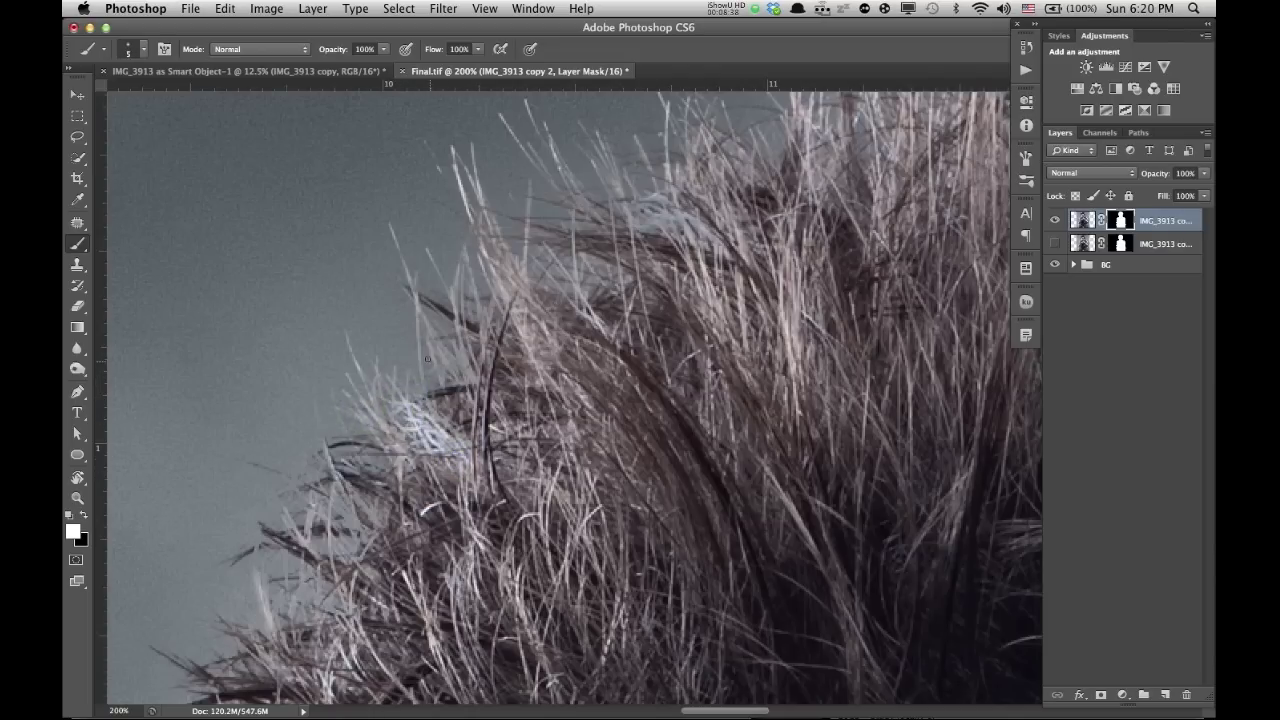
Fill in the hair near the crown by painting white on the mask, enlarging the brush to 8 px.
left_click_drag(619, 244, 712, 262)
mouse_move(571, 183)
left_mouse_down()
mouse_move(655, 232)
mouse_move(696, 224)
mouse_move(686, 220)
left_mouse_up()
left_click_drag(596, 363, 578, 454)
left_click_drag(750, 235, 567, 377)
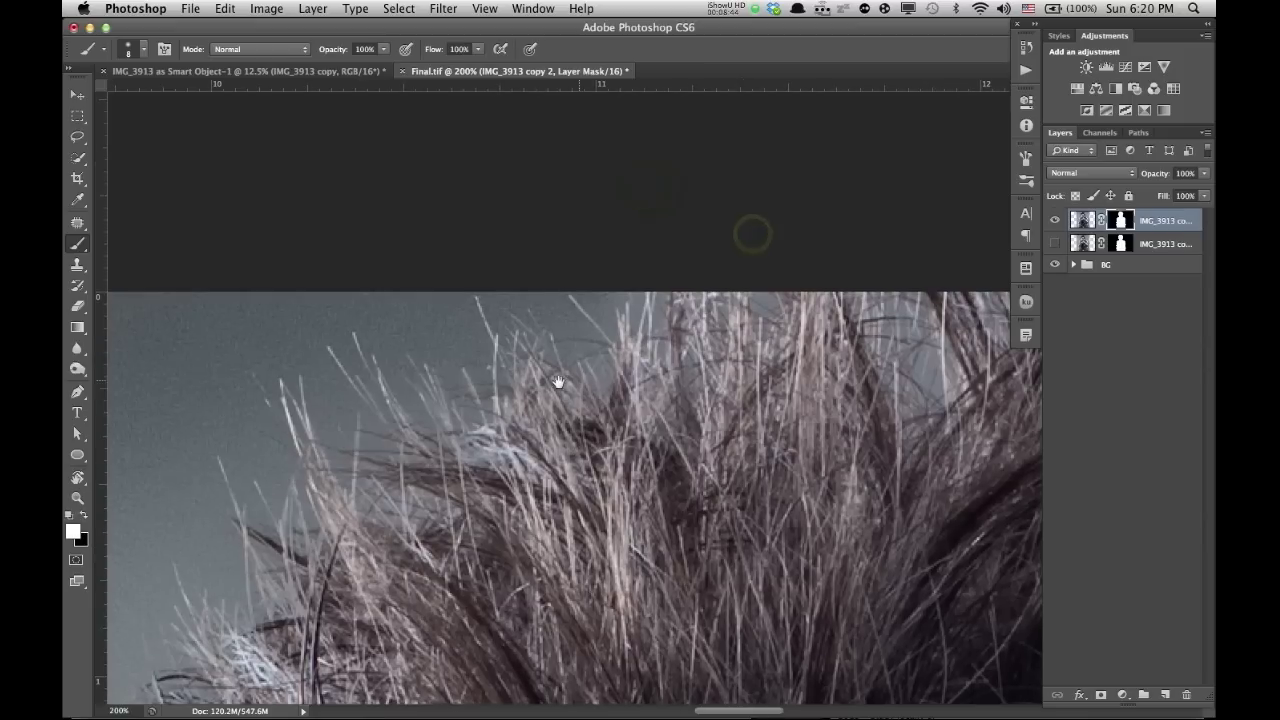
mouse_move(540, 427)
left_mouse_down()
mouse_move(602, 485)
mouse_move(599, 439)
mouse_move(649, 483)
mouse_move(634, 417)
mouse_move(642, 374)
mouse_move(630, 490)
left_mouse_up()
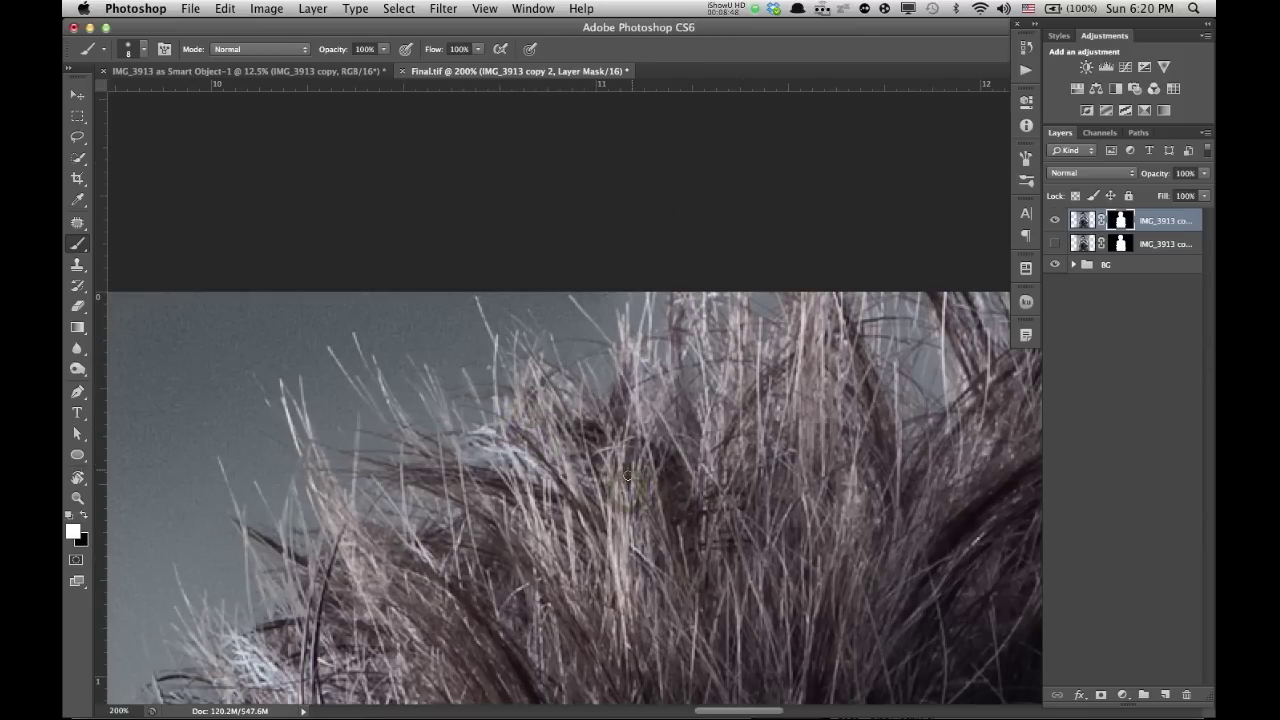
left_click(715, 503)
left_click(734, 323)
Enlarge the brush further and paint white on the mask where the hair meets the image's upper border.
key("bracketright")
key("bracketright")
key("bracketright")
key("bracketright")
key("bracketright")
key("bracketright")
left_click(804, 299)
mouse_move(808, 294)
left_mouse_down()
mouse_move(766, 457)
mouse_move(466, 486)
mouse_move(487, 454)
left_mouse_up()
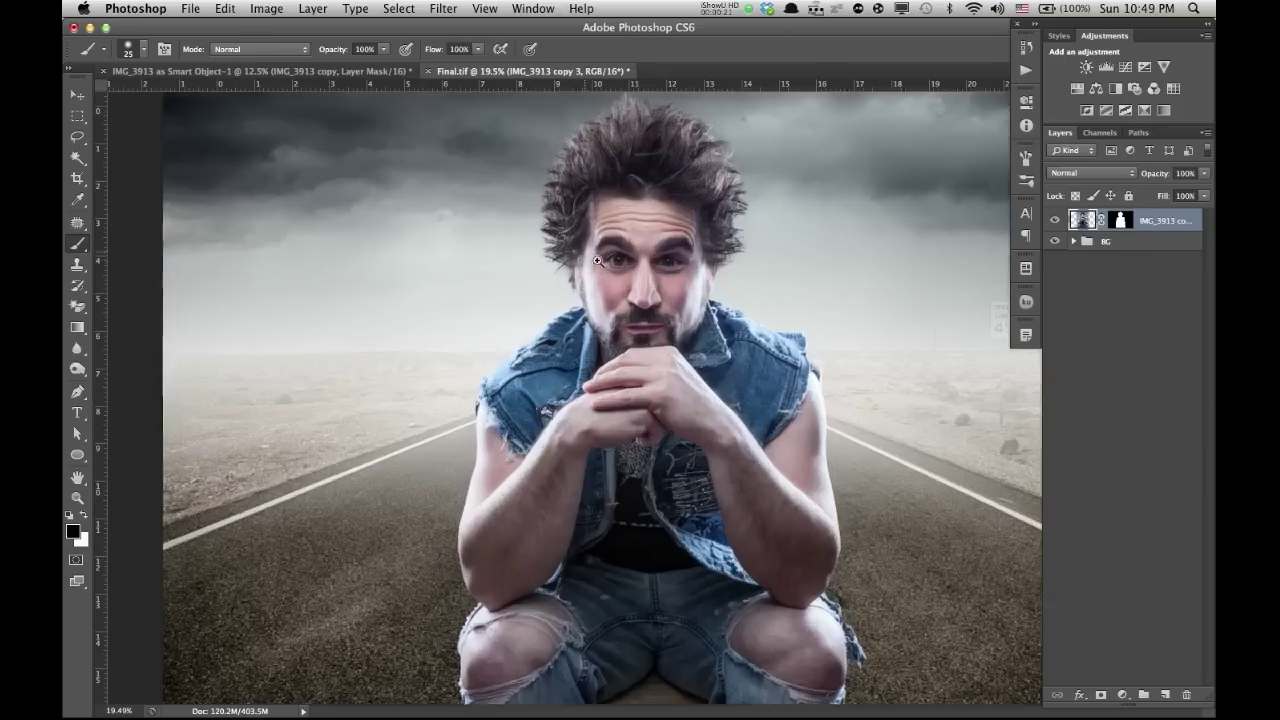
Activate the man's layer mask at the vest's left shoulder and choose the 6 px round brush with its hardness lowered from 85%.
mouse_move(563, 252)
left_mouse_down()
mouse_move(707, 383)
mouse_move(748, 567)
left_mouse_up()
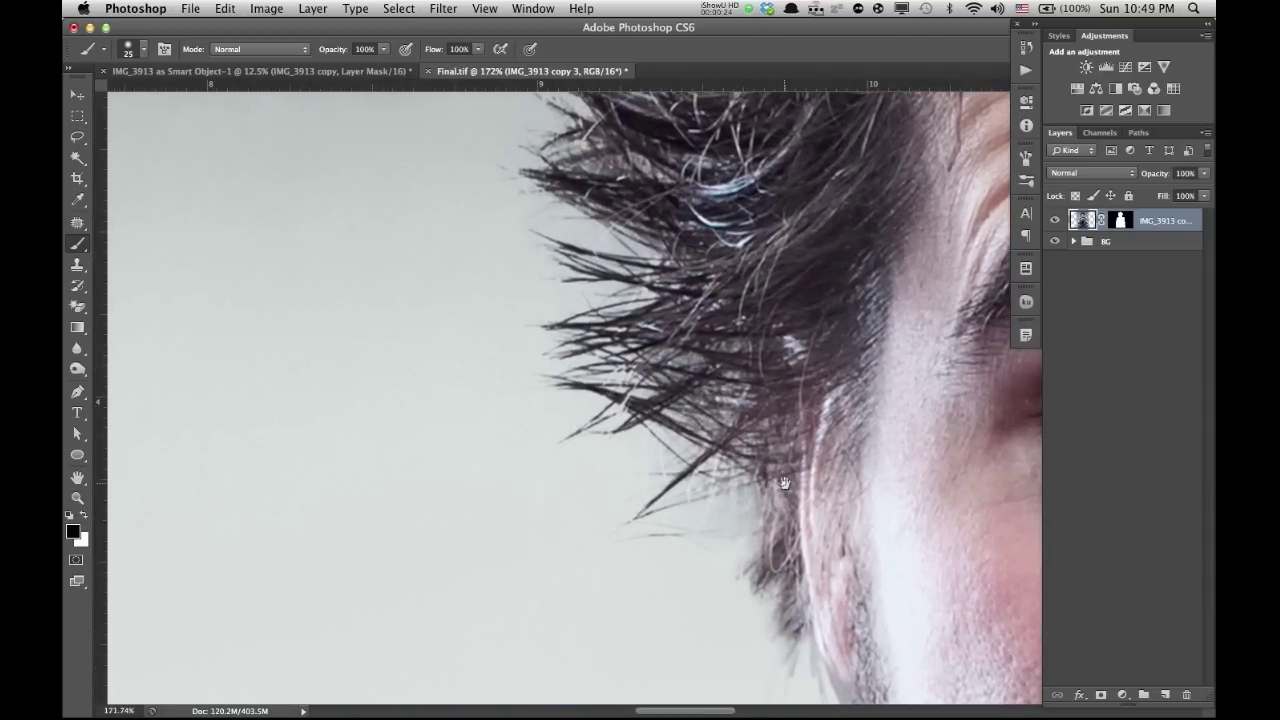
scroll(783, 483, "down", 5)
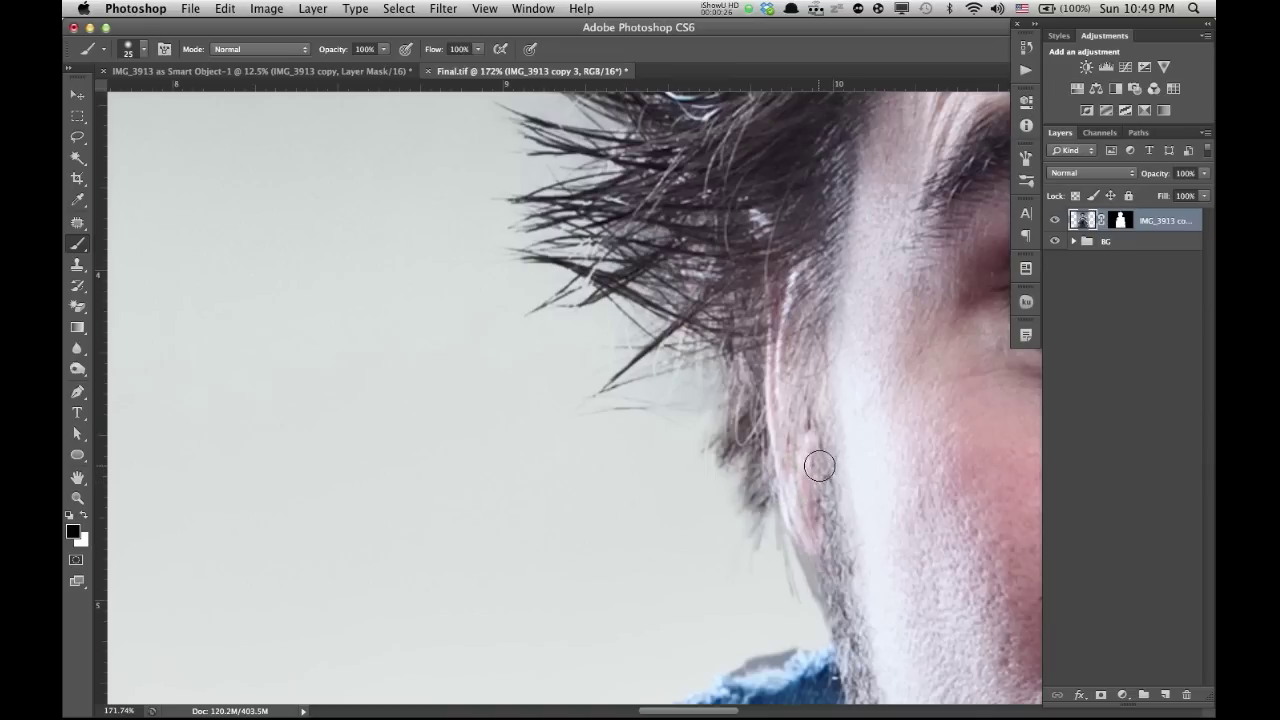
scroll(815, 483, "down", 6)
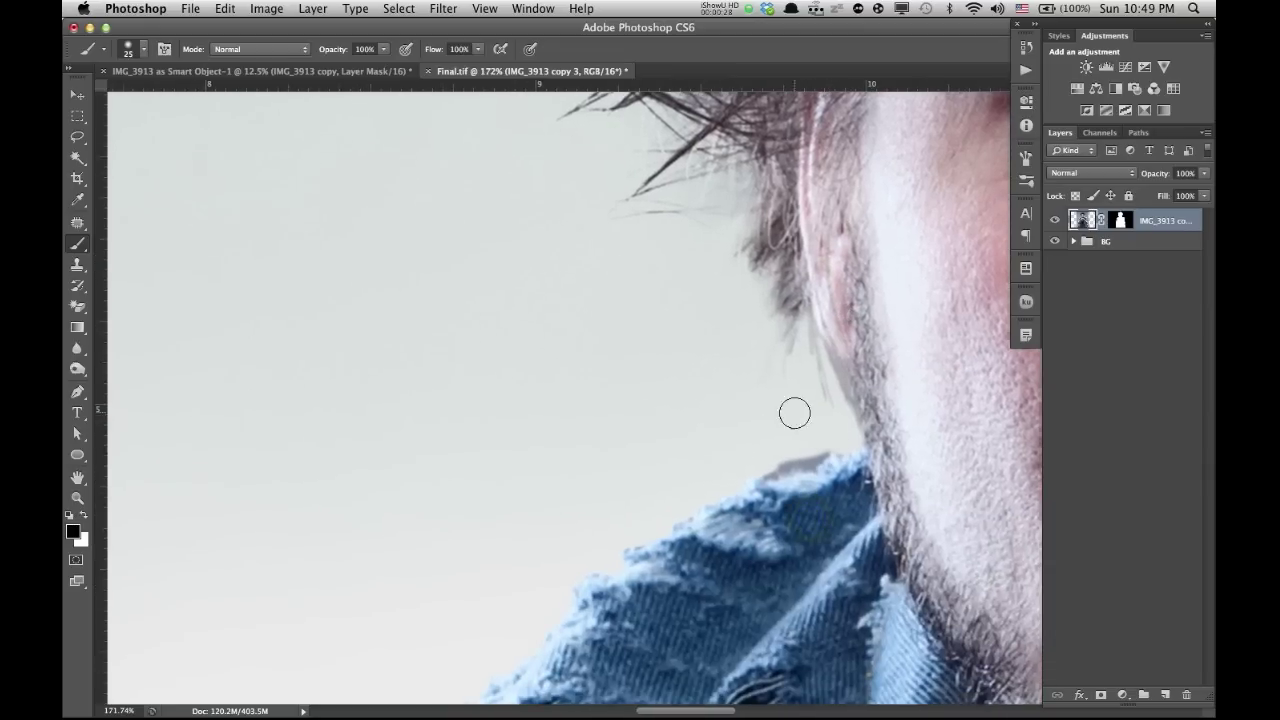
left_click_drag(709, 583, 840, 409)
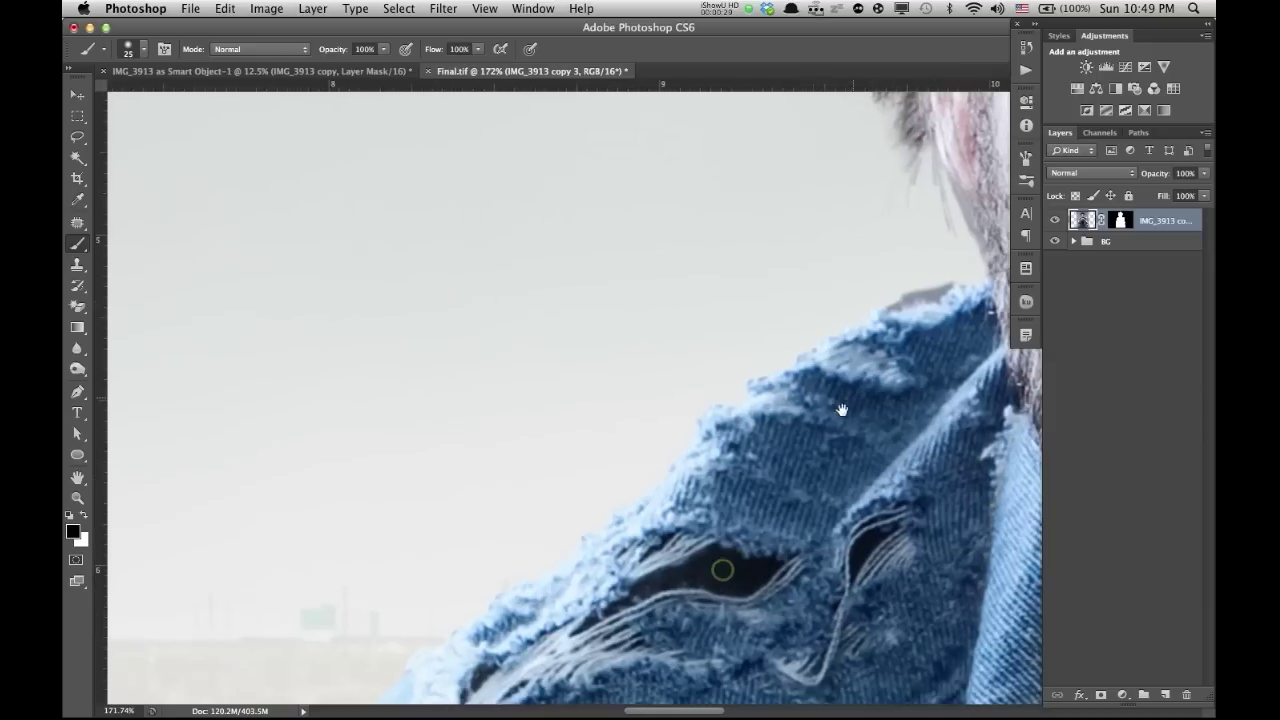
left_click(1121, 222)
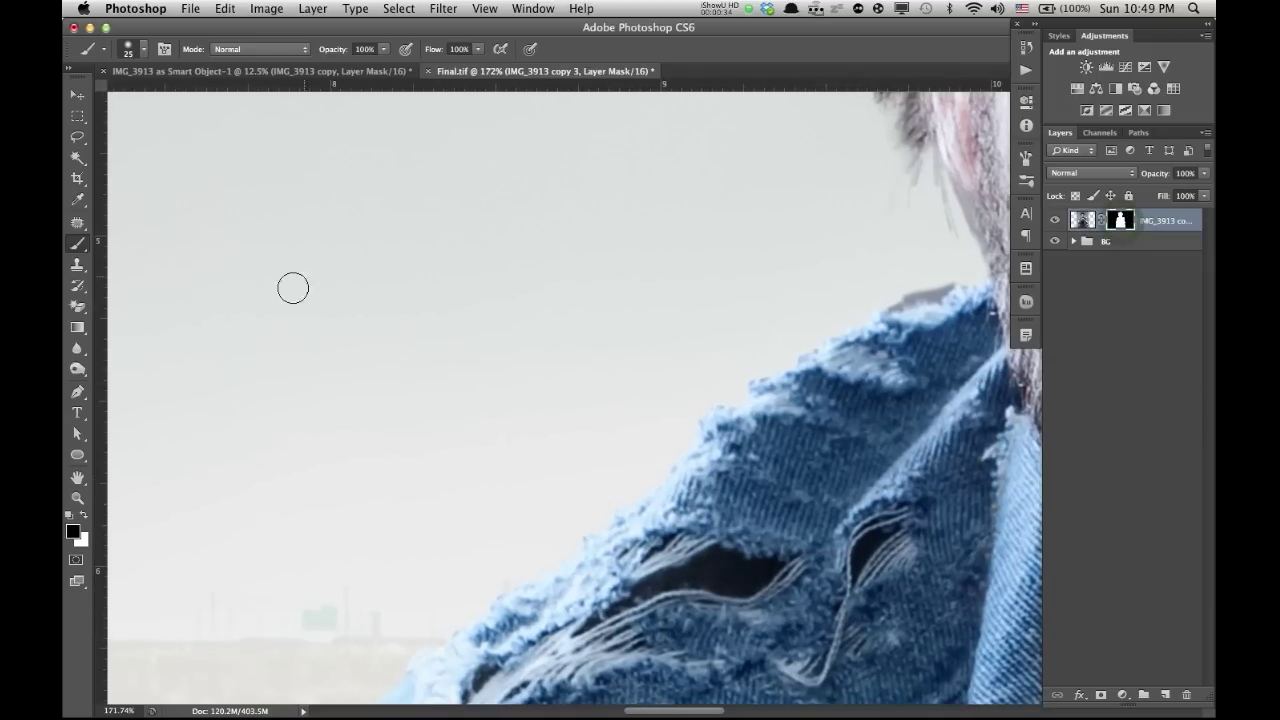
right_click(597, 386)
left_click(846, 538)
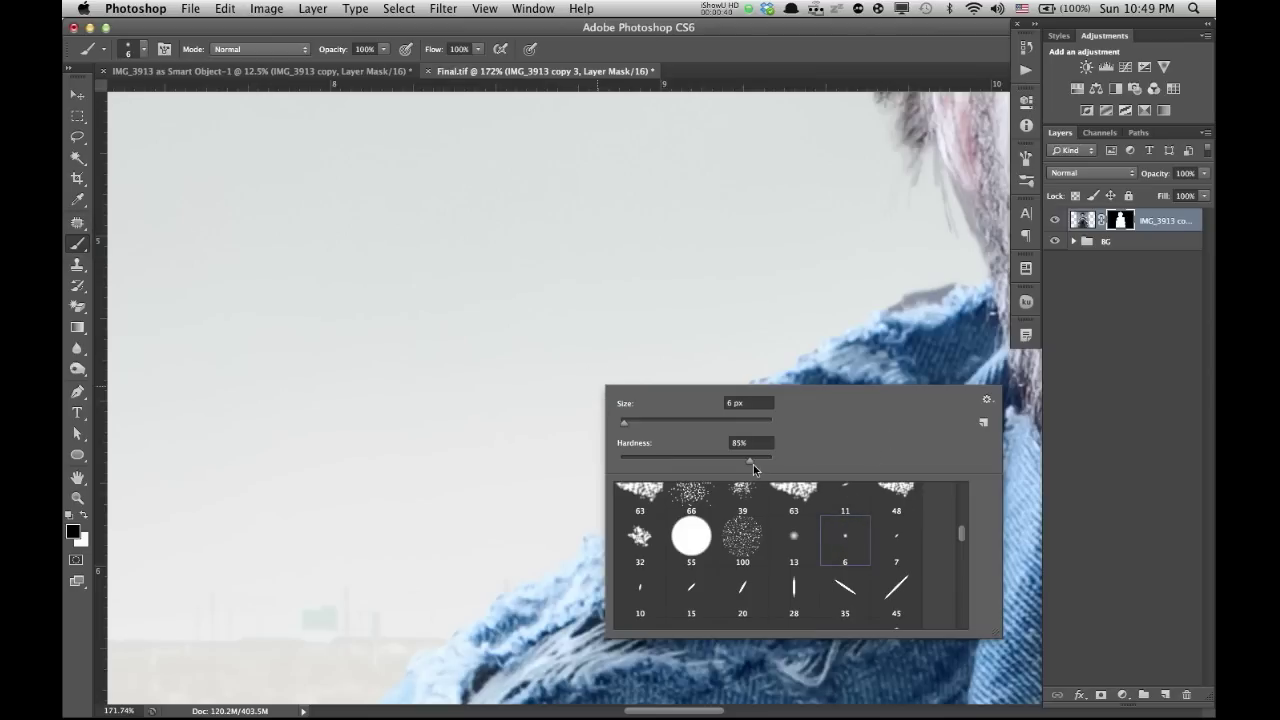
left_click_drag(748, 464, 661, 463)
left_click(1123, 304)
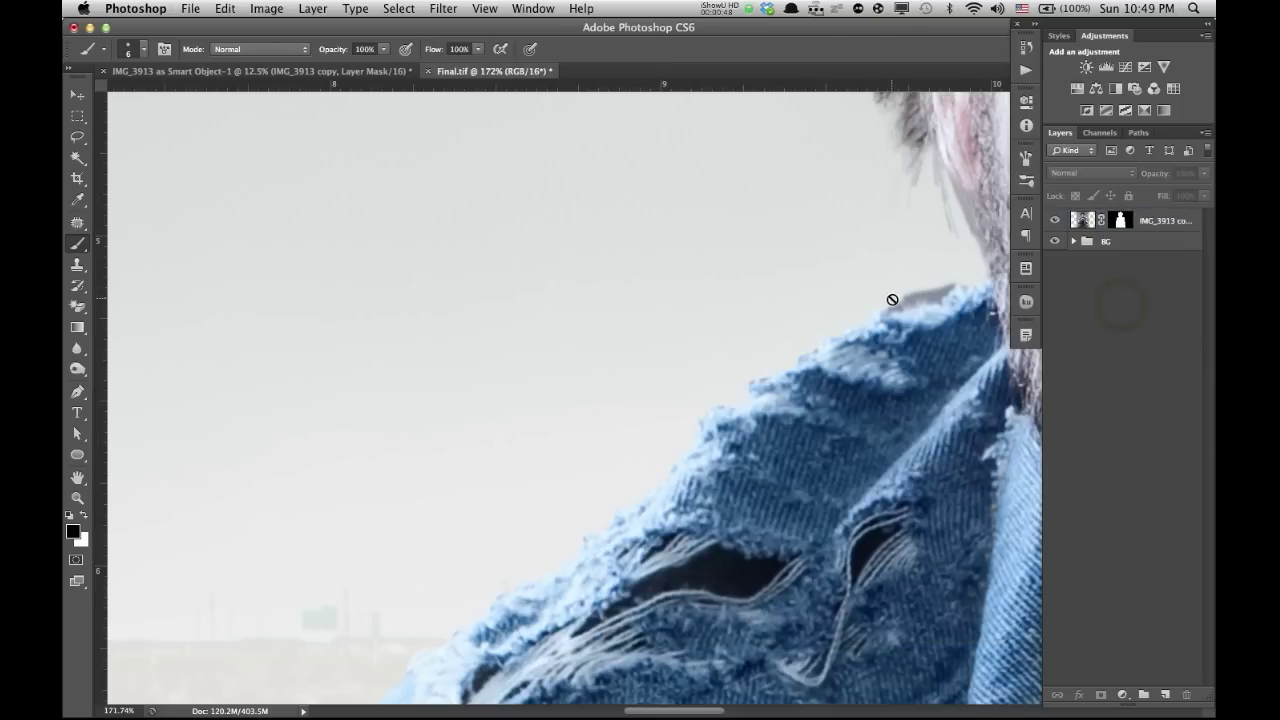
left_click(1110, 220)
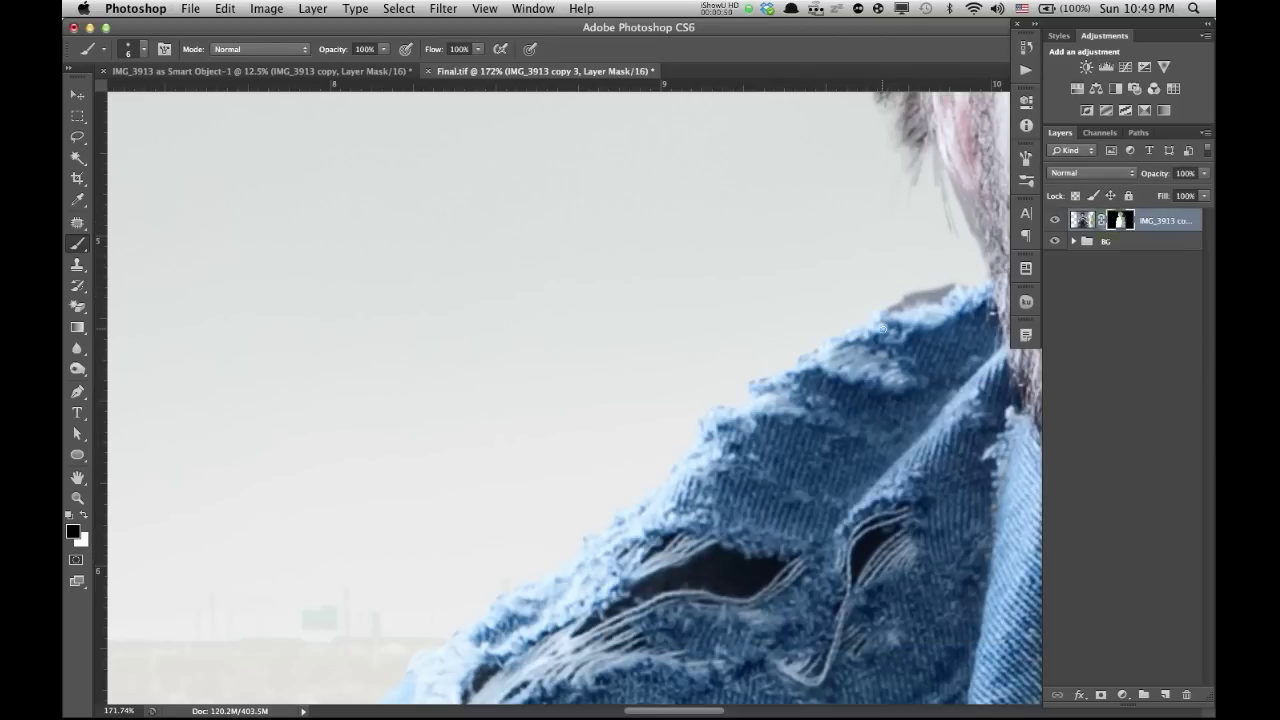
Paint black on the mask to remove the grey fringe along the vest's shoulder below the neck, enlarging the brush to 25 px.
key("bracketright")
key("bracketright")
key("bracketright")
key("bracketright")
left_click(887, 298)
mouse_move(898, 295)
left_mouse_down()
mouse_move(928, 297)
mouse_move(960, 271)
mouse_move(814, 334)
mouse_move(825, 321)
left_mouse_up()
key("bracketright")
left_click(825, 320)
left_click(759, 369)
left_click(694, 416)
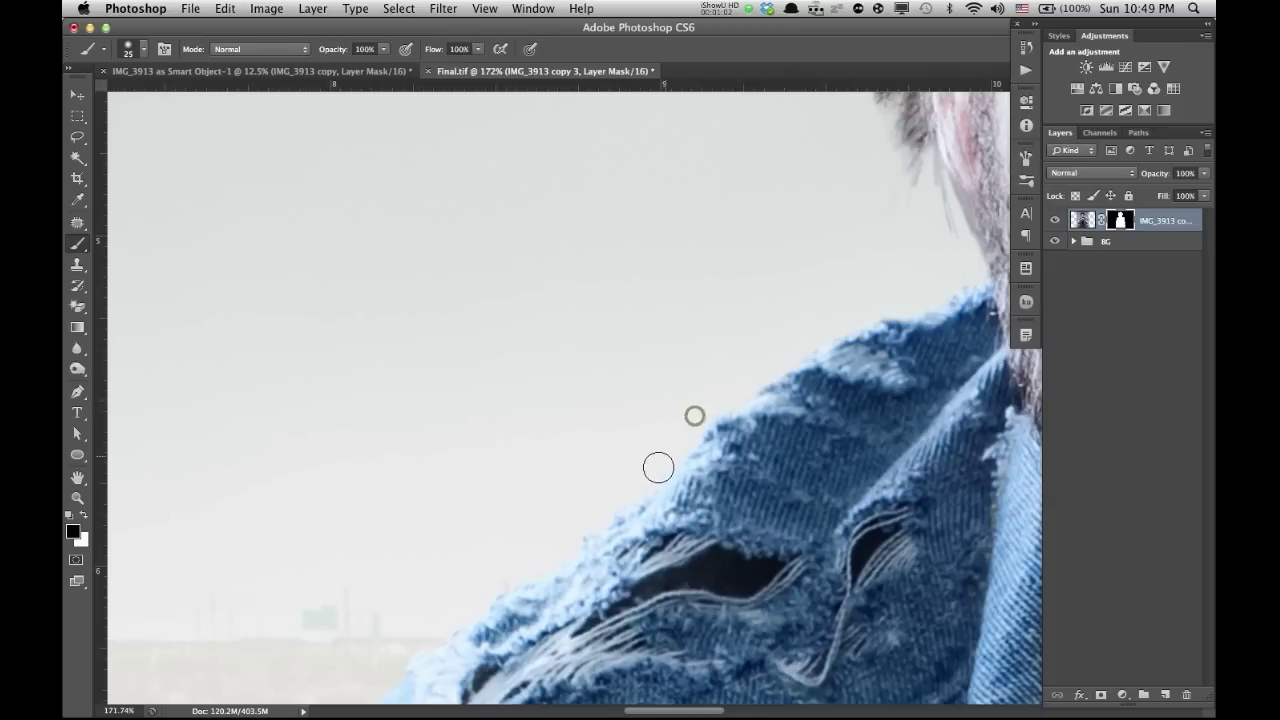
Clean the mask edge down the outer slope of the denim shoulder with the 25 px black brush.
left_click_drag(531, 528, 746, 248)
left_click(868, 182)
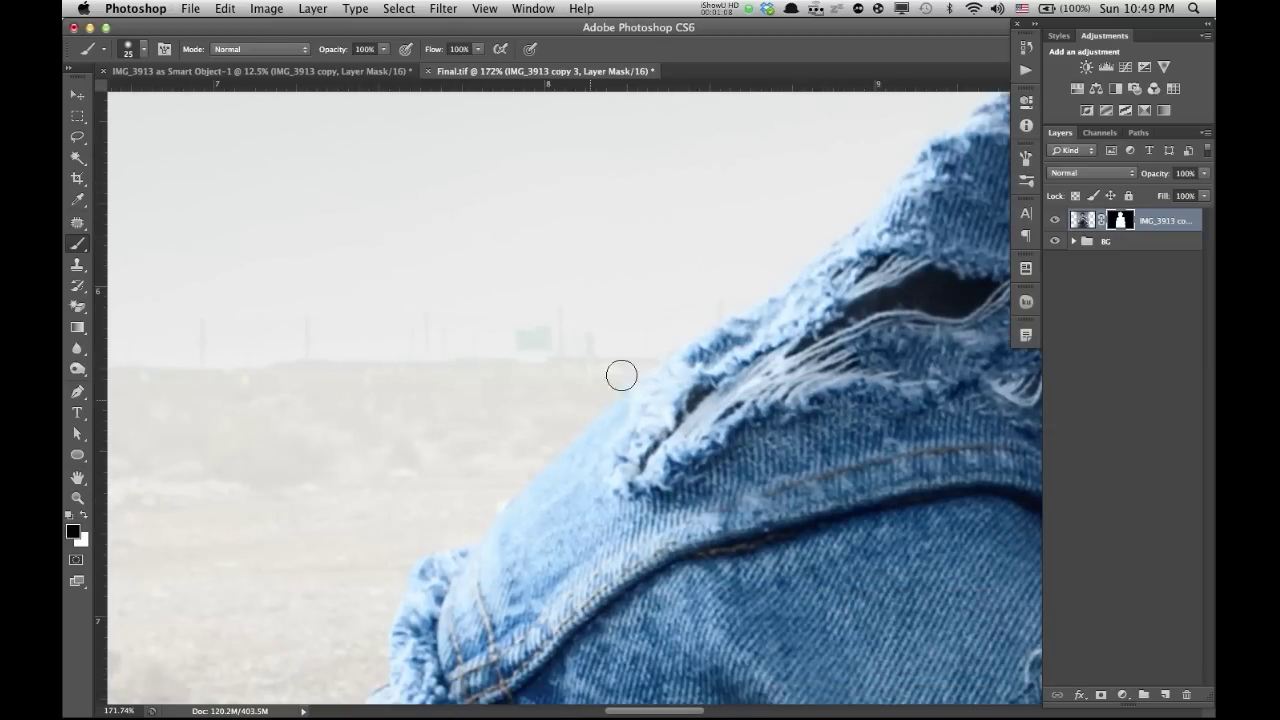
left_click(723, 302)
left_click(757, 285)
left_click(623, 371)
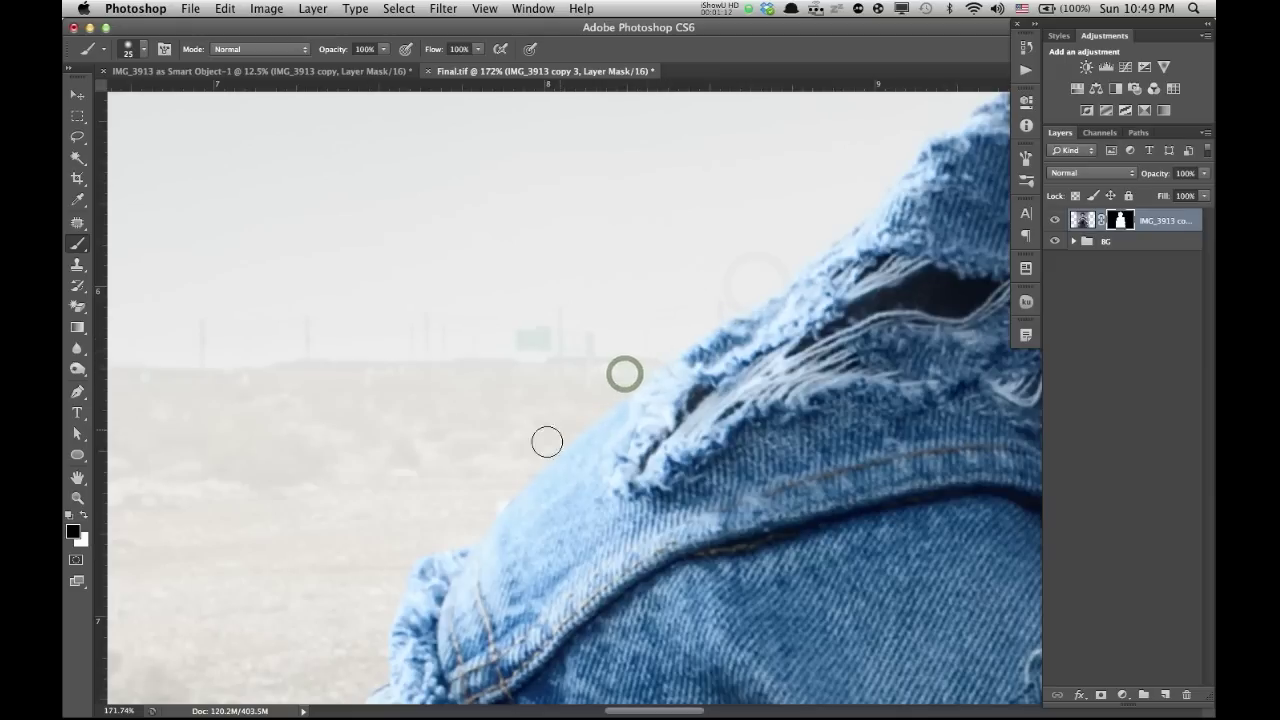
left_click(497, 503)
left_click(493, 507)
Shrink the brush to 9 px and trim the mask around the frayed upper edge of the vest's armhole.
key("bracketleft")
key("bracketleft")
left_click(411, 558)
left_click(395, 602)
key("bracketleft")
left_click(383, 626)
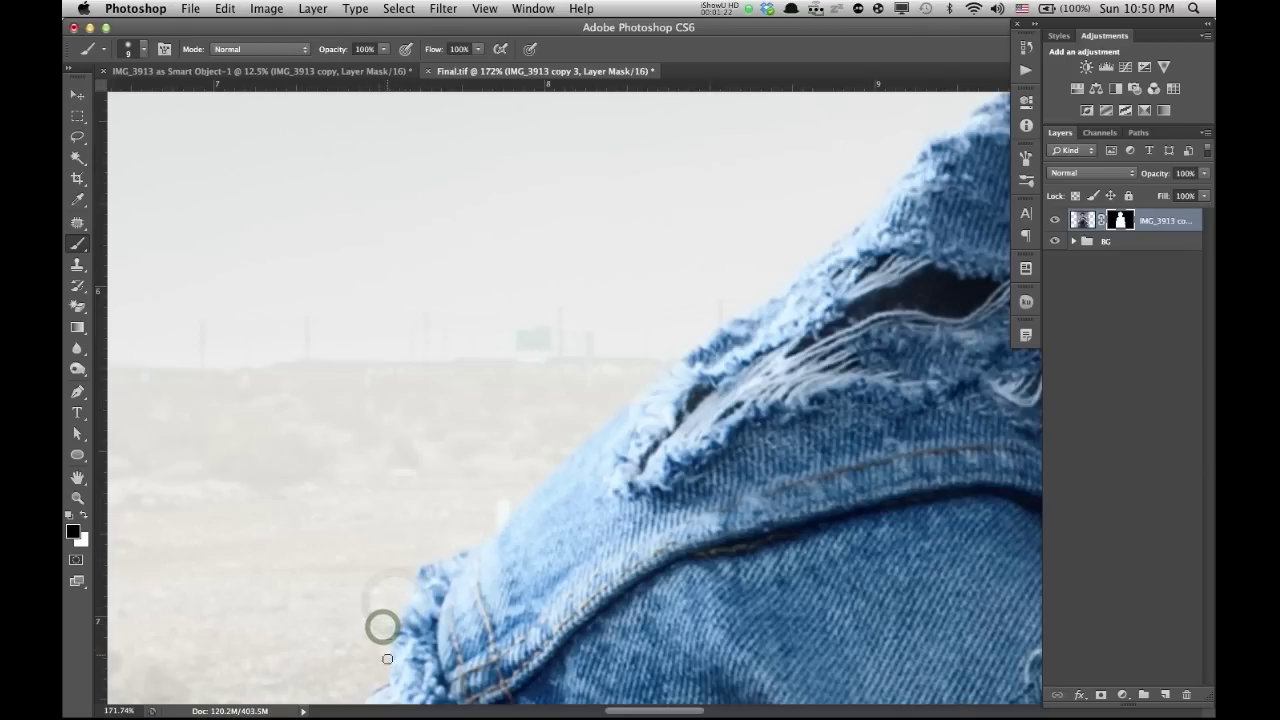
Clean the mask along the frayed armhole and the top of the arm with a 20 px black brush.
left_click_drag(414, 577, 571, 290)
left_click(540, 390)
key("bracketright")
key("bracketright")
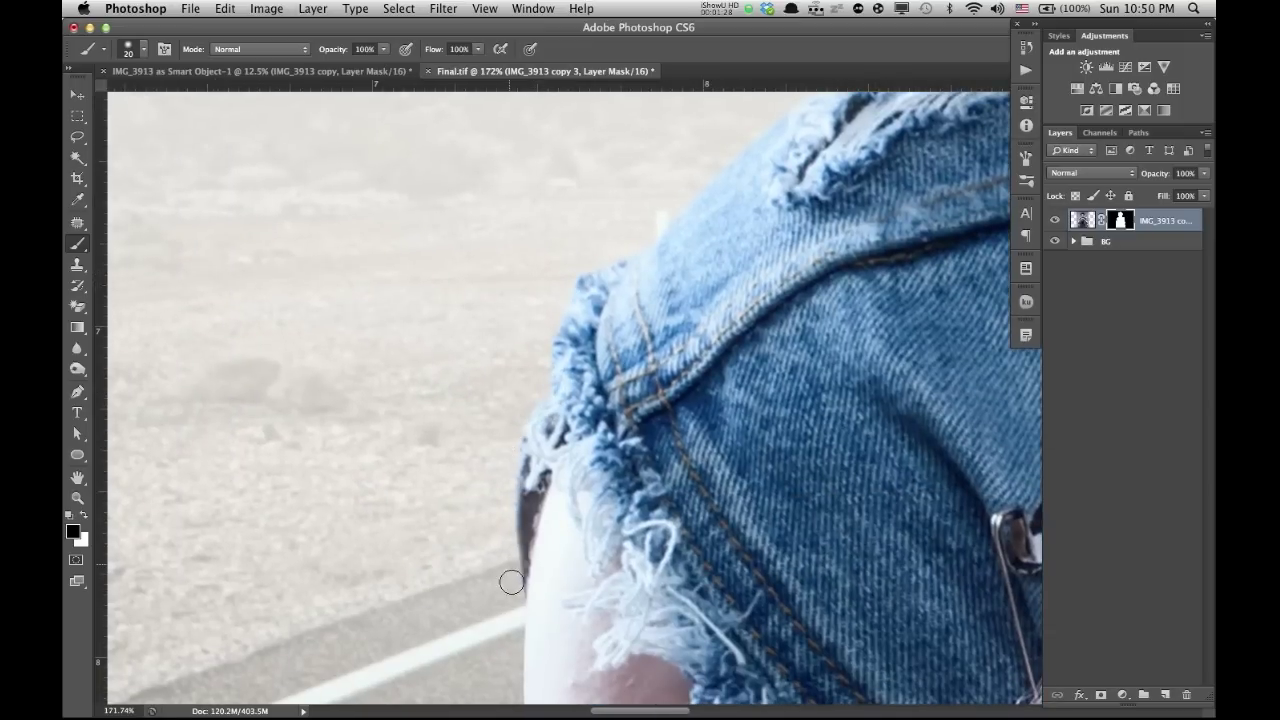
left_click(506, 474)
left_click(509, 440)
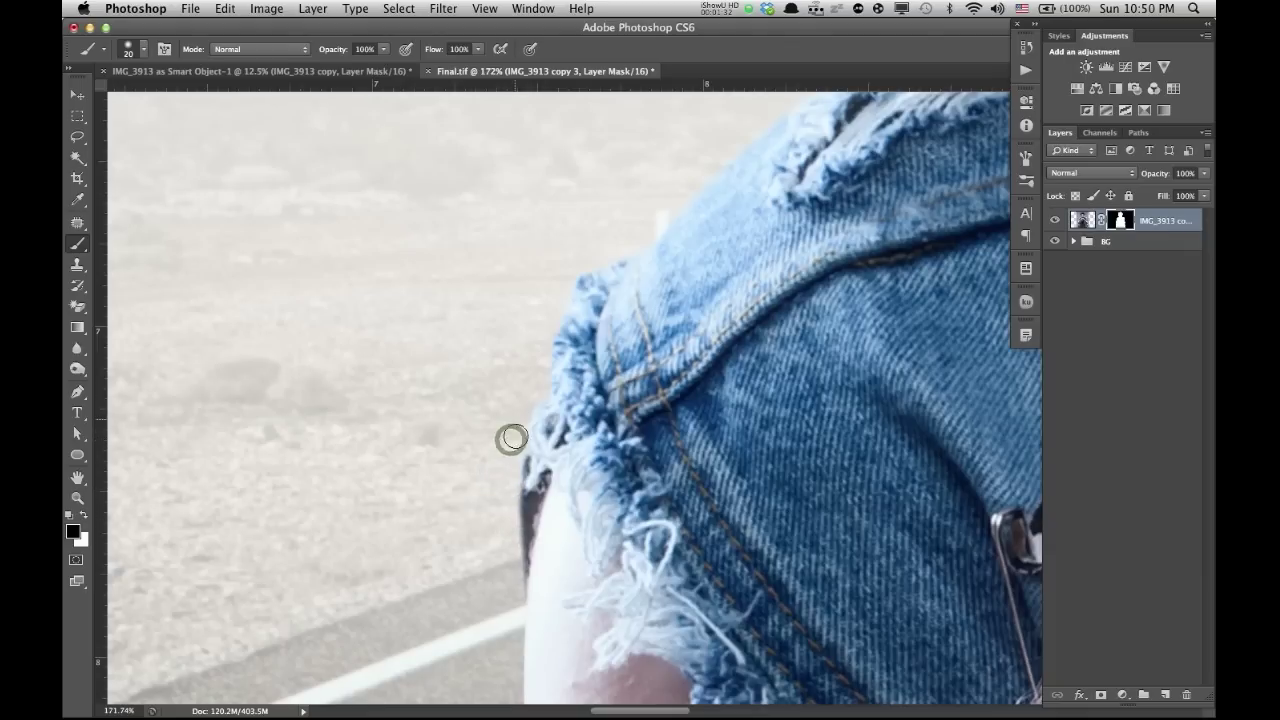
left_click(541, 346)
key("bracketleft")
key("bracketright")
left_click_drag(557, 319, 573, 269)
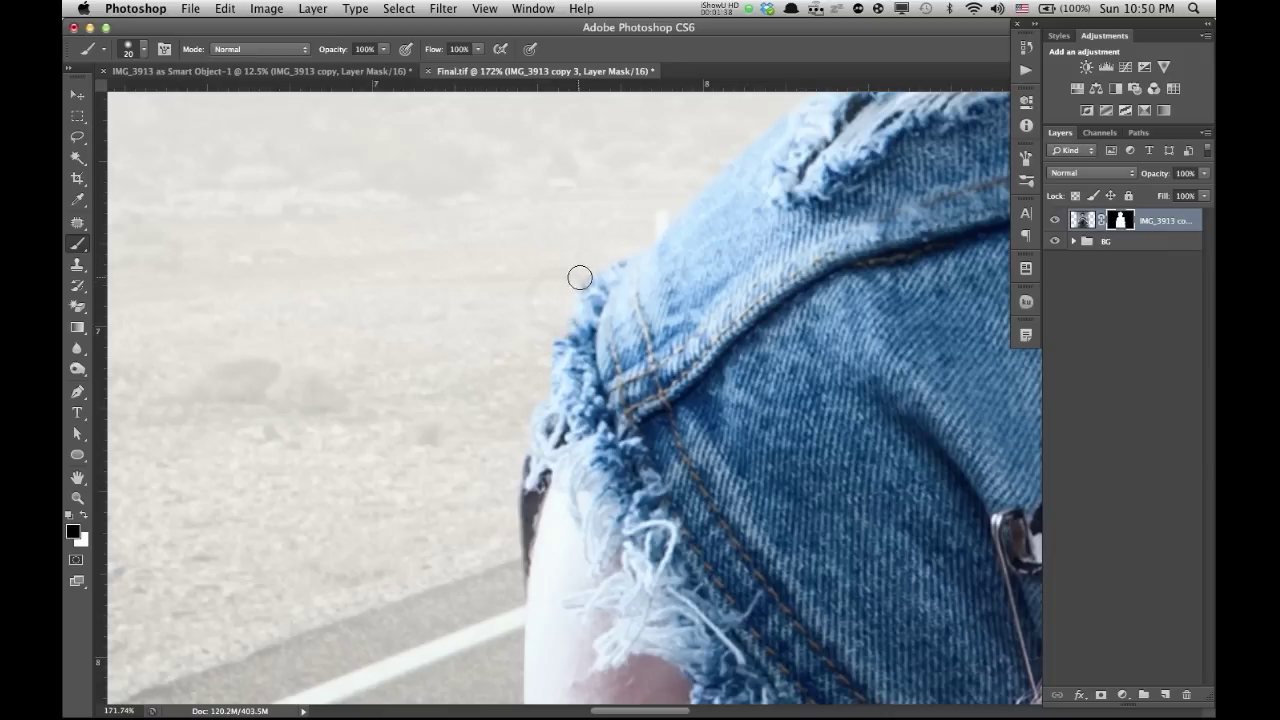
left_click(580, 276)
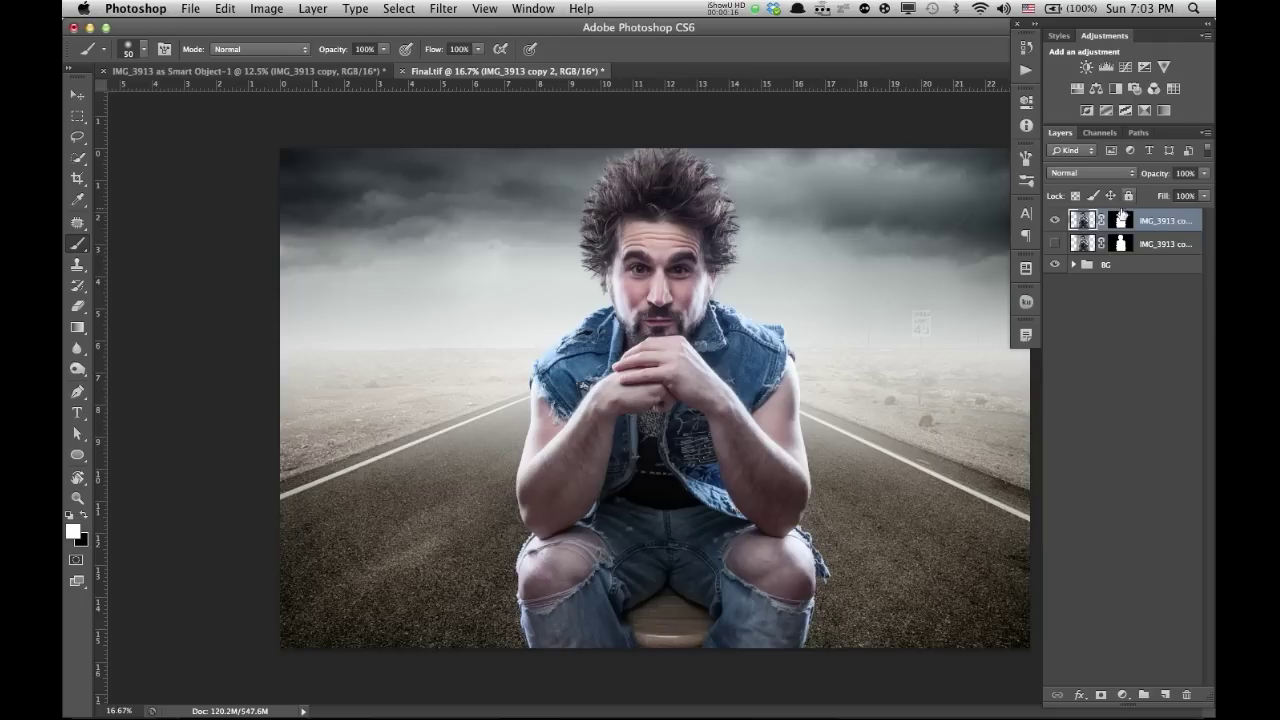
Add a Color Balance adjustment layer, undo the trial Cyan–Red shifts, and clip it to the man's layer.
left_click(1096, 92)
left_click_drag(863, 174, 945, 176)
mouse_move(837, 177)
left_mouse_down()
mouse_move(785, 200)
mouse_move(833, 177)
left_mouse_up()
key("alt+super+z")
key("alt+super+z")
key("alt+super+z")
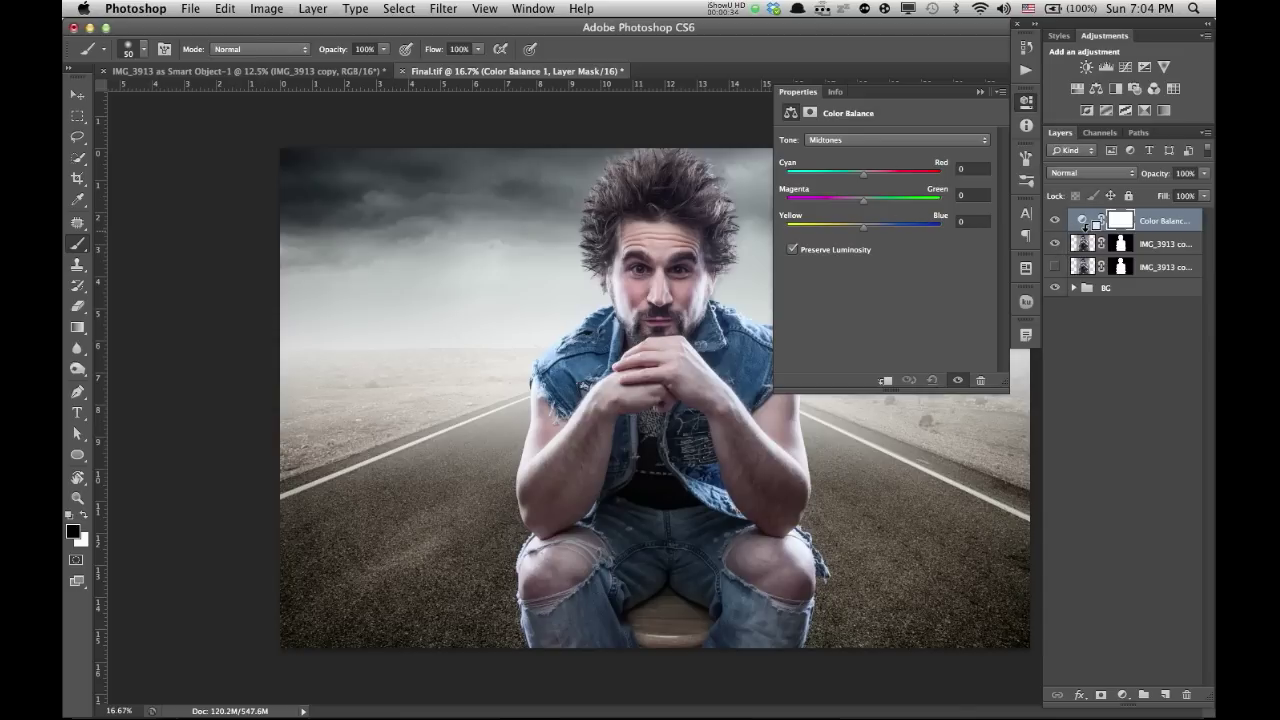
left_click(1085, 229, "alt")
Try stronger Cyan–Red shifts on the midtones, and settle on a slight shift toward red with Yellow–Blue at -8.
left_click_drag(857, 175, 789, 178)
left_click_drag(985, 169, 877, 130)
type("0")
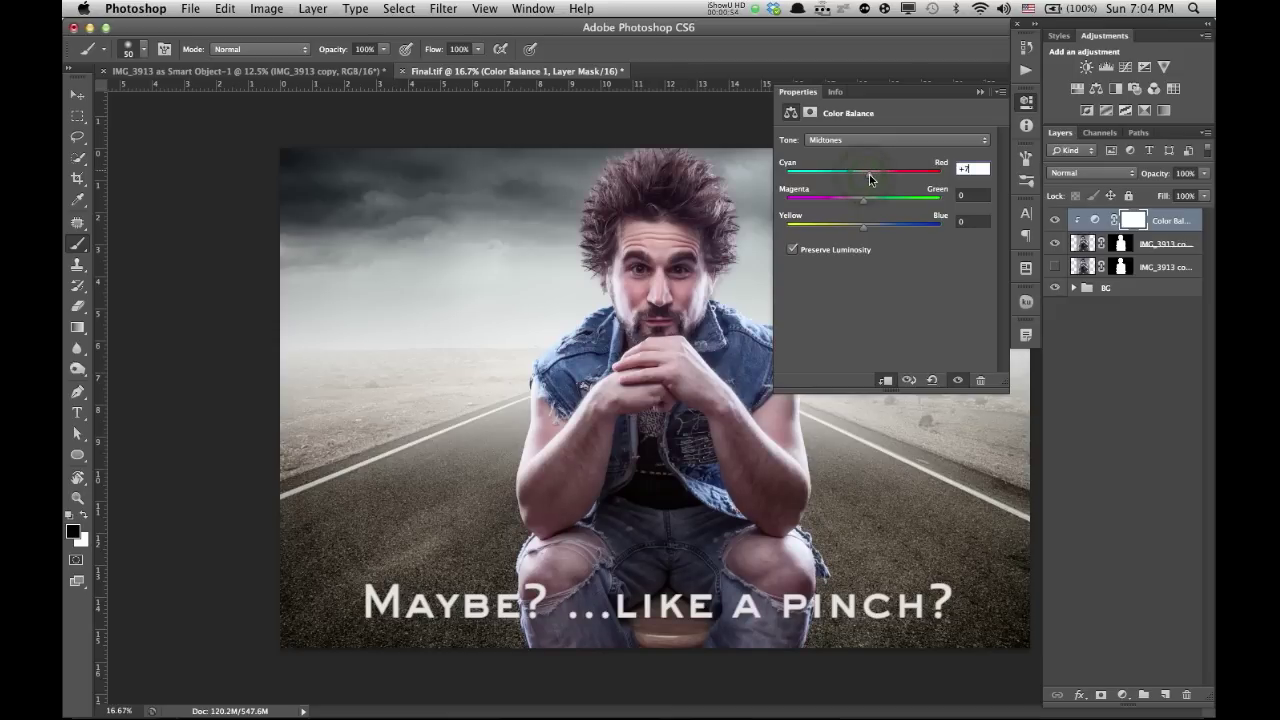
left_click_drag(863, 226, 859, 227)
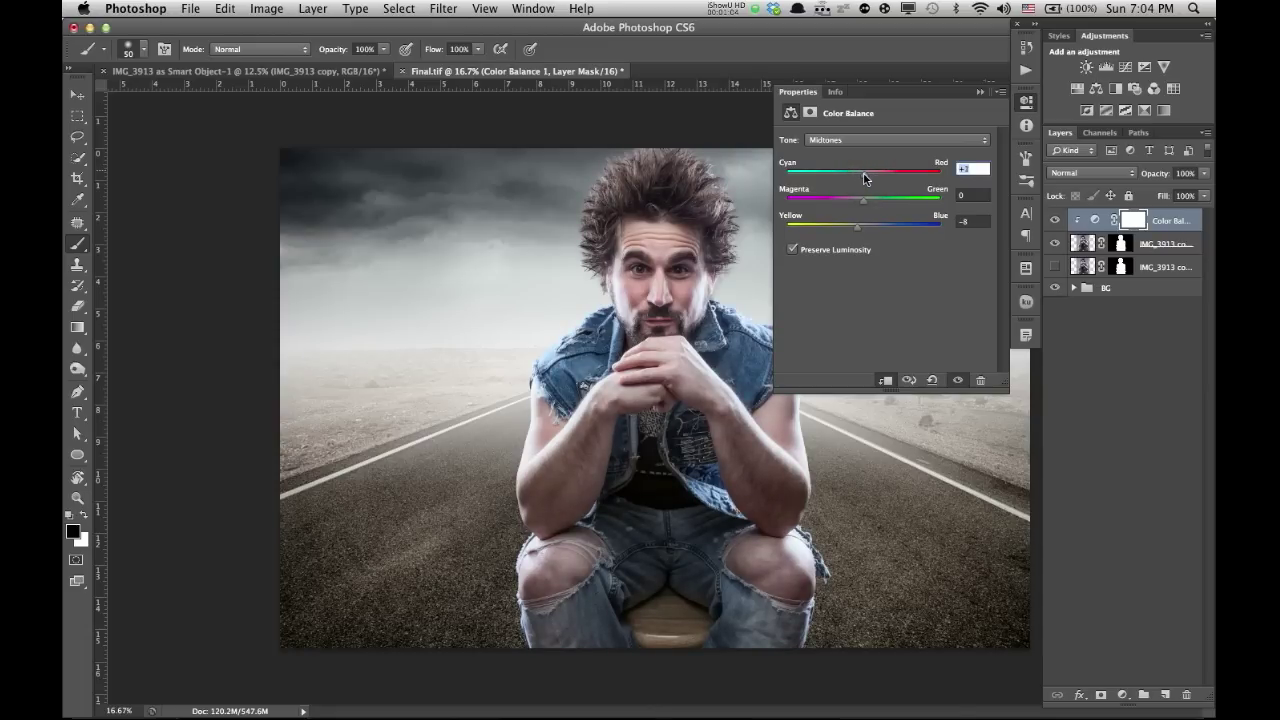
Add a clipped Vibrance adjustment layer directly above the man's layer and lower Saturation to about -21.
left_click(1090, 243)
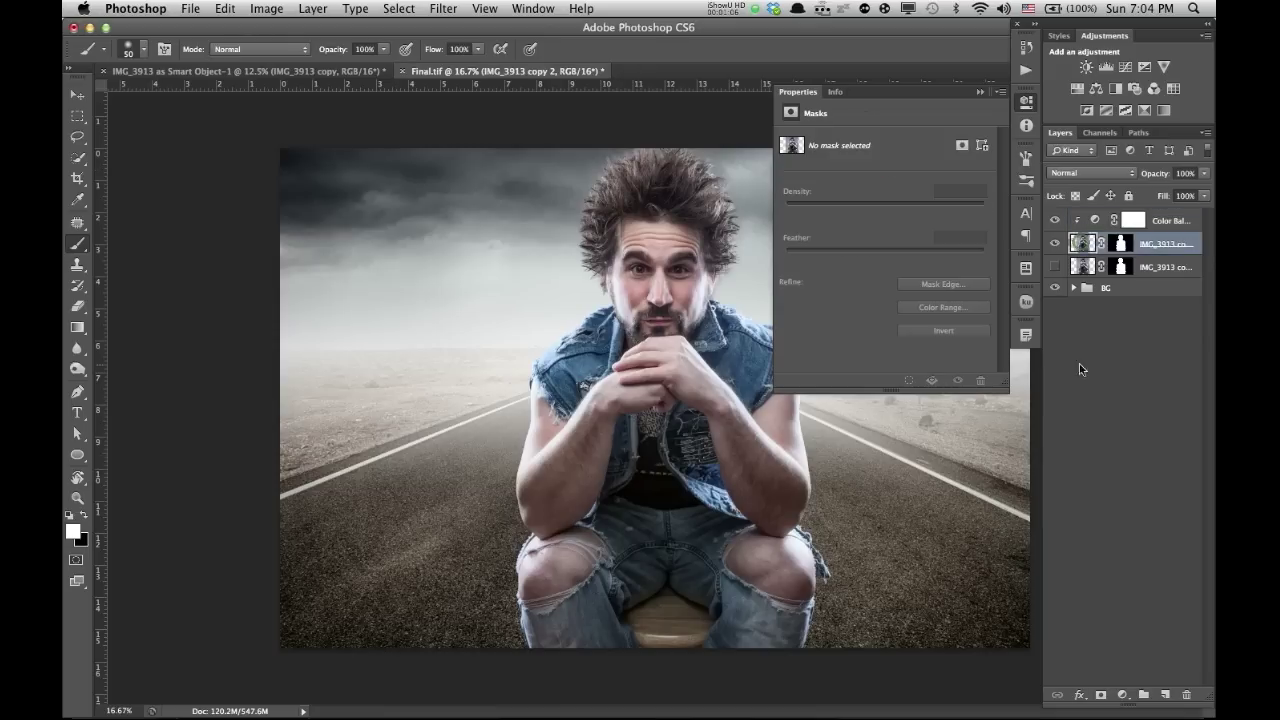
left_click(1163, 67)
left_click_drag(874, 190, 868, 190)
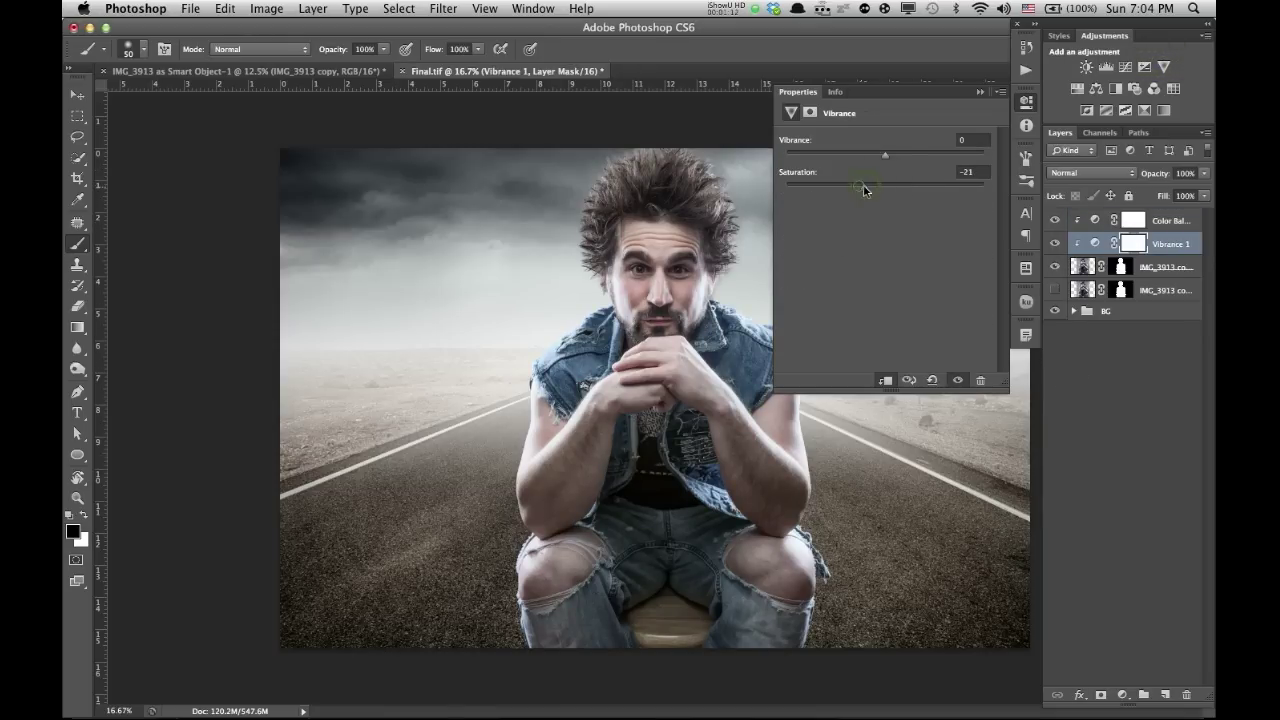
left_click(866, 188)
left_click(1026, 103)
Add a Curves adjustment layer directly above the man's layer and place curve points in the shadows and highlights.
left_click(1084, 269)
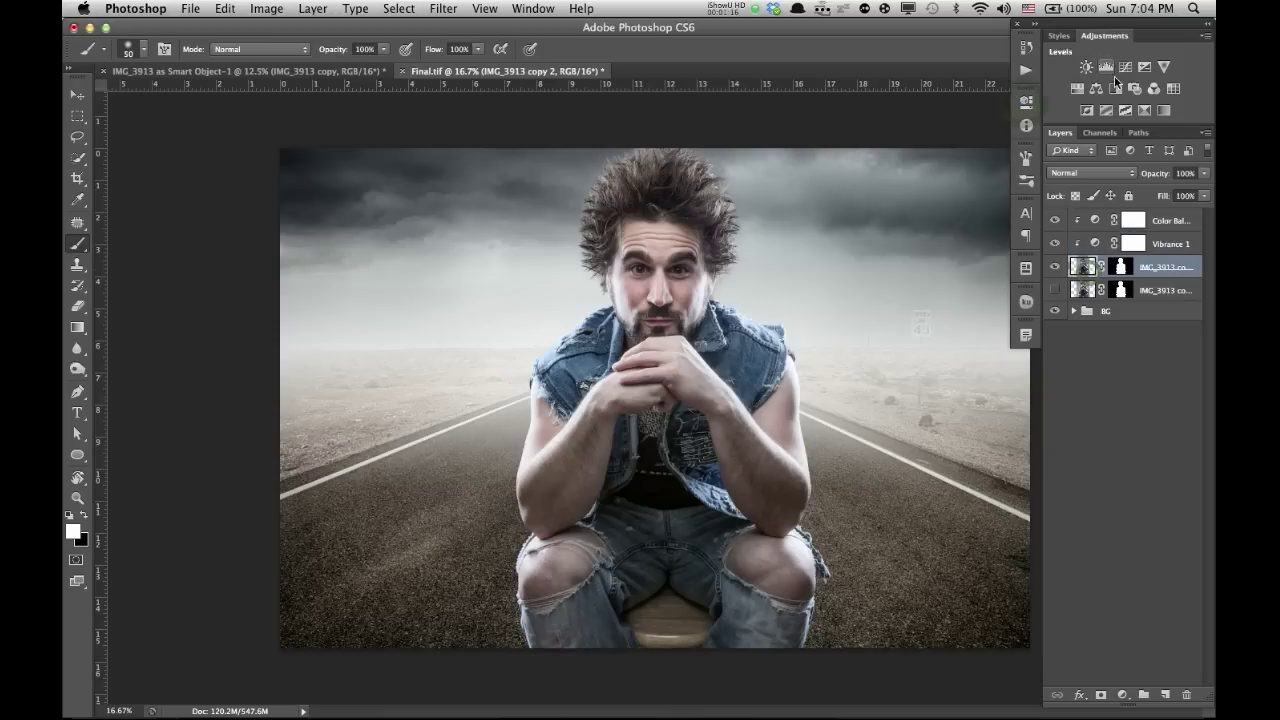
left_click(1124, 68)
left_click(1125, 67)
left_click(847, 314)
left_click(947, 214)
left_click_drag(947, 214, 950, 214)
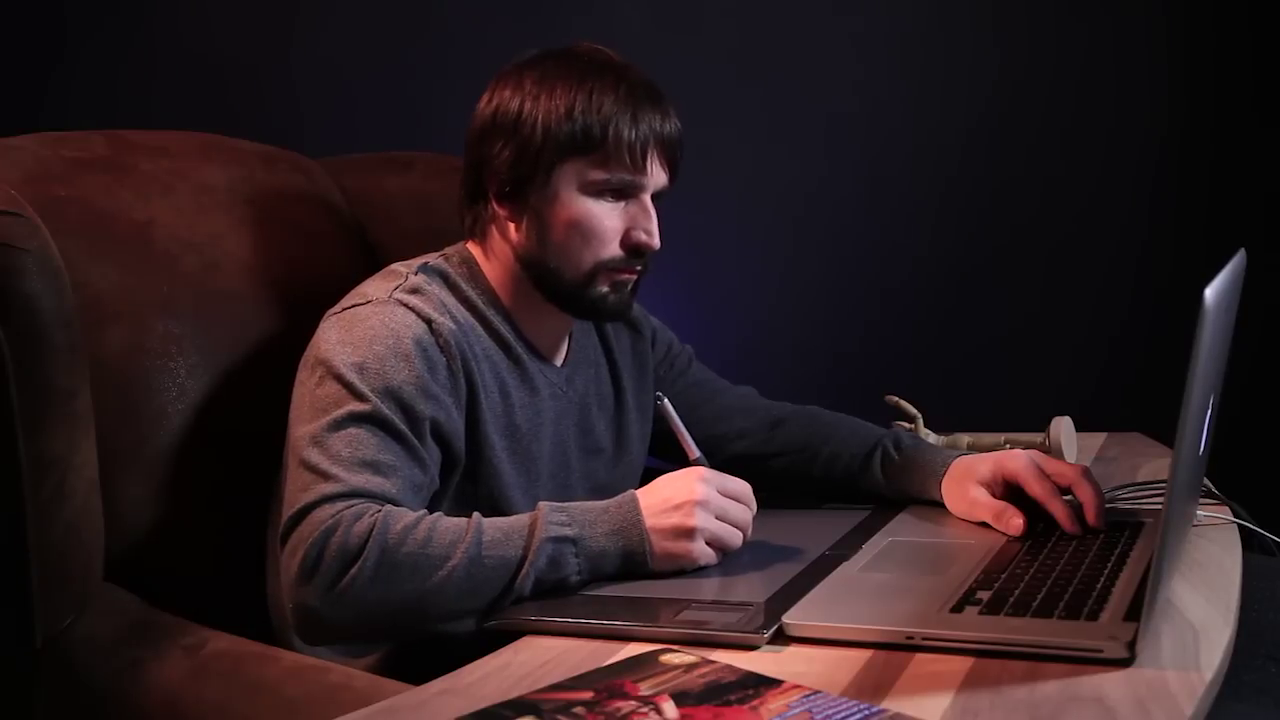